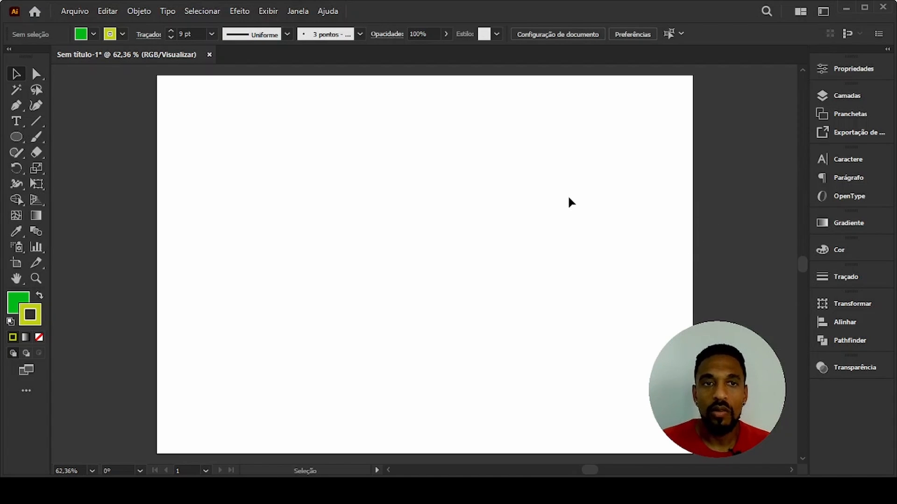
Show the document rulers.
click(269, 10)
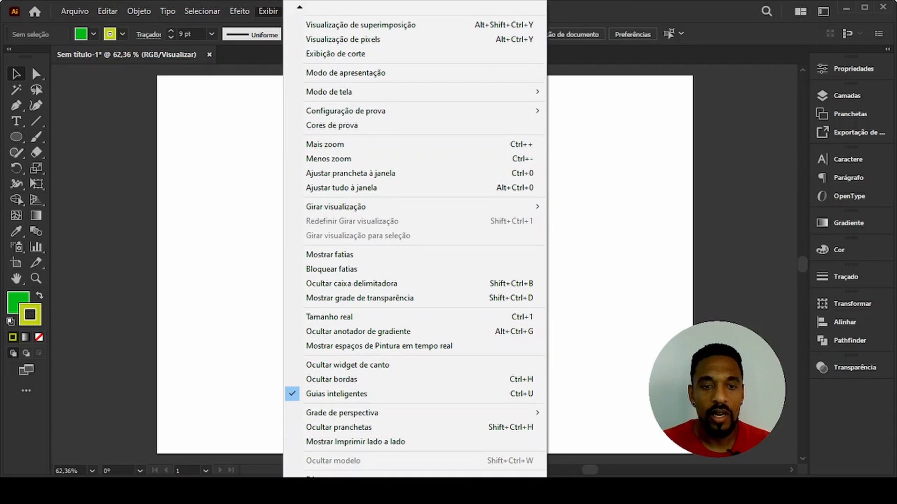
mouse_move(404, 465)
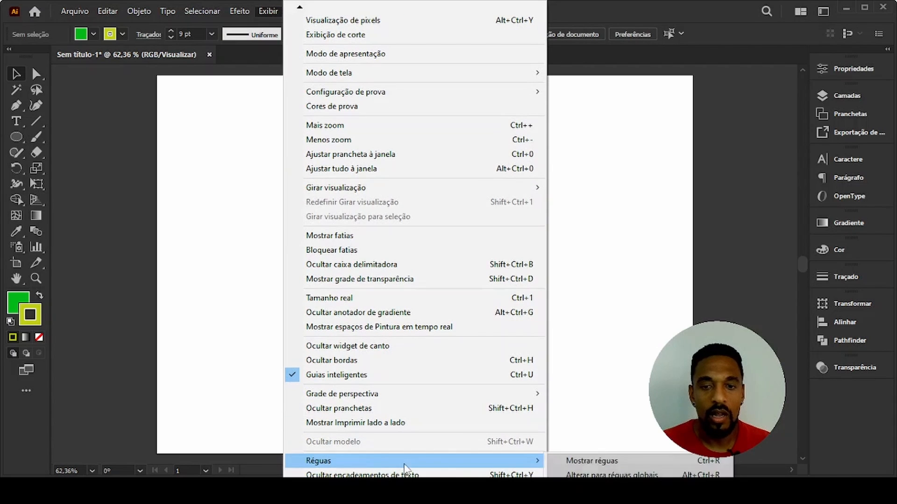
click(572, 462)
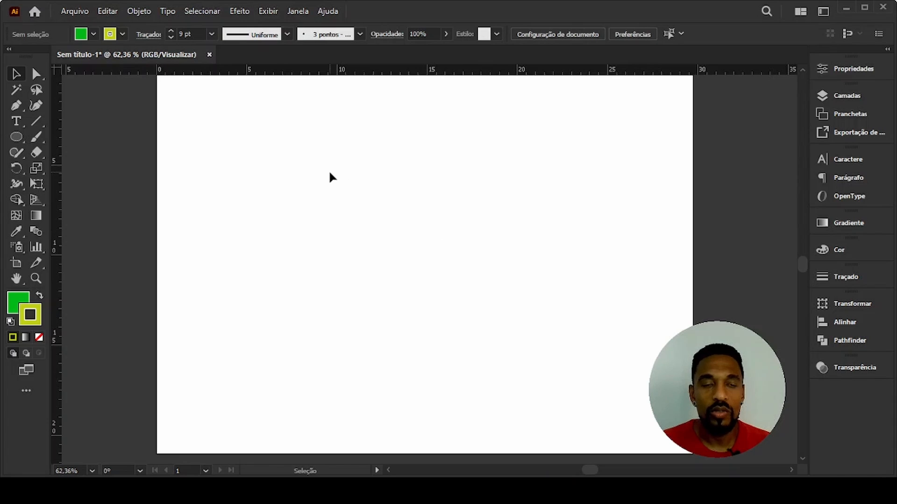
Place a vertical guide about 4.7 cm from the page's left edge and a horizontal guide about 3.6 cm from its top edge.
drag(353, 161, 344, 190)
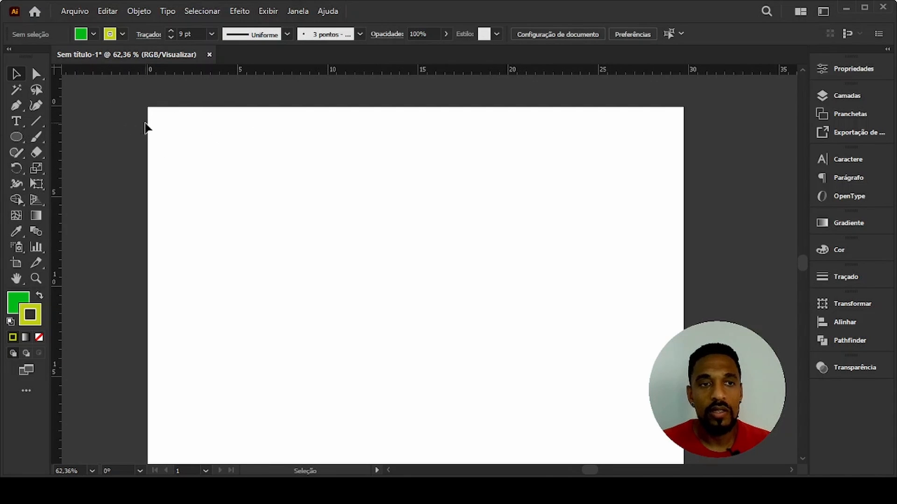
drag(59, 86, 232, 150)
drag(282, 72, 276, 171)
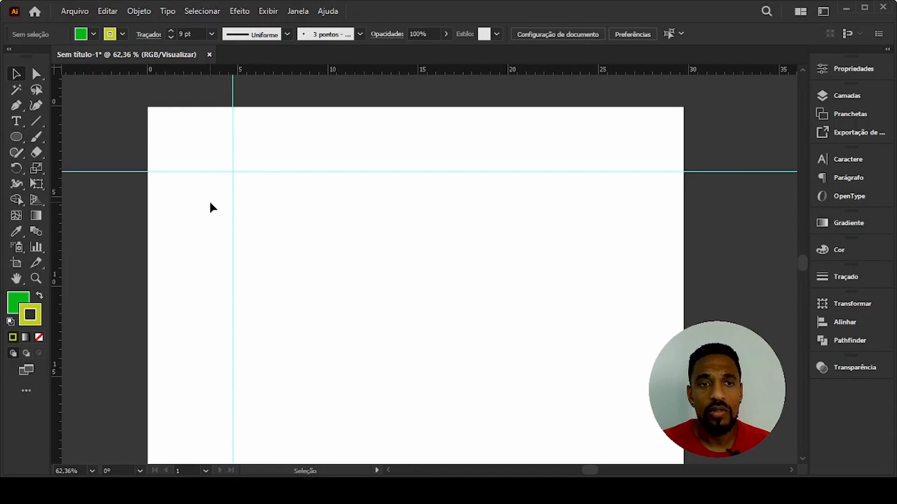
drag(430, 136, 194, 216)
drag(206, 145, 266, 195)
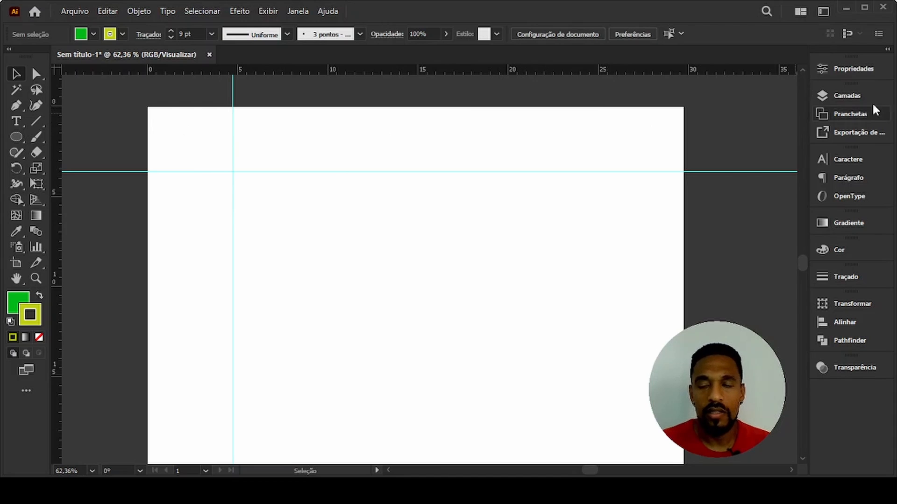
Reposition the horizontal guide to about 2.27 cm below the page's top edge and shift the vertical guide slightly to the right.
click(874, 69)
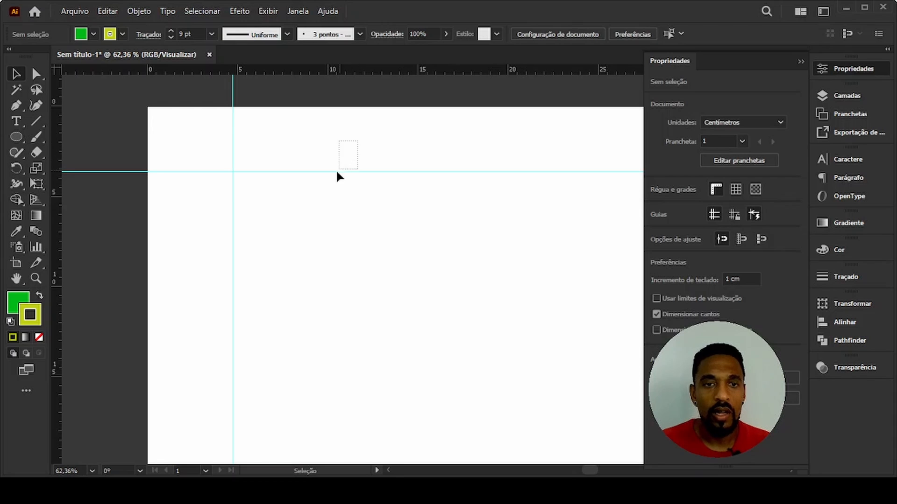
drag(336, 175, 308, 179)
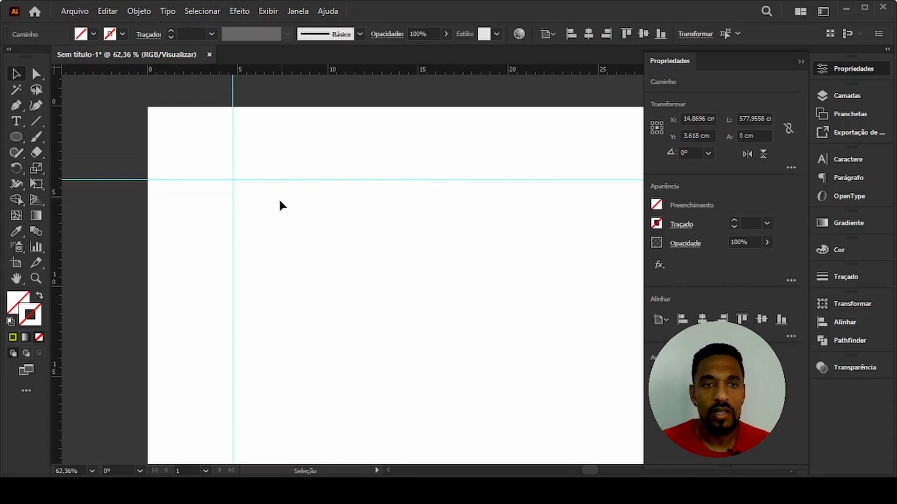
mouse_move(232, 228)
mouse_down()
mouse_move(192, 228)
mouse_move(188, 219)
mouse_move(235, 217)
mouse_up()
click(269, 180)
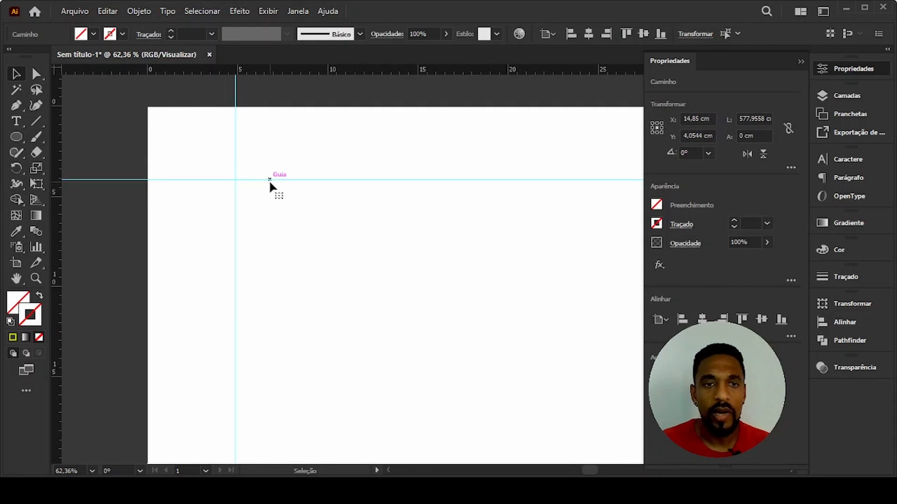
drag(270, 181, 272, 148)
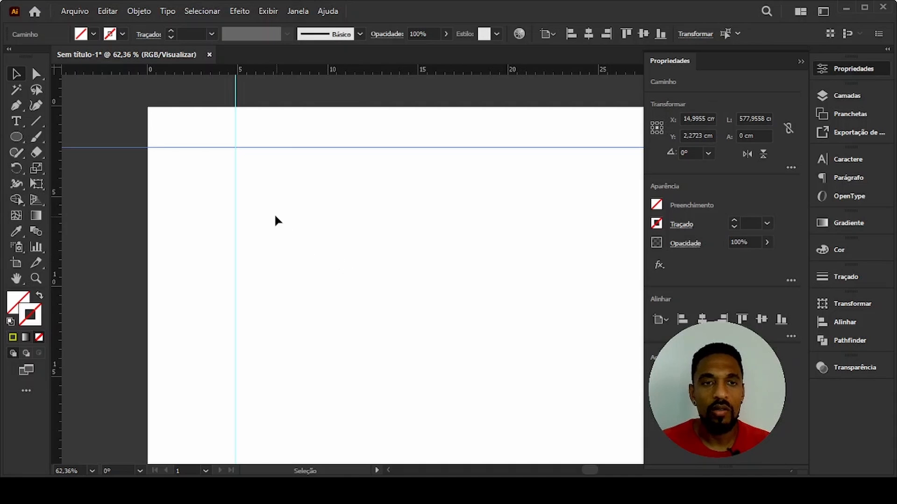
click(490, 221)
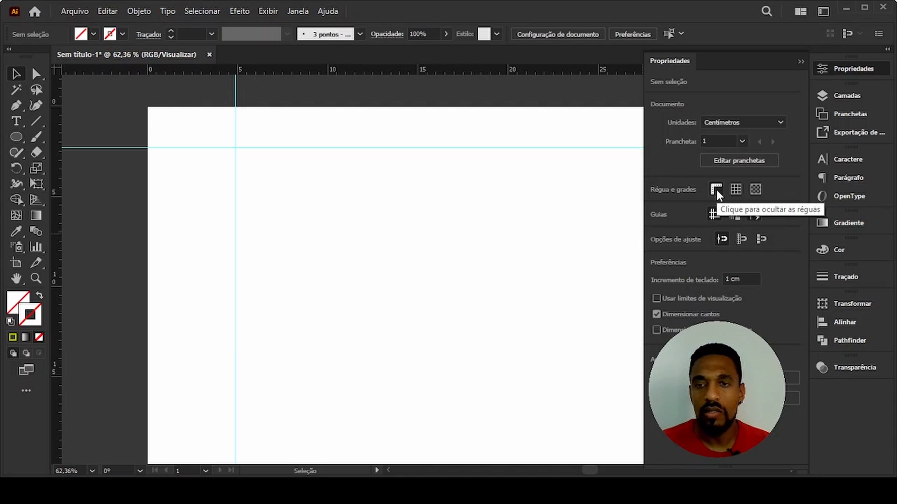
Hide the guides and show them again, and try locking and unlocking them.
click(714, 214)
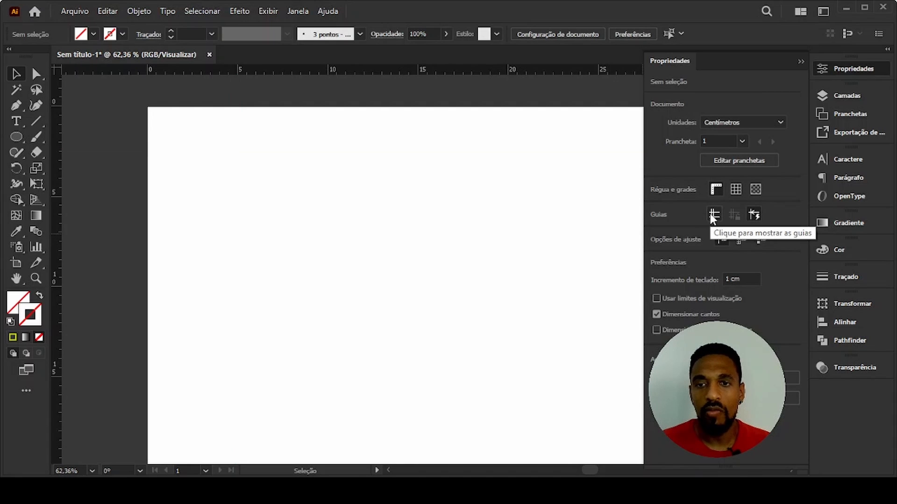
click(711, 215)
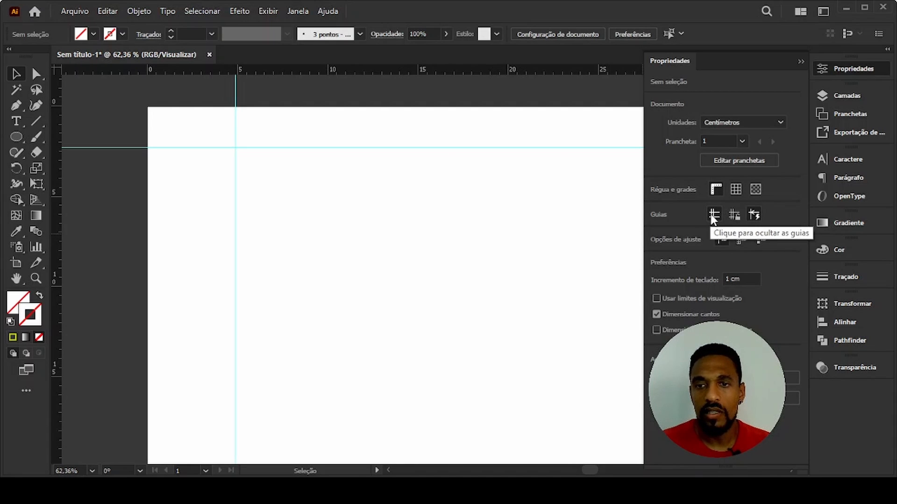
click(736, 221)
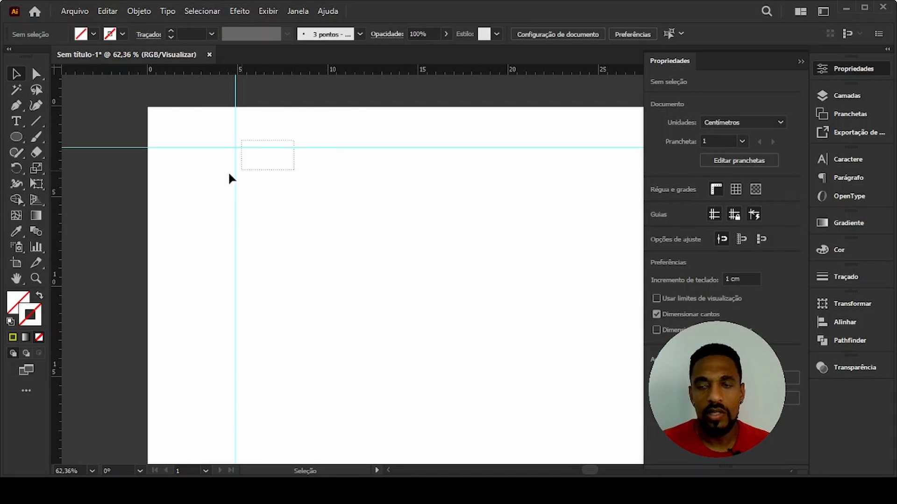
drag(180, 127, 260, 163)
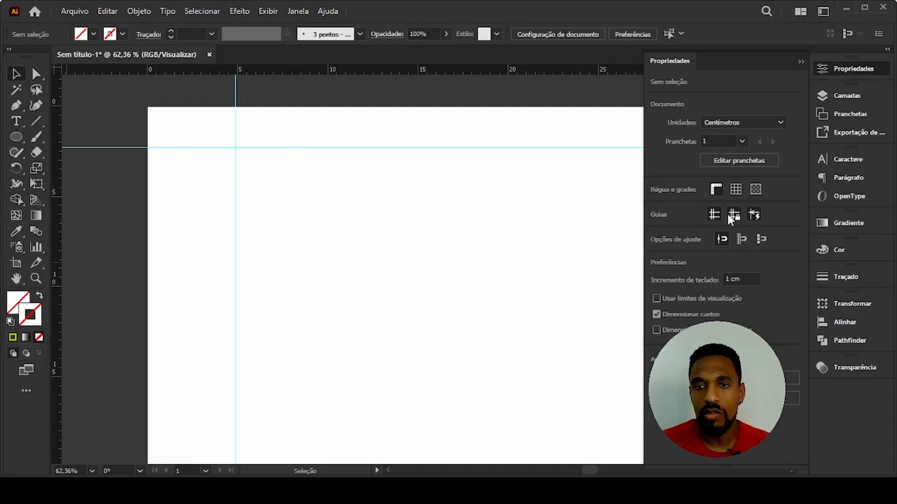
click(755, 213)
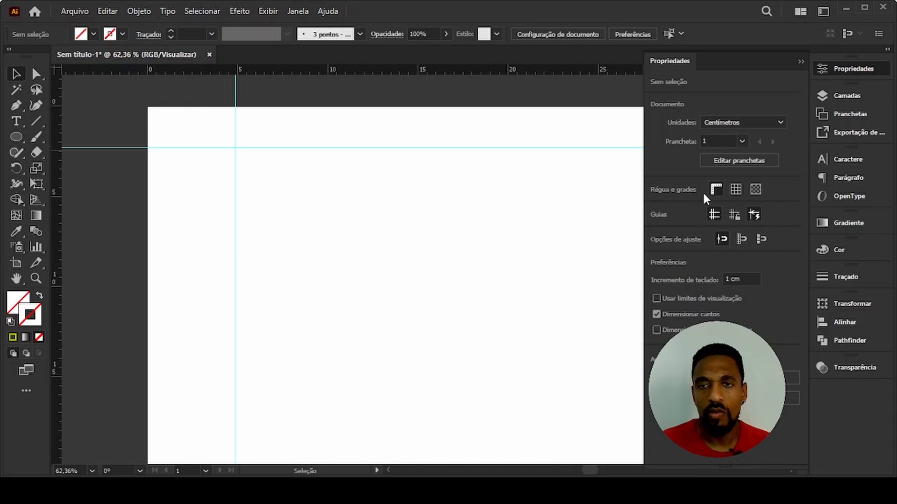
click(800, 61)
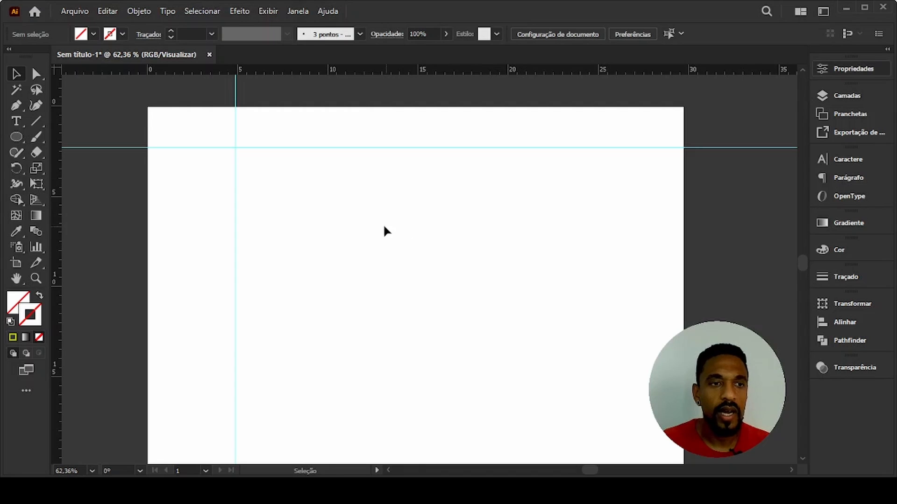
Select both guides together and delete them.
drag(290, 131, 224, 173)
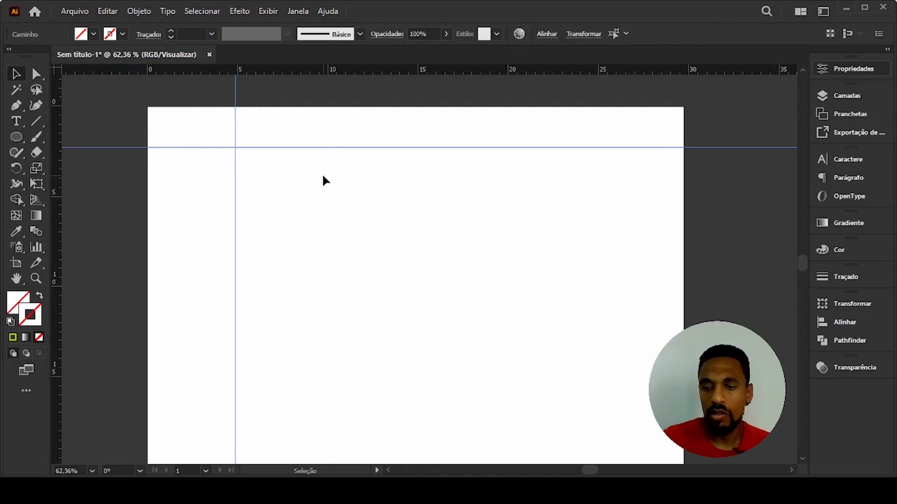
key(Delete)
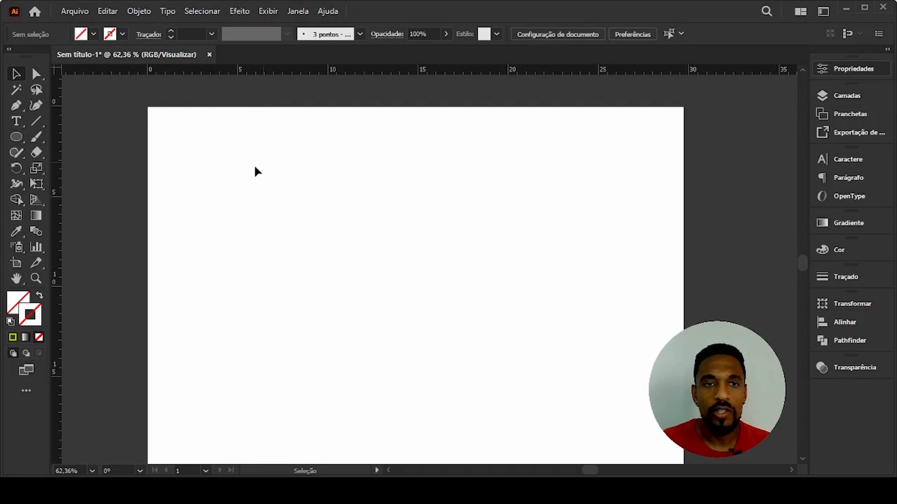
Draw a square about 6.4 cm wide near the artboard's upper-left corner with the Rectangle tool, then deselect it.
drag(399, 273, 421, 250)
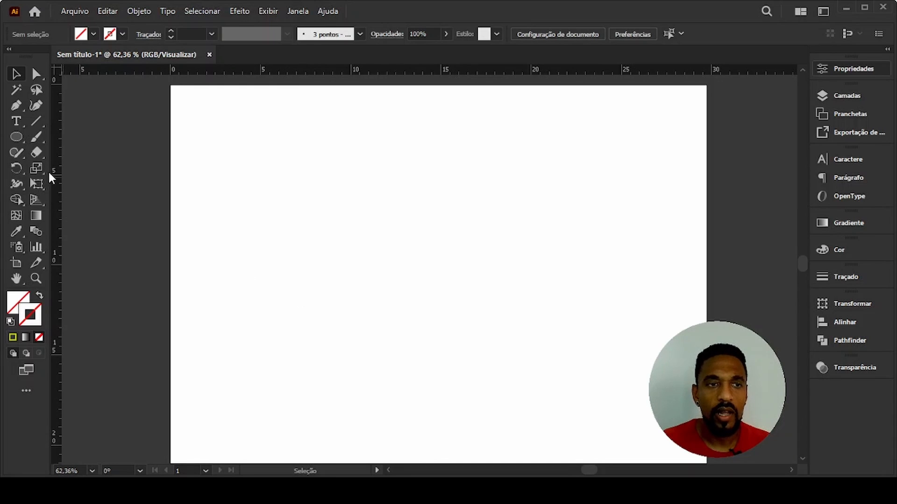
click(22, 134)
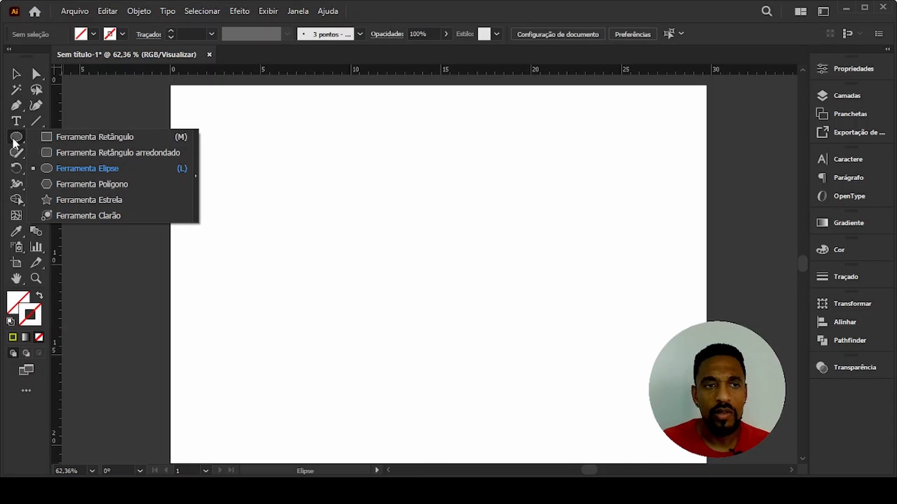
click(73, 137)
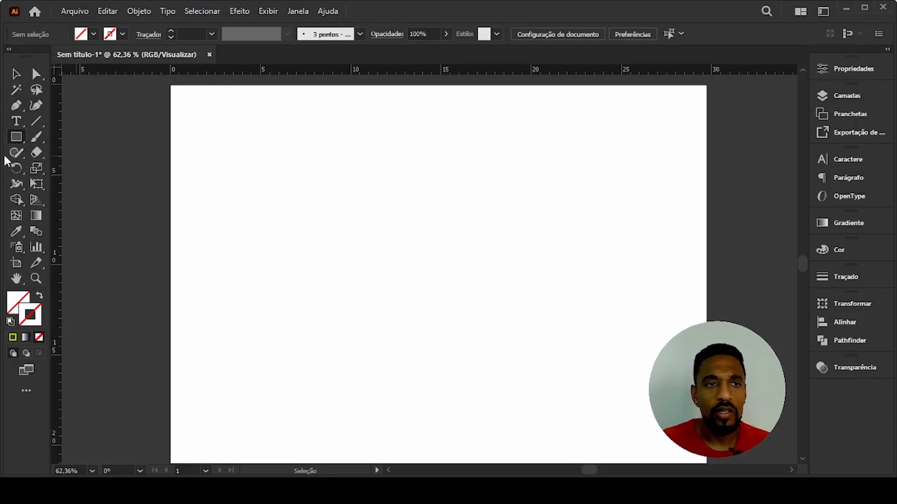
click(18, 139)
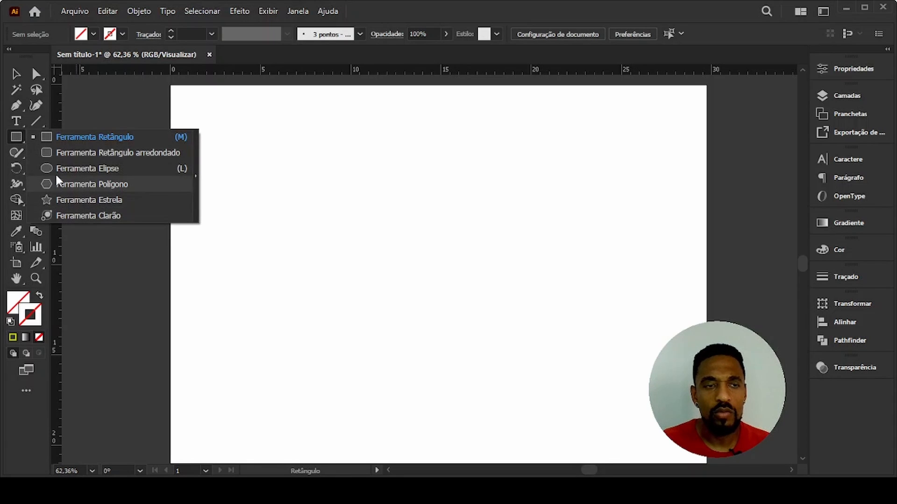
click(122, 141)
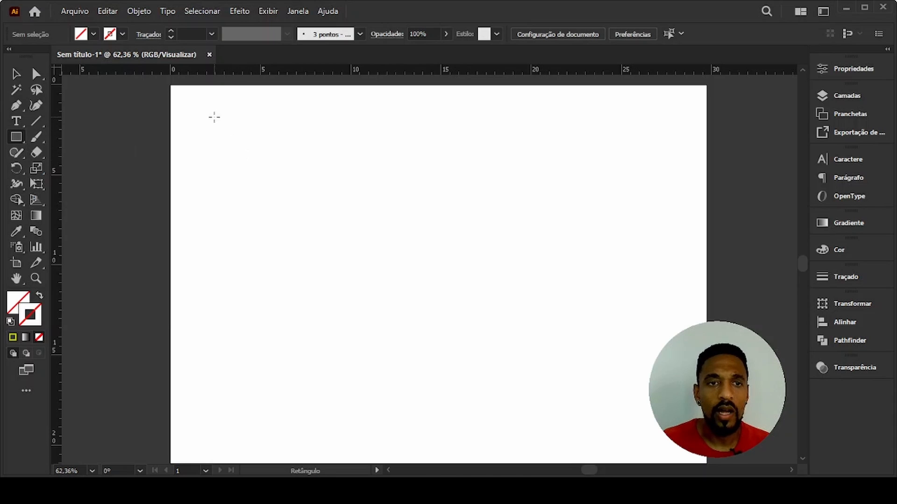
drag(200, 106, 318, 220)
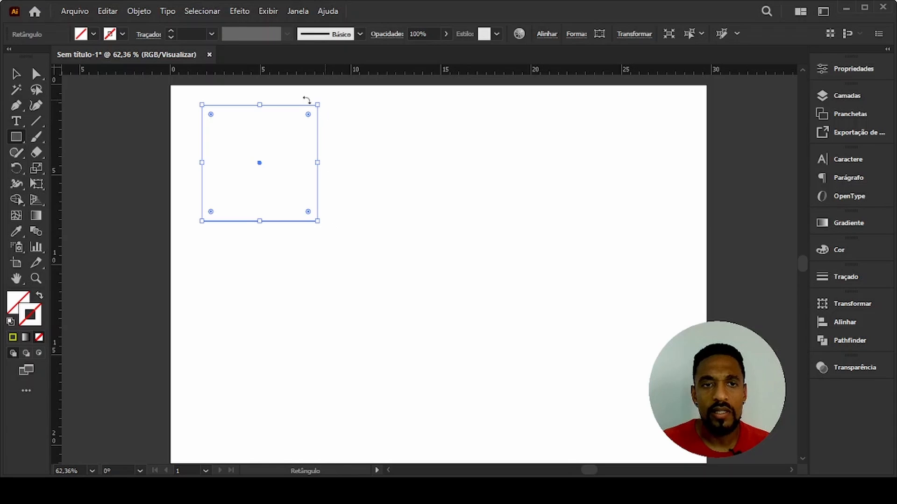
click(16, 74)
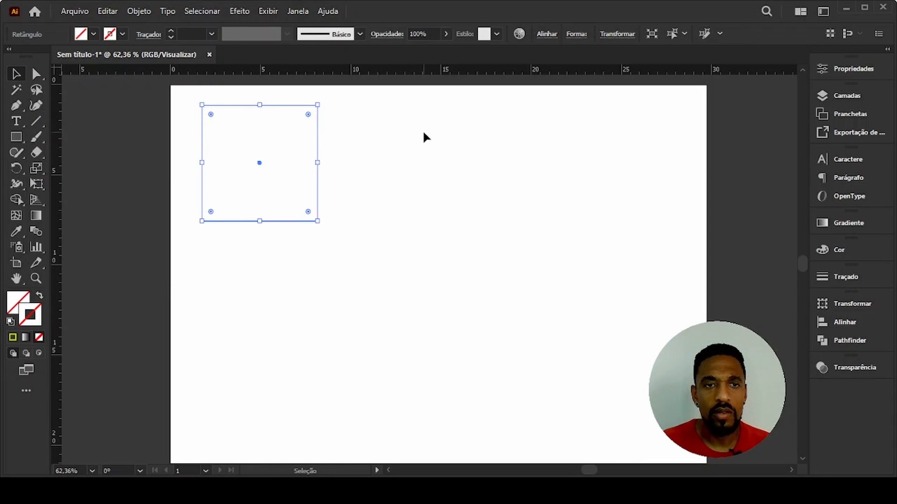
click(495, 131)
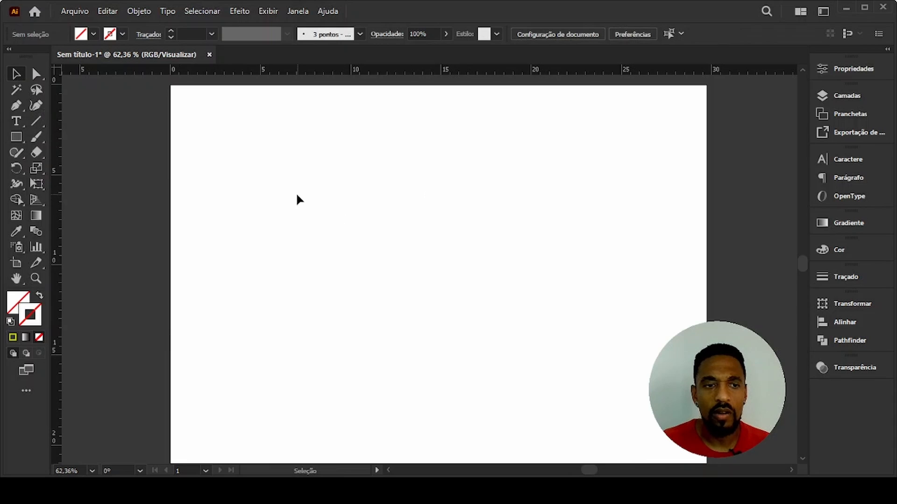
Select the square and give it a dark blue fill, 110045.
drag(296, 195, 352, 253)
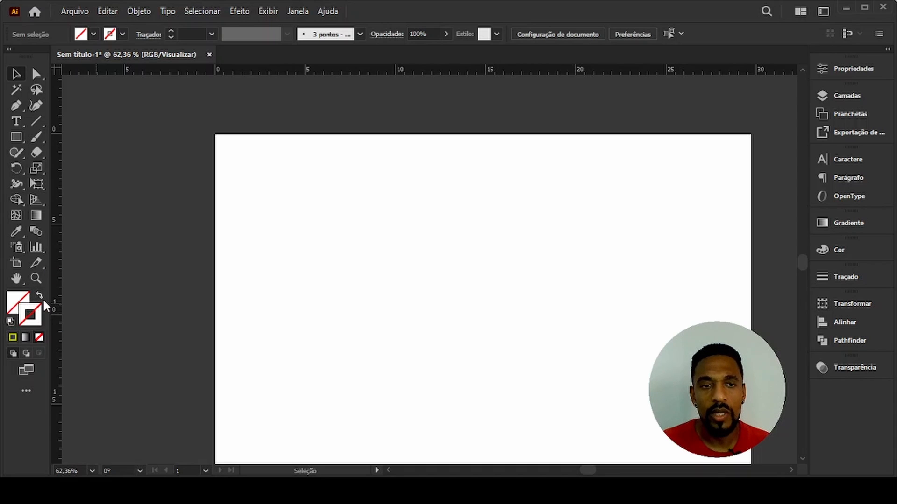
drag(198, 125, 516, 360)
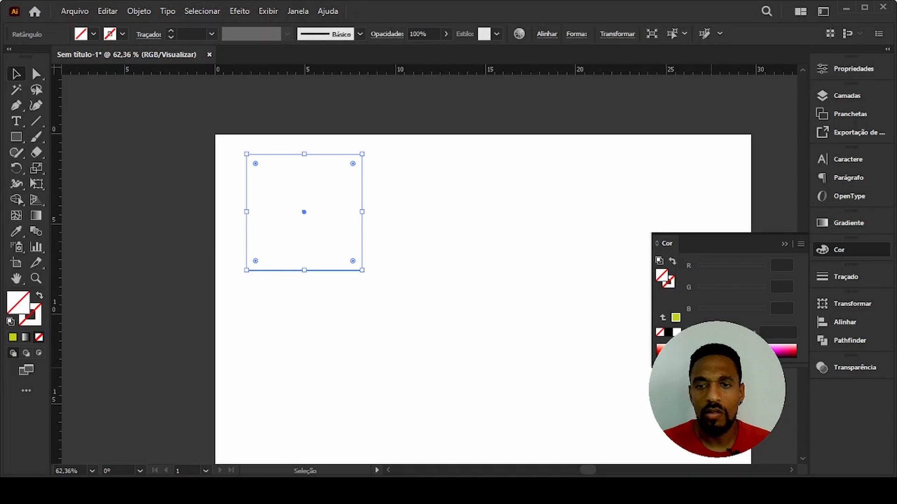
drag(700, 356, 750, 356)
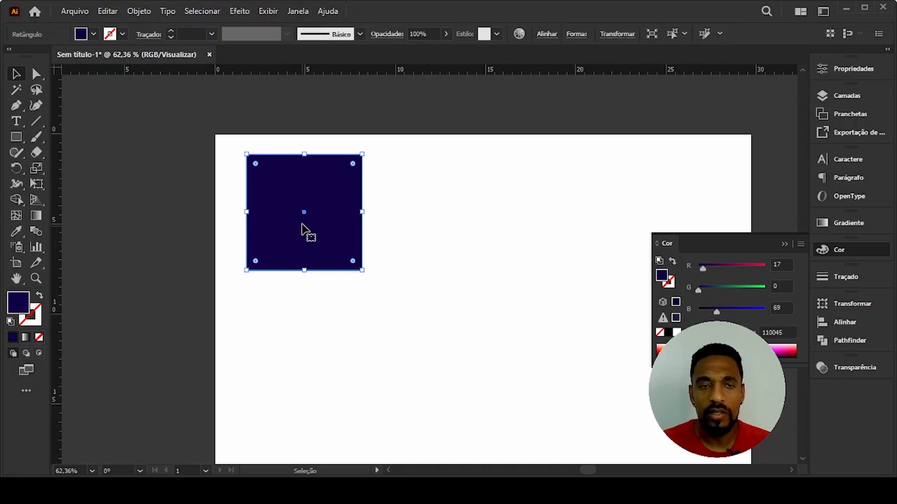
Apply a pink stroke, FF73ED, to the square and deselect it to check the outline up close.
click(38, 313)
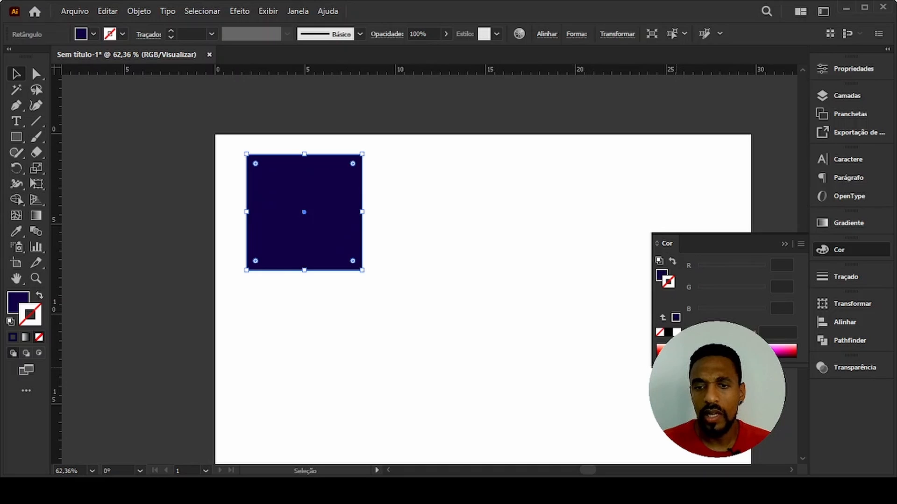
key(x)
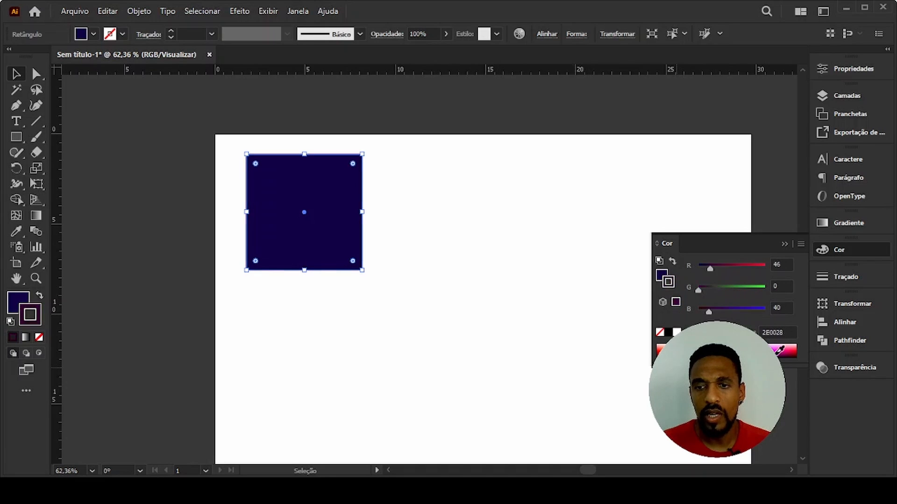
key(comma)
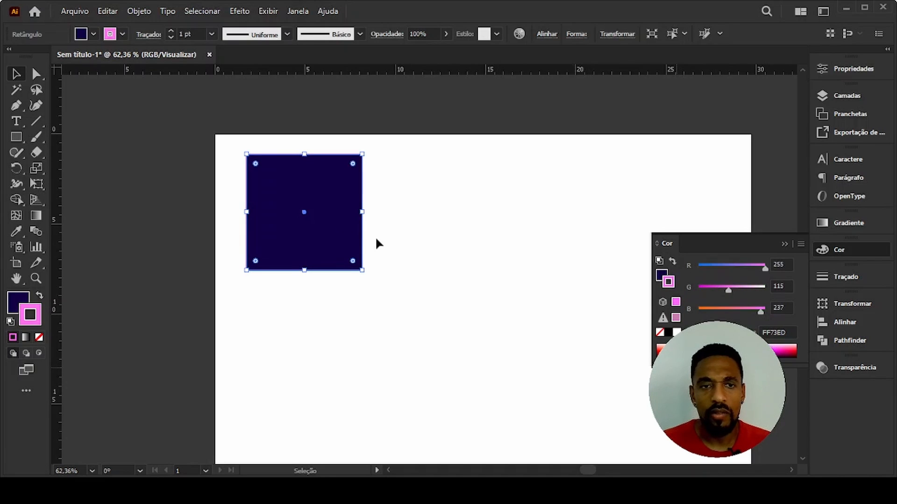
click(136, 128)
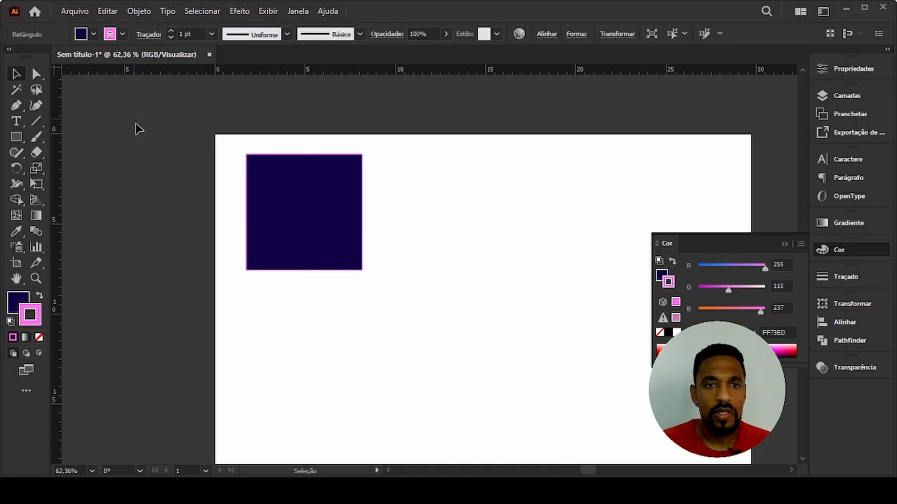
scroll(296, 174, up, 5)
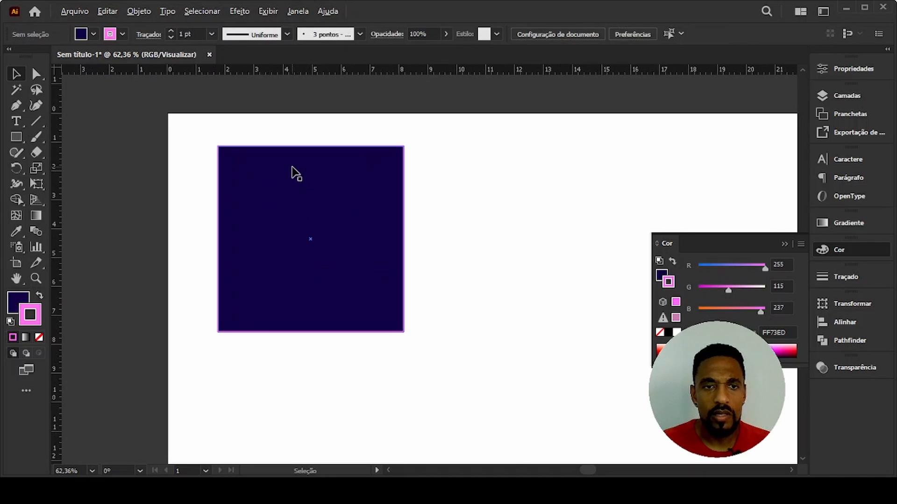
Increase the square's stroke weight to 9 pt and deselect it to check the thicker pink outline.
drag(172, 161, 227, 156)
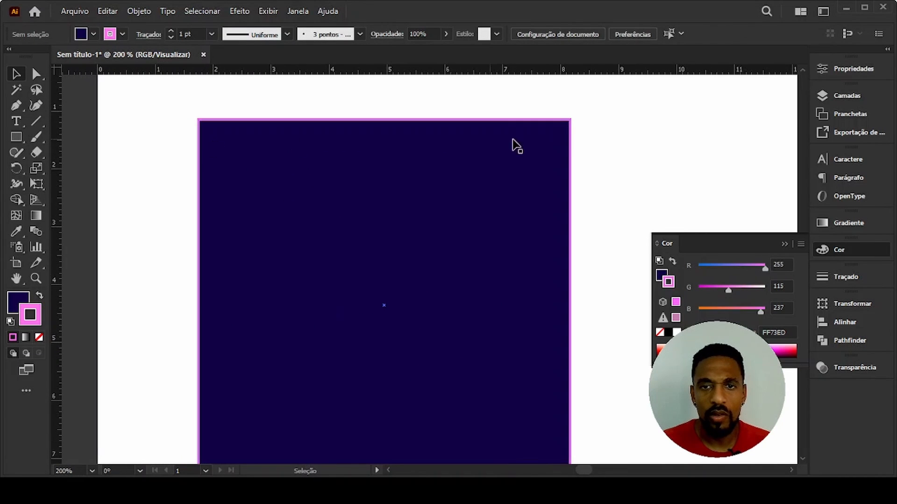
scroll(439, 257, down, 2)
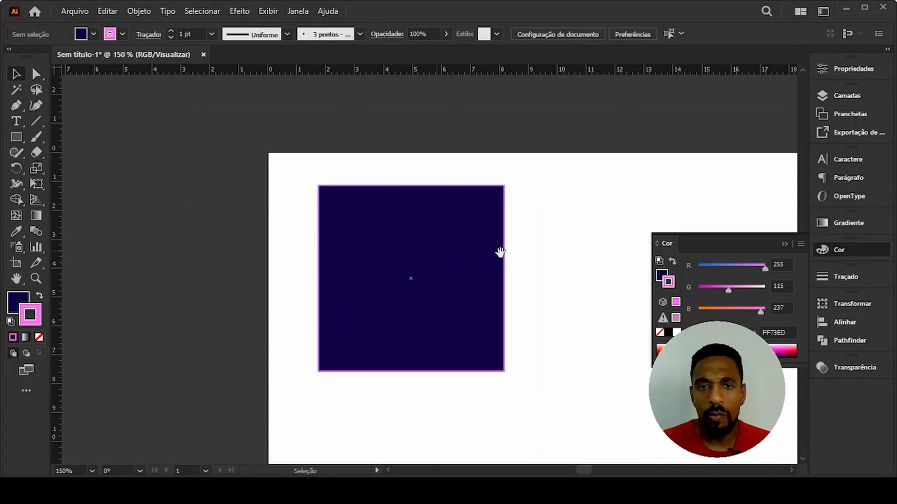
drag(500, 250, 470, 234)
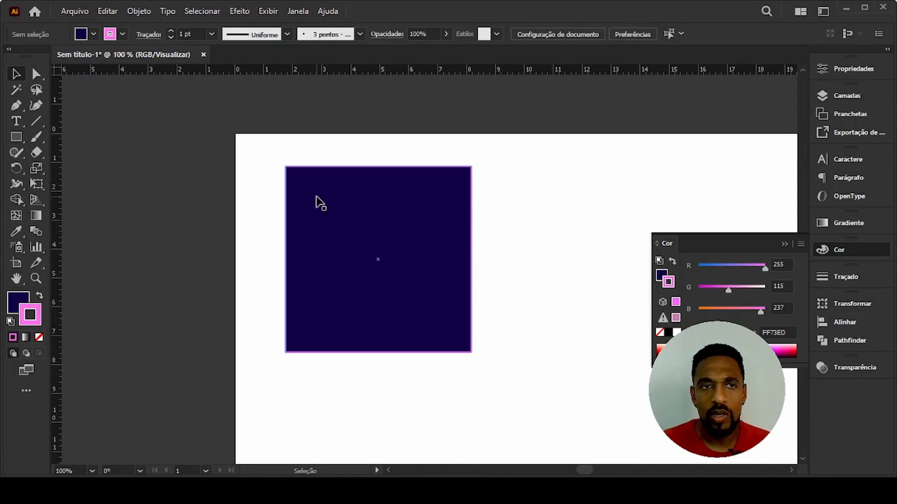
click(171, 31)
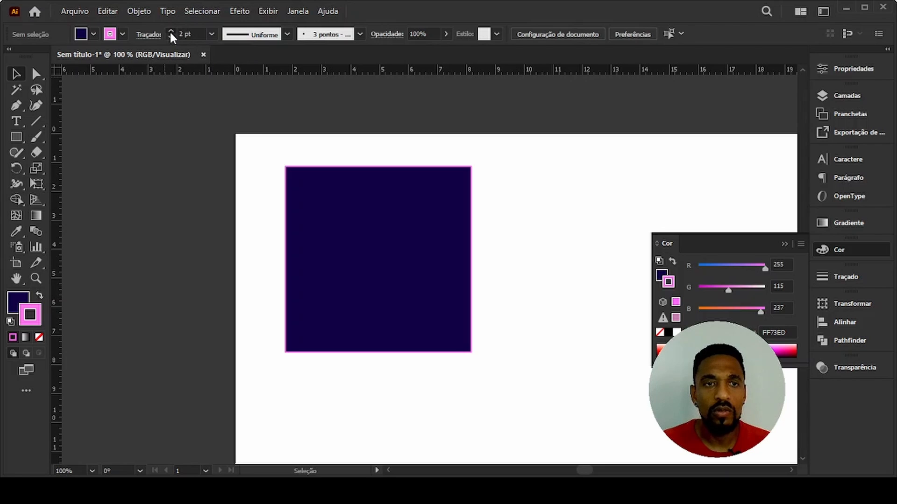
click(345, 176)
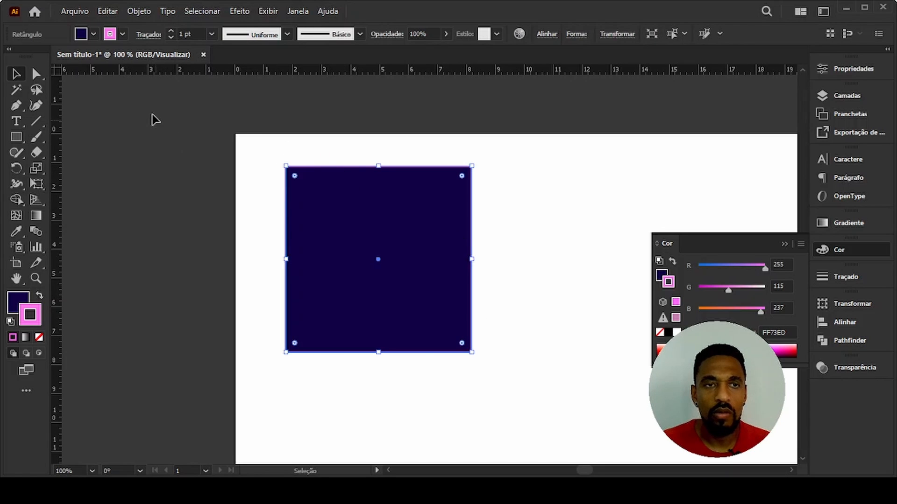
click(172, 31)
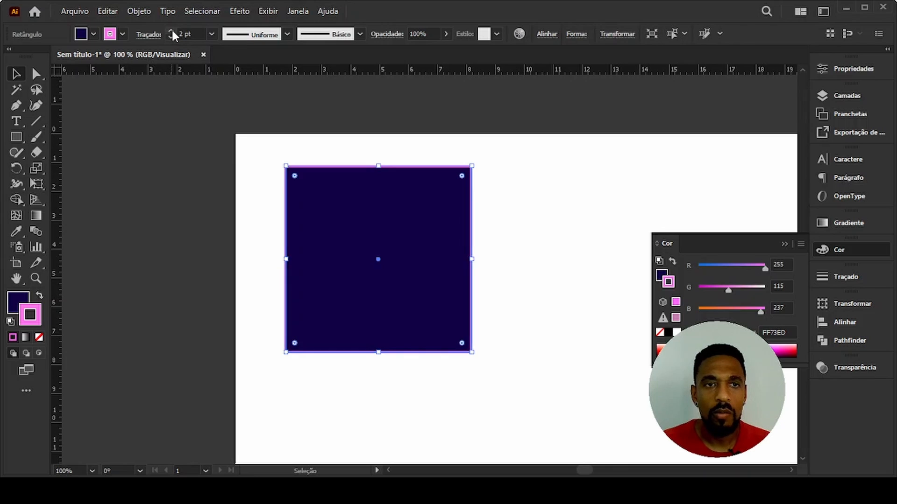
click(172, 31)
click(171, 31)
click(172, 31)
click(171, 31)
click(171, 31)
click(172, 31)
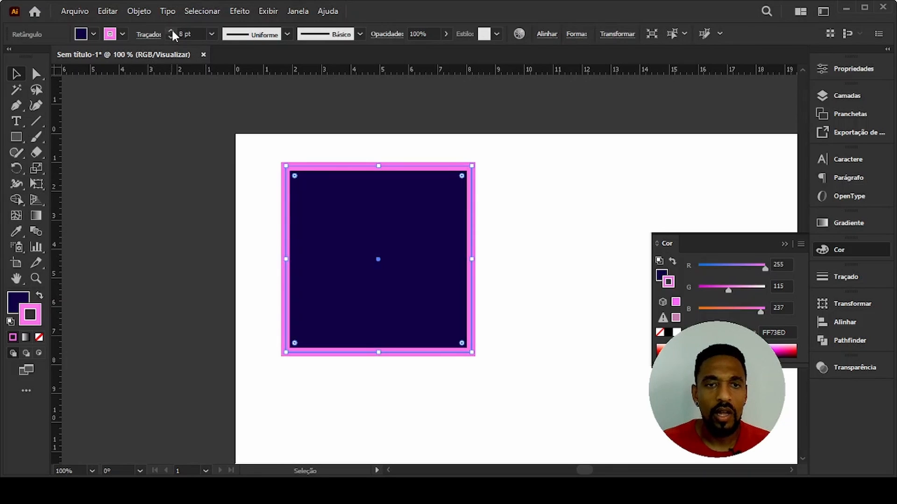
click(172, 31)
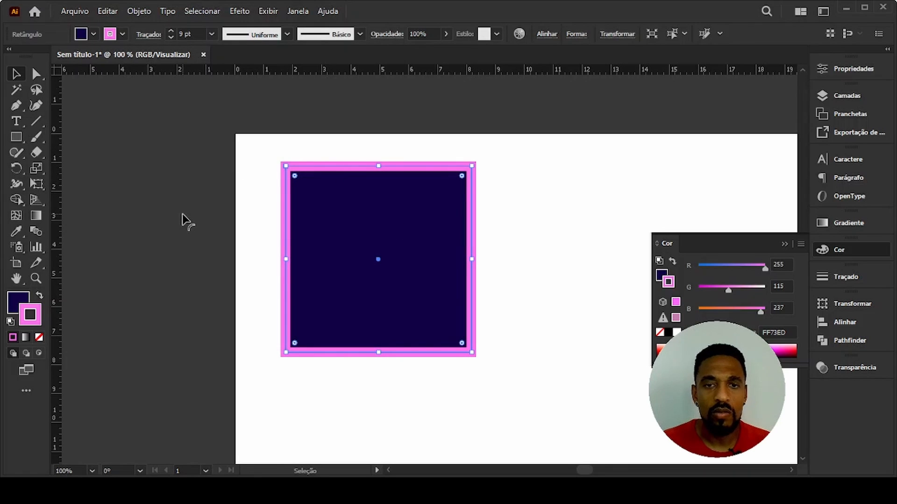
click(234, 184)
drag(525, 320, 410, 316)
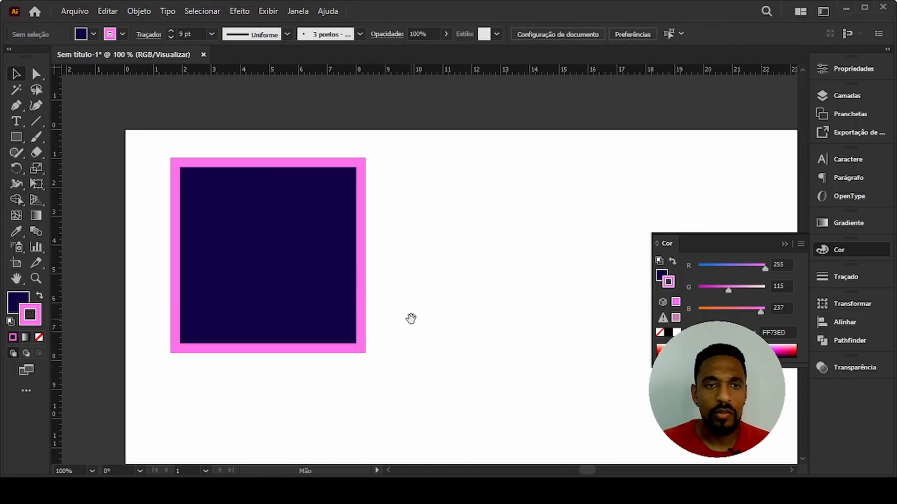
Draw a rounded rectangle about 8.3 cm wide and 8.8 cm high beside the square with the Rounded Rectangle tool.
click(16, 303)
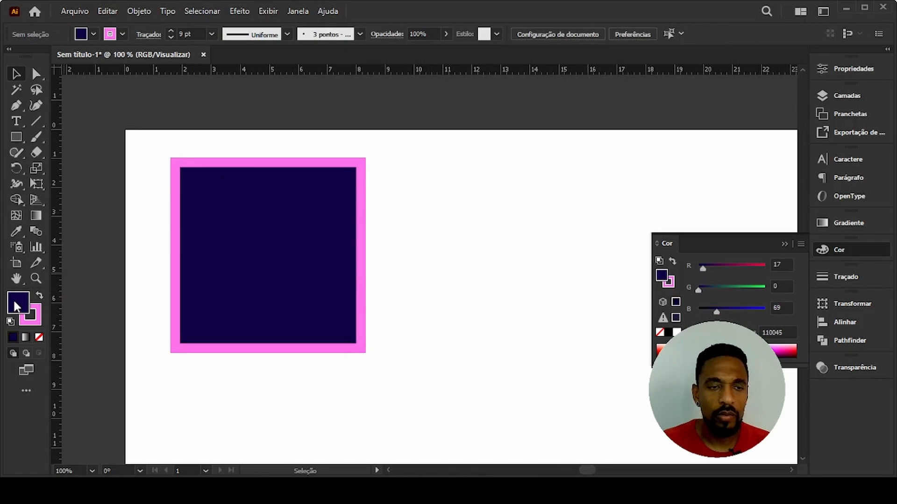
click(39, 319)
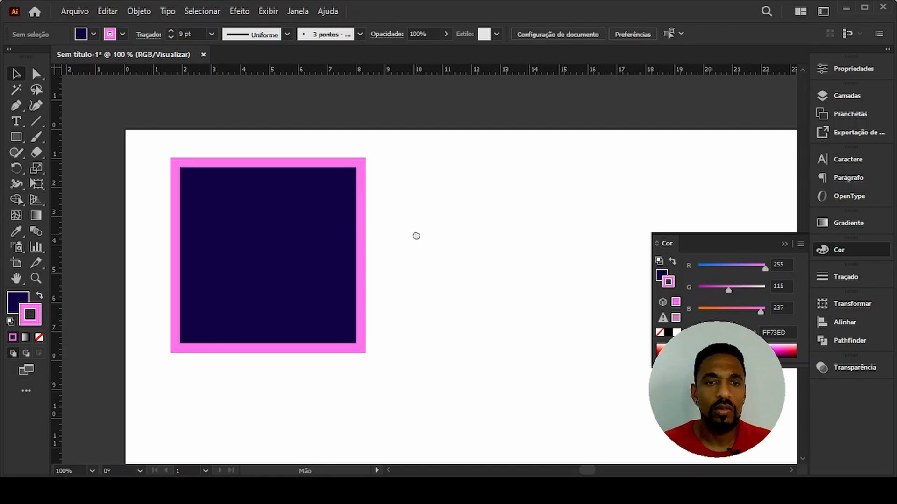
scroll(374, 227, down, 1)
scroll(373, 228, right, 1)
click(18, 135)
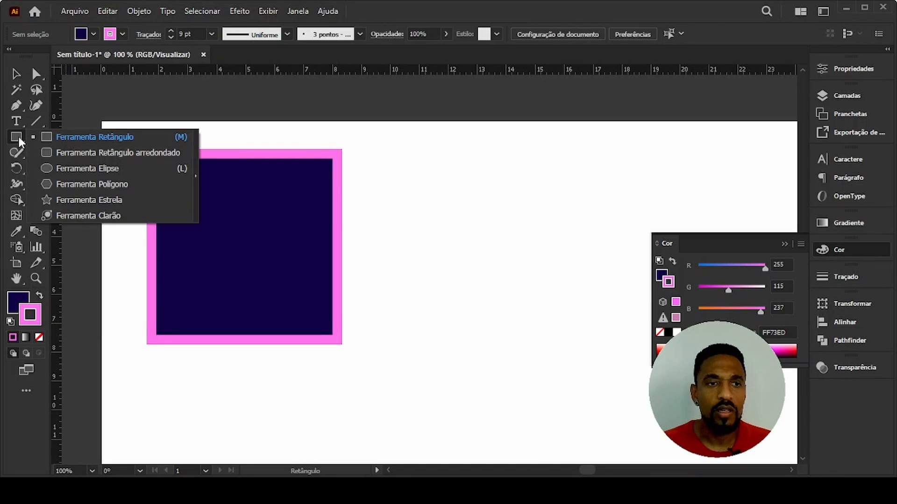
click(77, 154)
drag(407, 168, 645, 423)
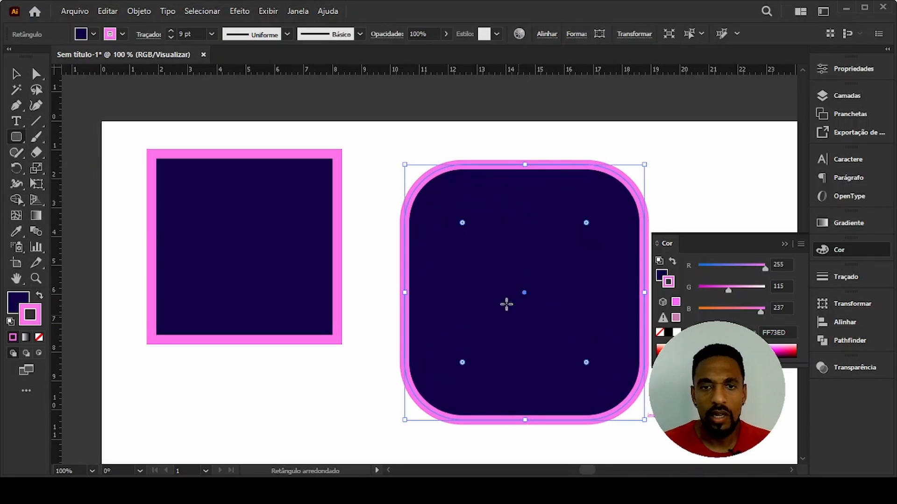
Draw a circle about 5.4 cm in diameter on the far side of the rounded rectangle with the Ellipse tool.
scroll(341, 296, down, 1)
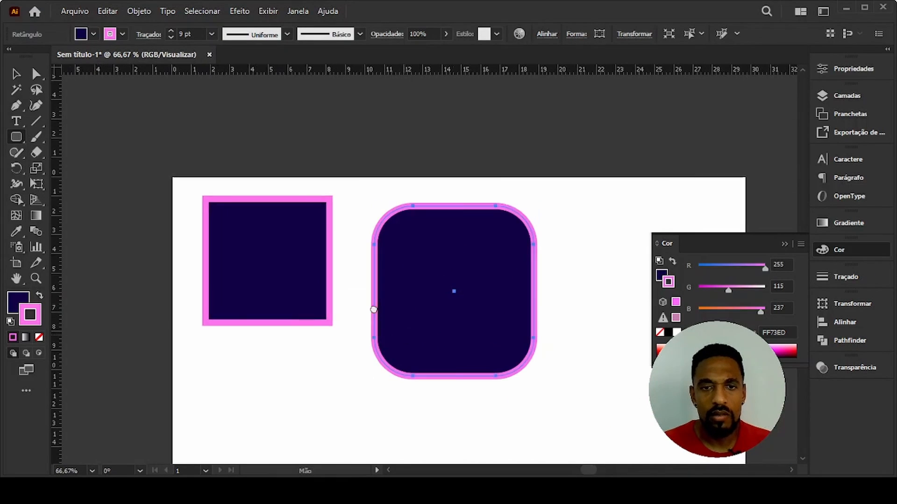
scroll(329, 287, down, 2)
scroll(329, 287, right, 3)
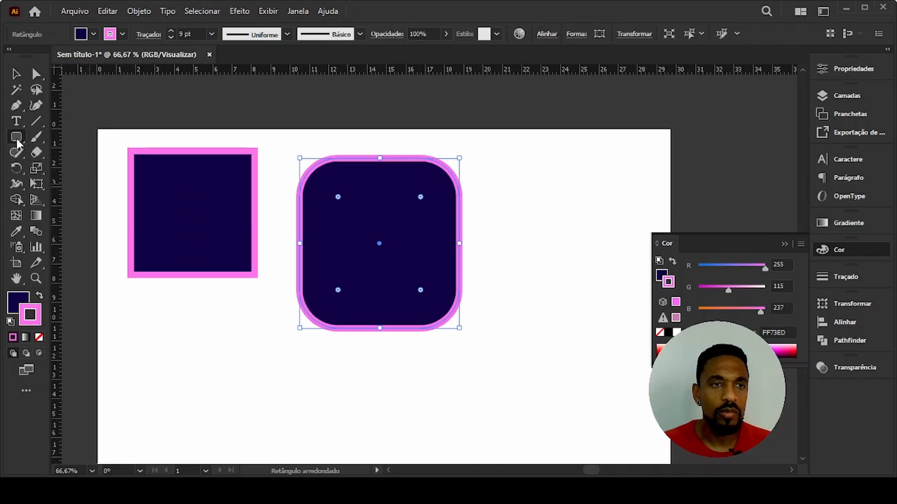
drag(16, 137, 47, 171)
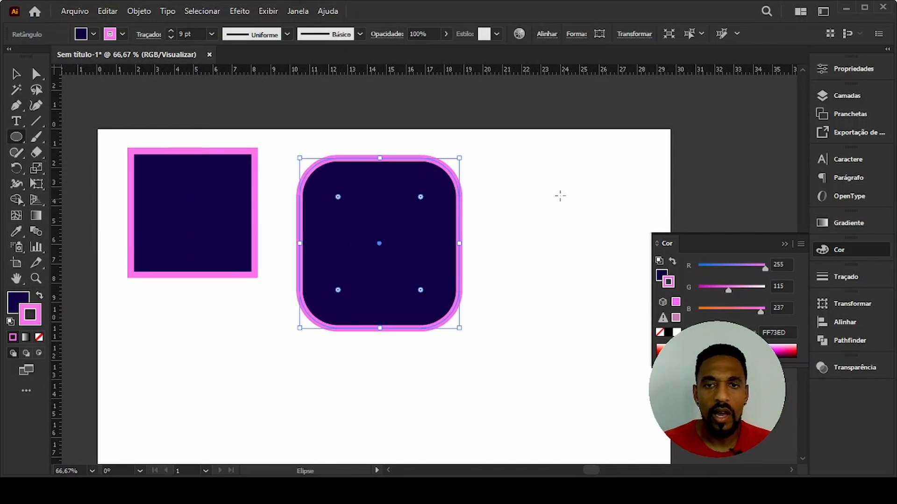
drag(538, 184, 635, 287)
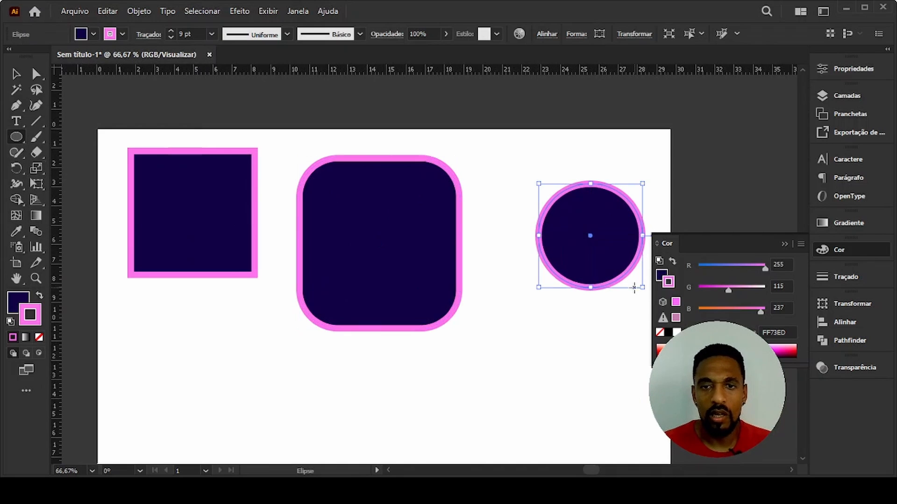
Draw a hexagon about 5.2 cm wide below the square and a five-pointed star about 8 cm wide below the circle.
drag(17, 138, 69, 186)
drag(170, 338, 209, 370)
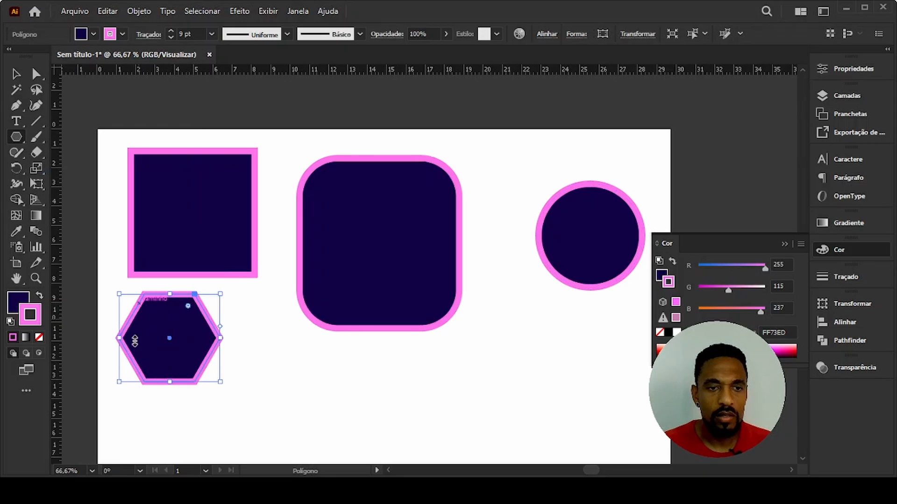
click(17, 140)
click(72, 201)
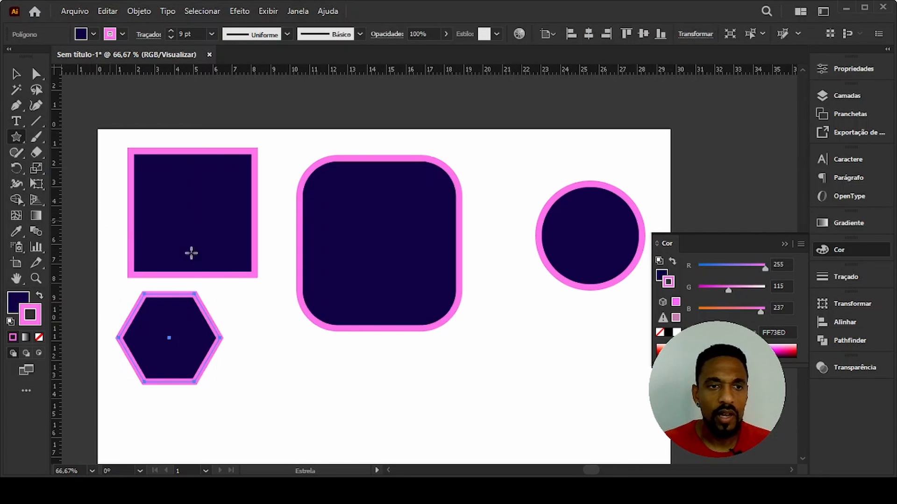
mouse_move(522, 335)
mouse_down()
mouse_move(559, 340)
mouse_move(595, 383)
mouse_up()
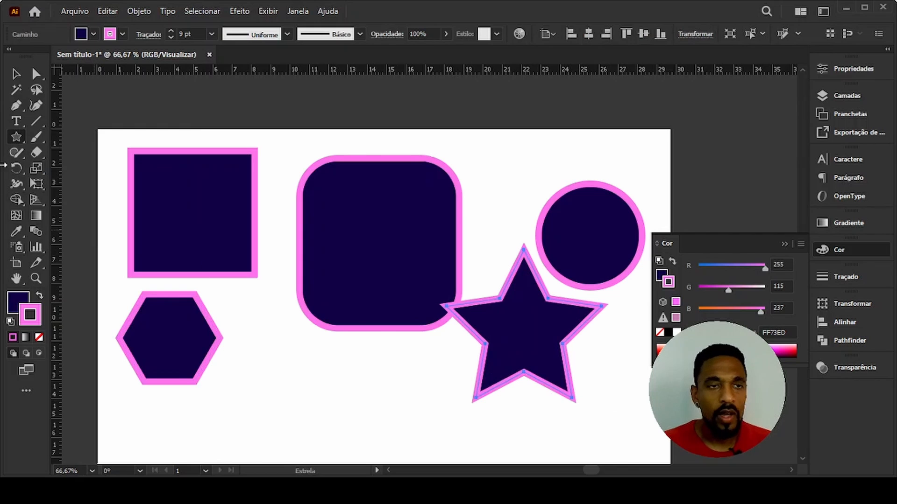
Rearrange the star, hexagon, square and rounded rectangle on the artboard so that none of the shapes overlap.
click(16, 74)
scroll(349, 168, down, 4)
scroll(348, 168, right, 1)
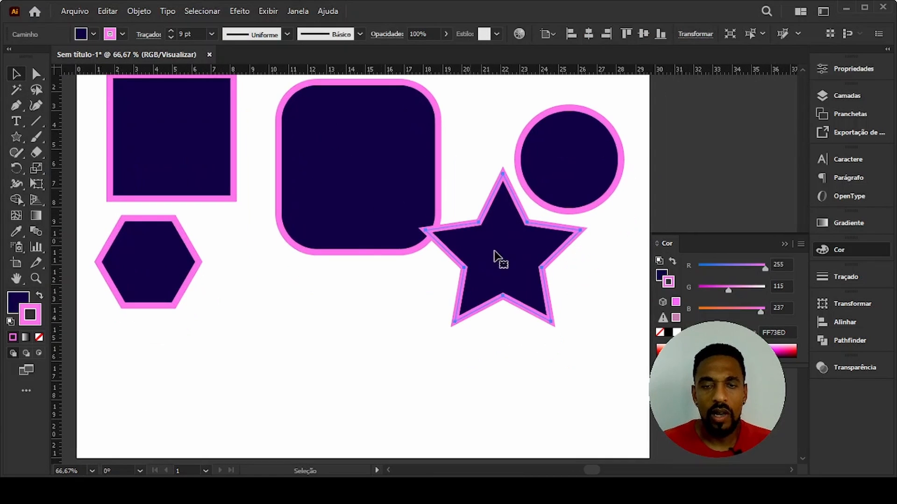
drag(501, 261, 487, 333)
drag(167, 285, 232, 358)
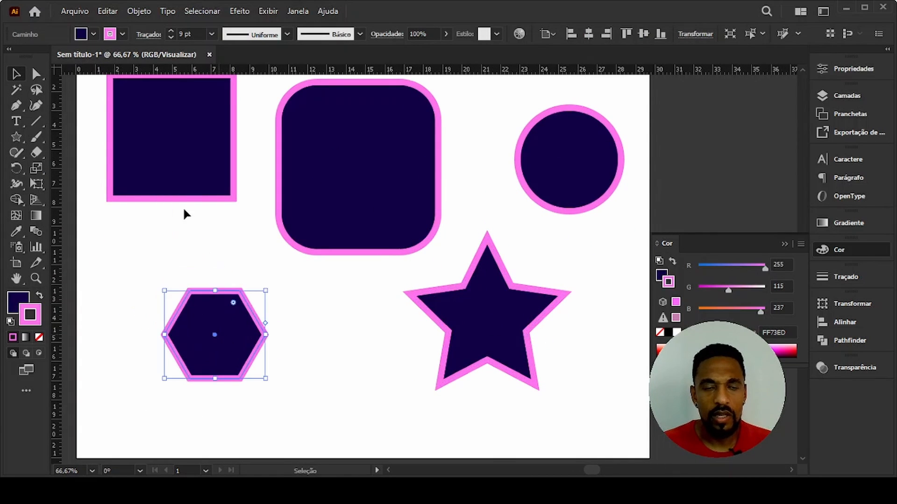
drag(165, 169, 170, 224)
scroll(380, 187, up, 1)
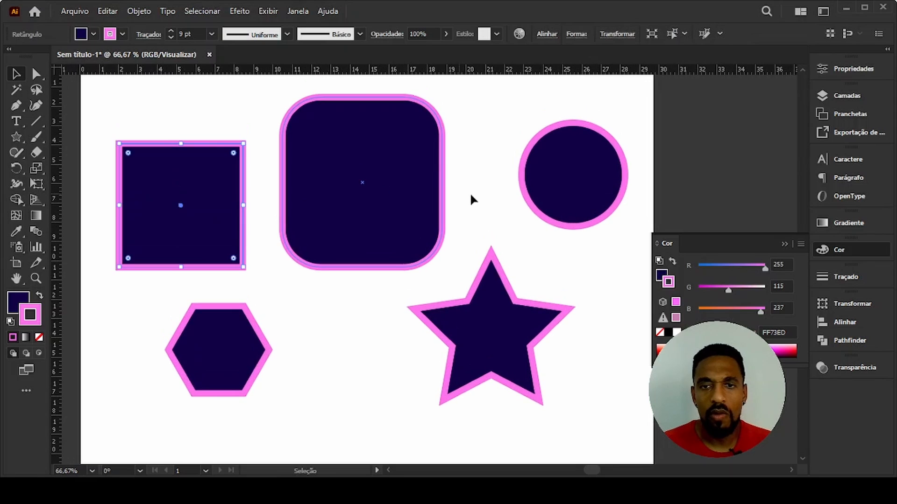
mouse_move(405, 192)
mouse_down()
mouse_move(412, 174)
mouse_move(416, 188)
mouse_up()
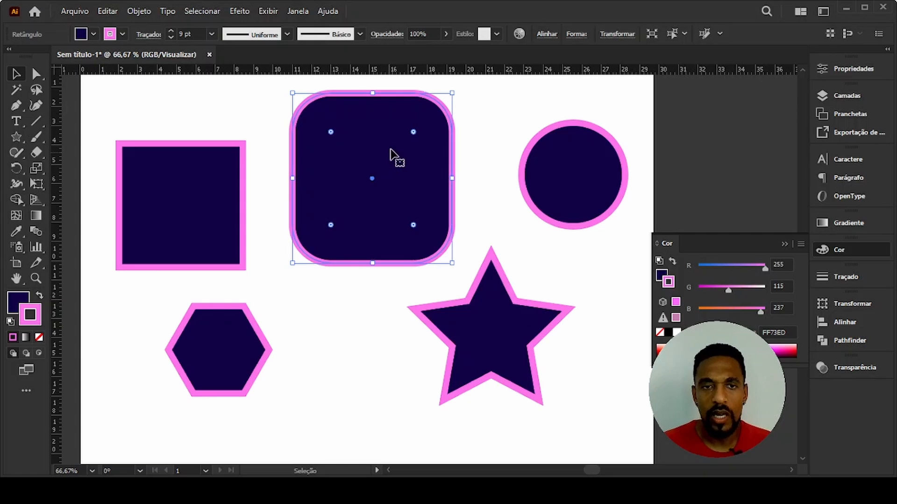
Set the rounded rectangle's fill to green 71BF00 after trying green 11C745 and blue 0034AA.
click(661, 278)
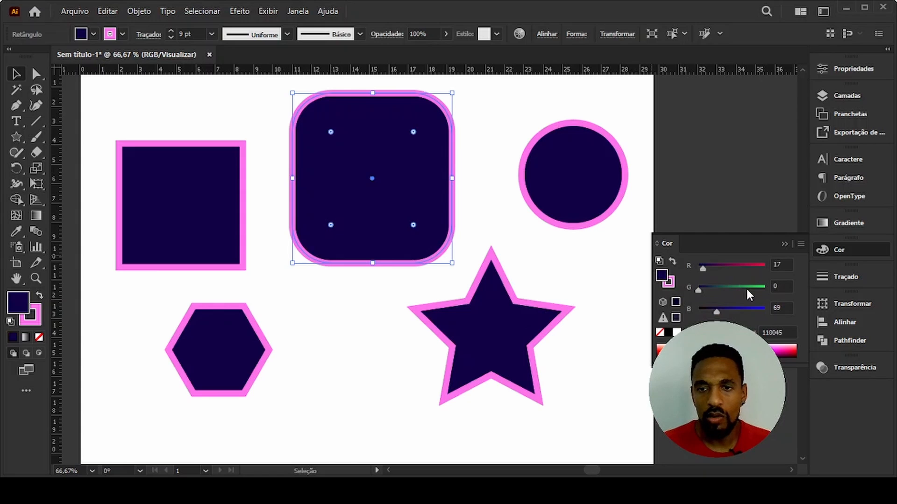
mouse_move(746, 289)
mouse_down()
mouse_move(758, 290)
mouse_move(749, 290)
mouse_up()
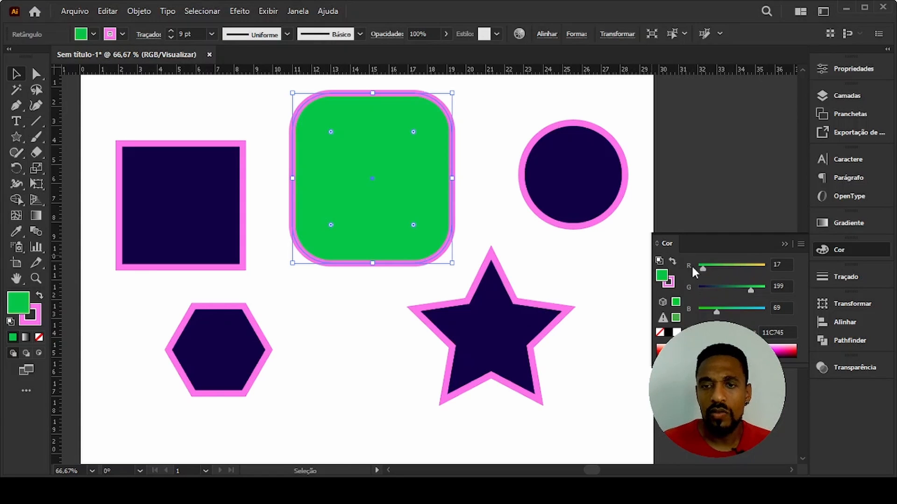
click(658, 242)
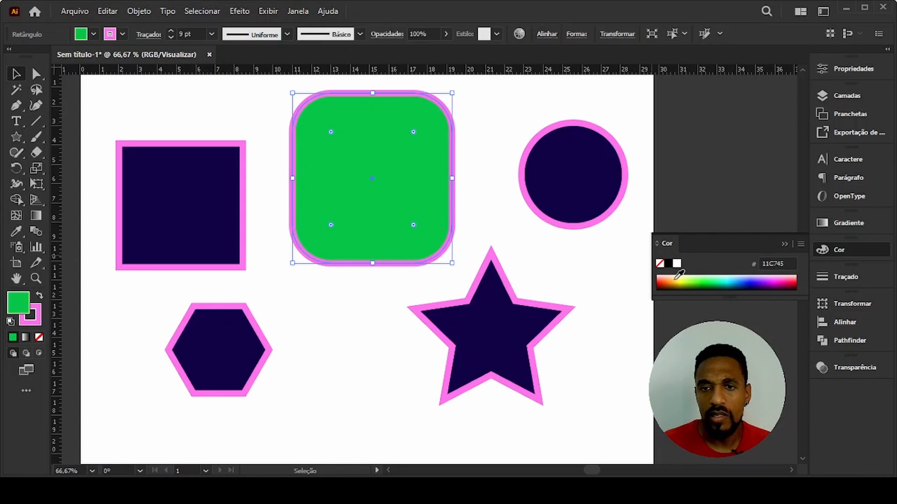
mouse_move(757, 278)
mouse_down()
mouse_move(693, 280)
mouse_move(743, 280)
mouse_up()
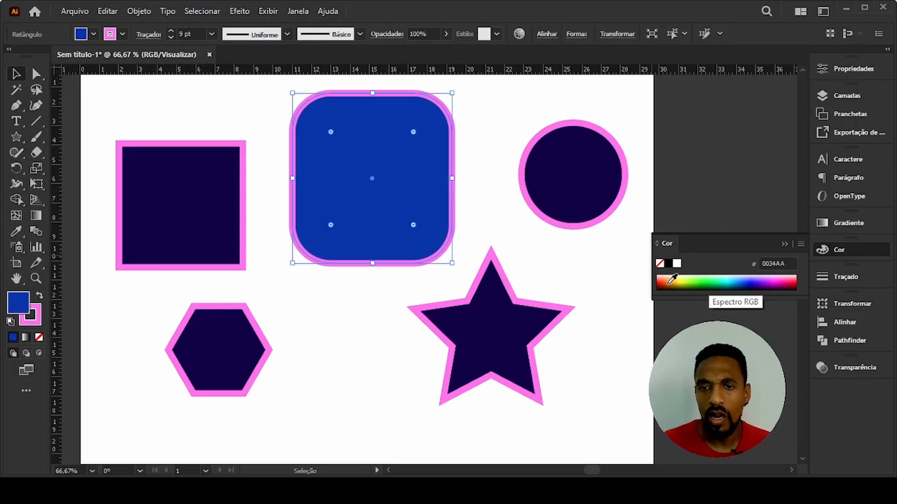
mouse_move(672, 279)
mouse_down()
mouse_move(764, 279)
mouse_move(689, 281)
mouse_up()
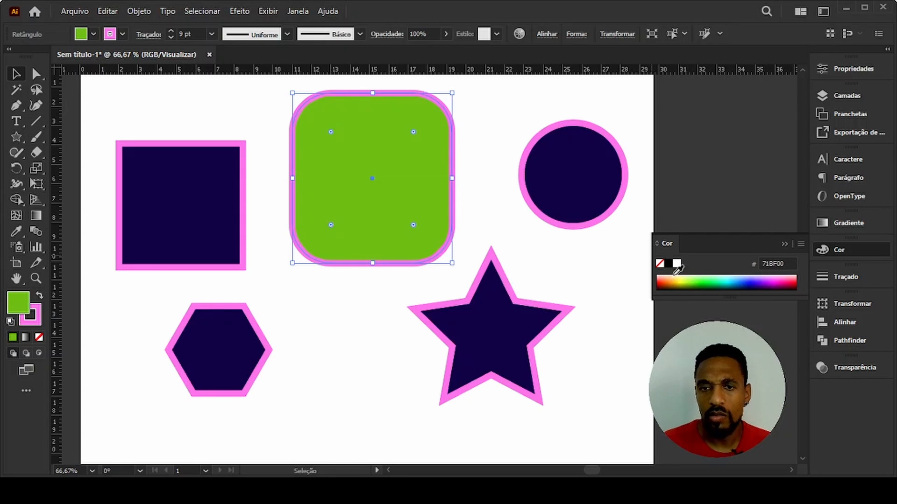
click(657, 243)
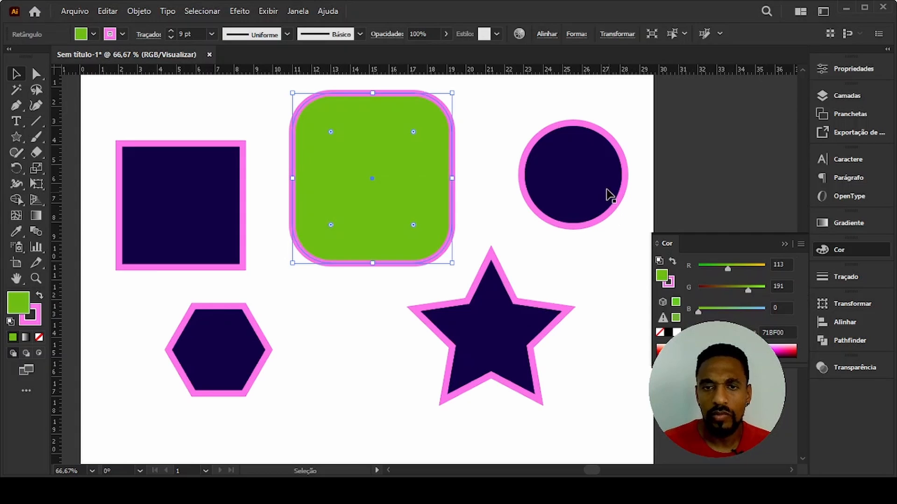
Fill the circle with violet 7500E7 and the star with red FF2B00.
click(590, 155)
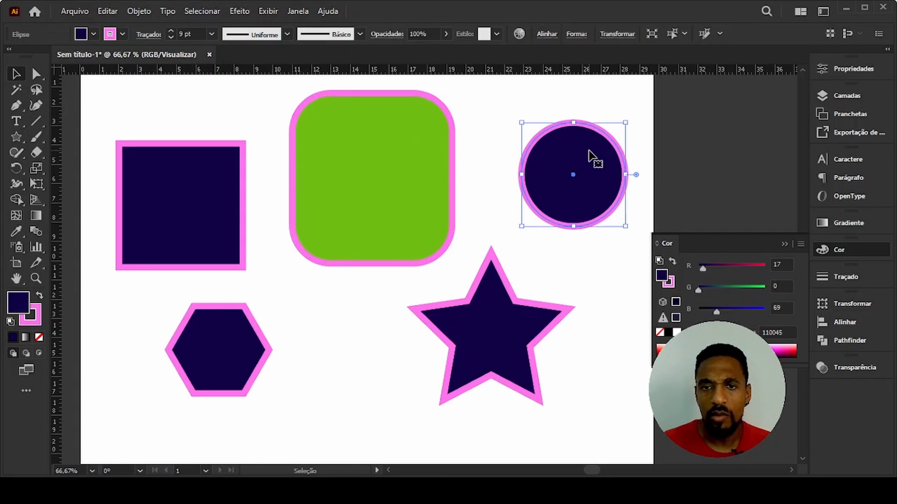
click(767, 348)
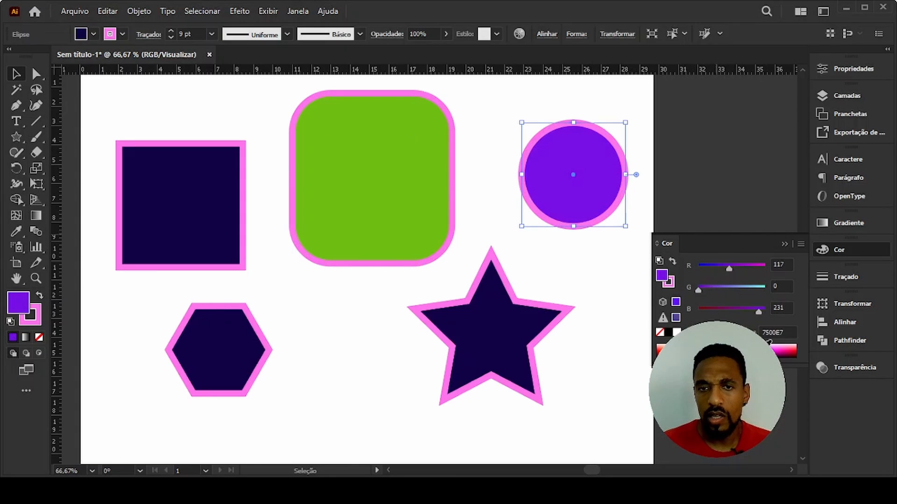
click(506, 341)
click(663, 349)
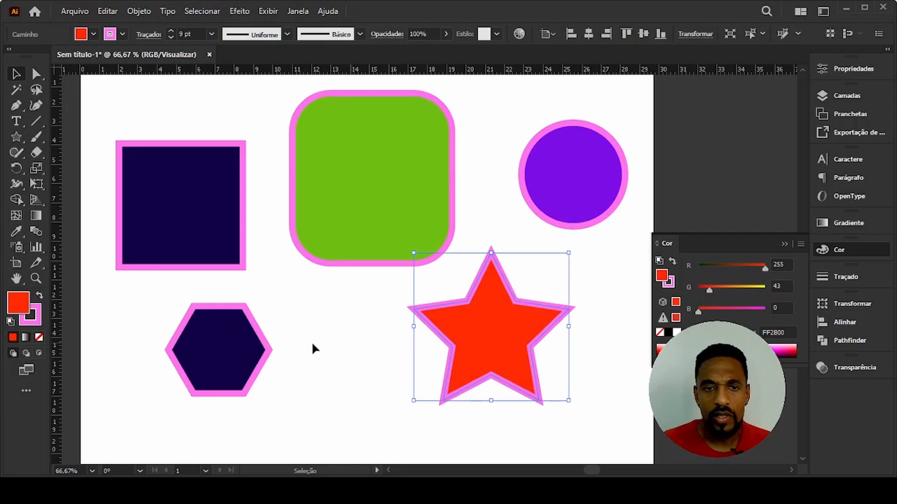
Fill the hexagon with dark red 5C0002, and select the green rounded rectangle.
click(257, 340)
drag(765, 350, 801, 353)
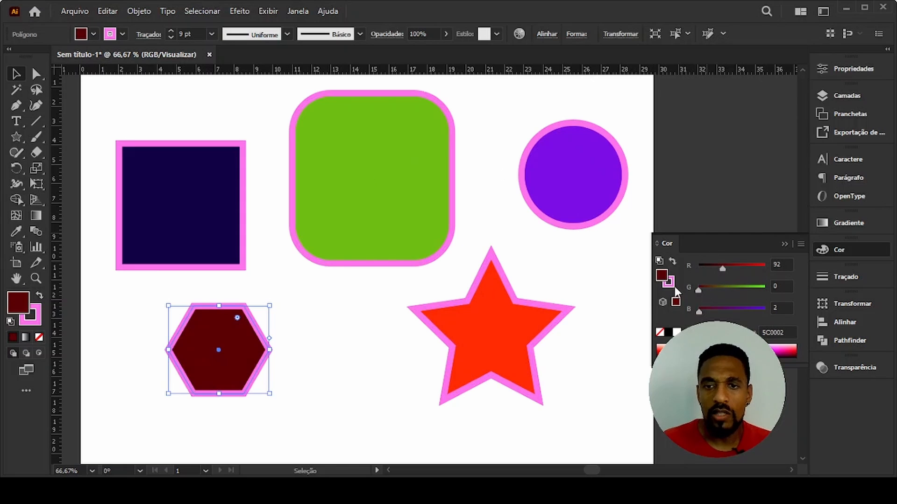
click(389, 166)
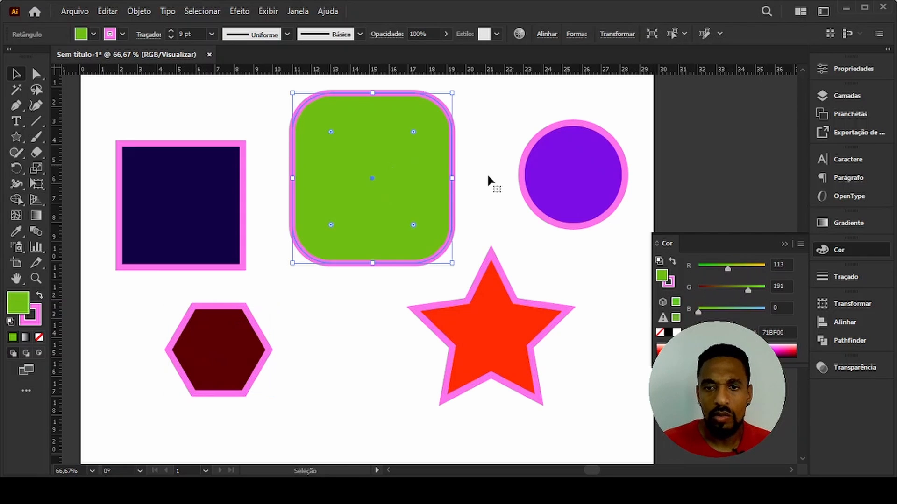
Set the green rounded rectangle's stroke to dark green 022E00 and the violet circle's stroke to magenta B90097.
click(670, 285)
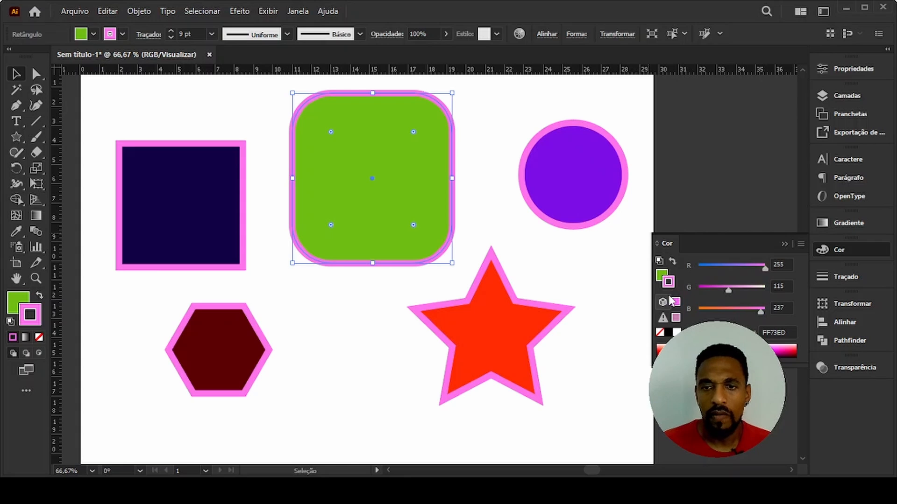
click(702, 355)
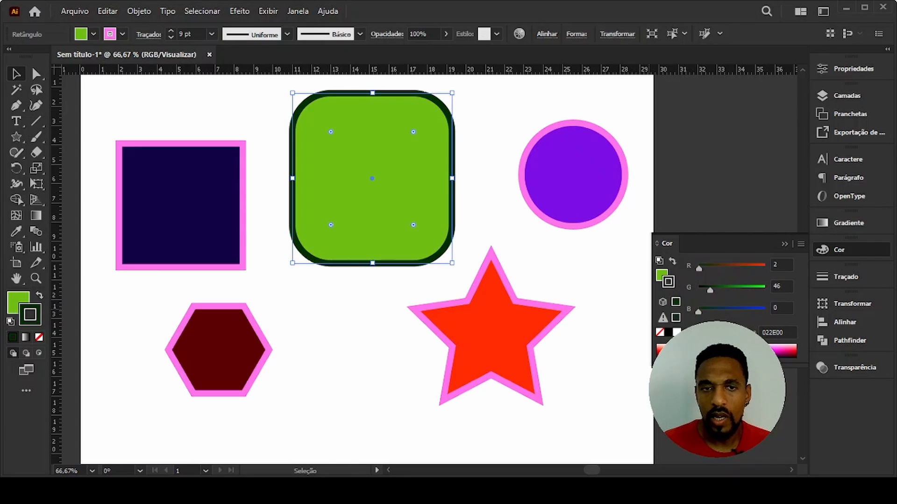
click(589, 219)
click(777, 344)
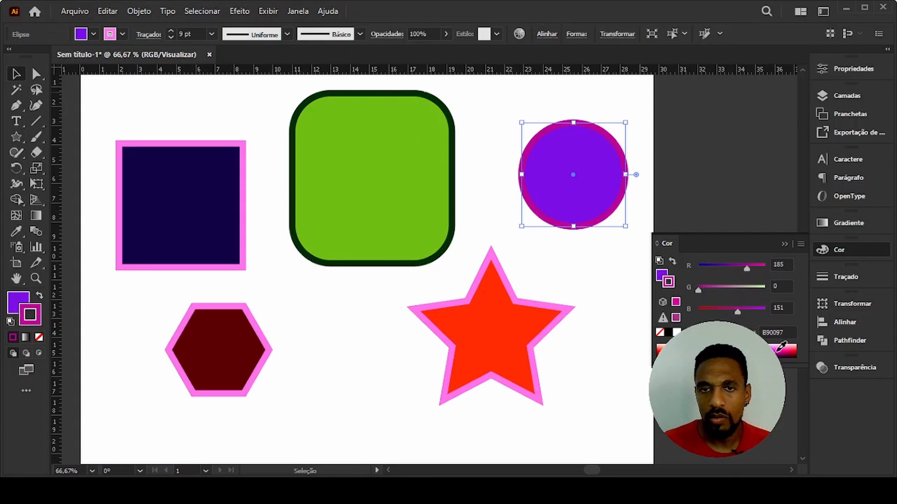
Set the red star's stroke to dark red 8B0003 and the hexagon's stroke to dark green 012E00, and clear the selection.
click(526, 345)
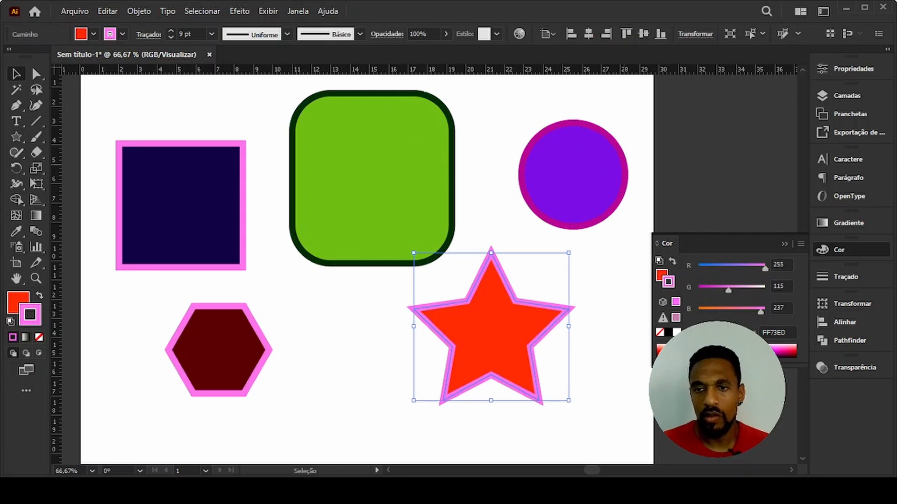
click(791, 354)
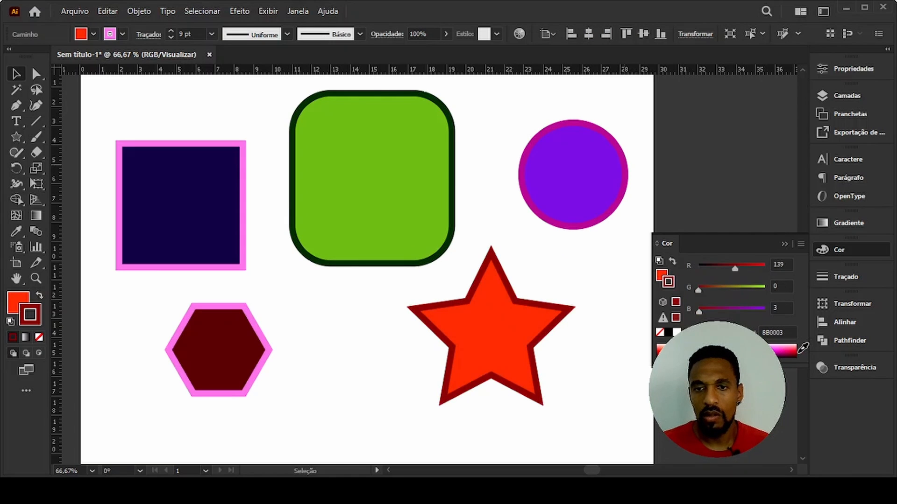
click(267, 363)
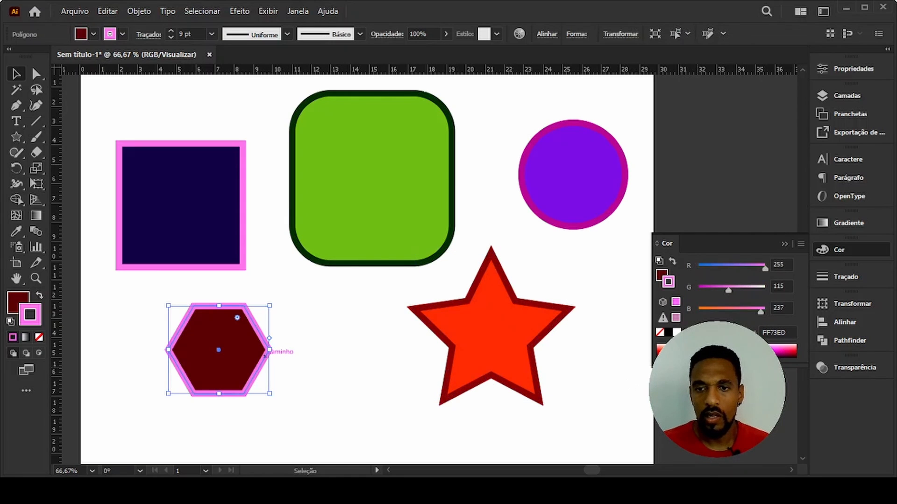
click(705, 355)
click(382, 346)
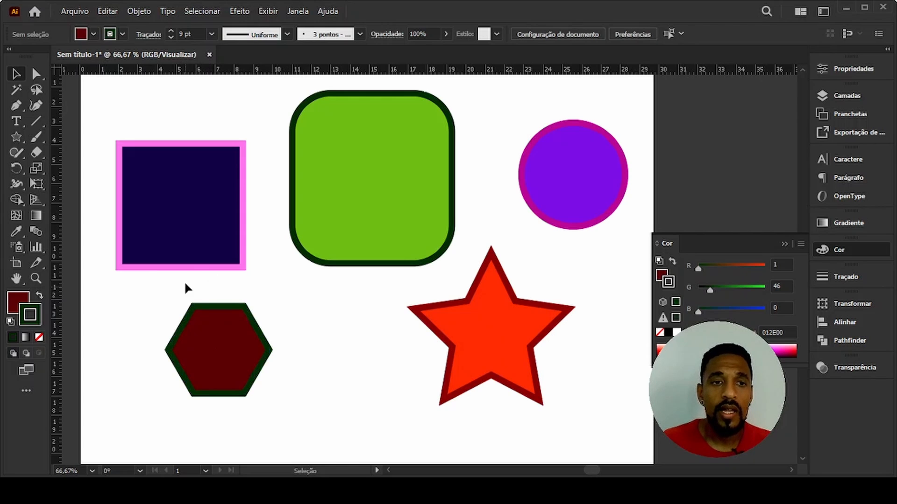
Move the dark blue square slightly upward and to the right, farther from the hexagon.
click(205, 250)
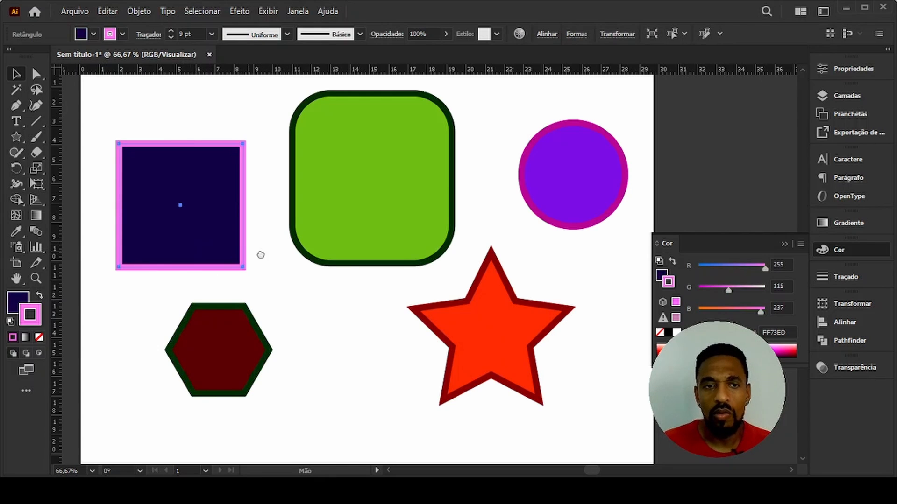
drag(258, 254, 304, 262)
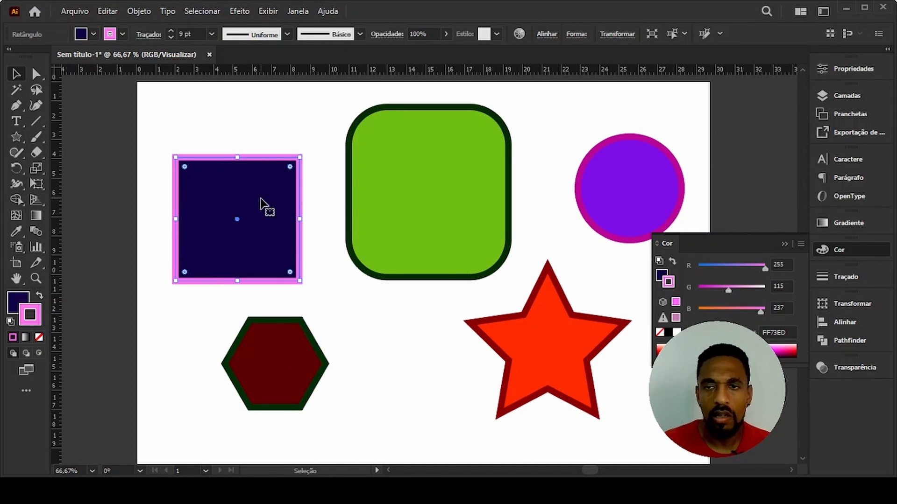
drag(249, 219, 257, 186)
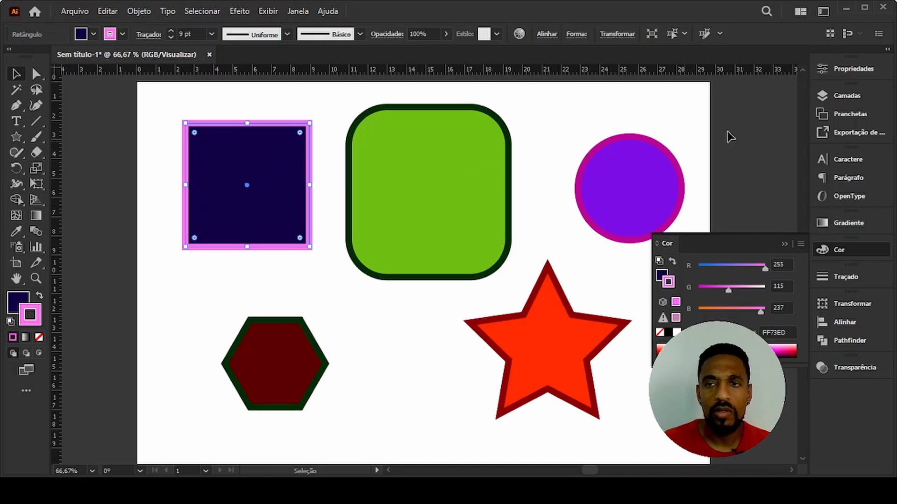
Set the dark blue square's width to 8 cm in its rectangle transform properties without linking the height.
click(835, 69)
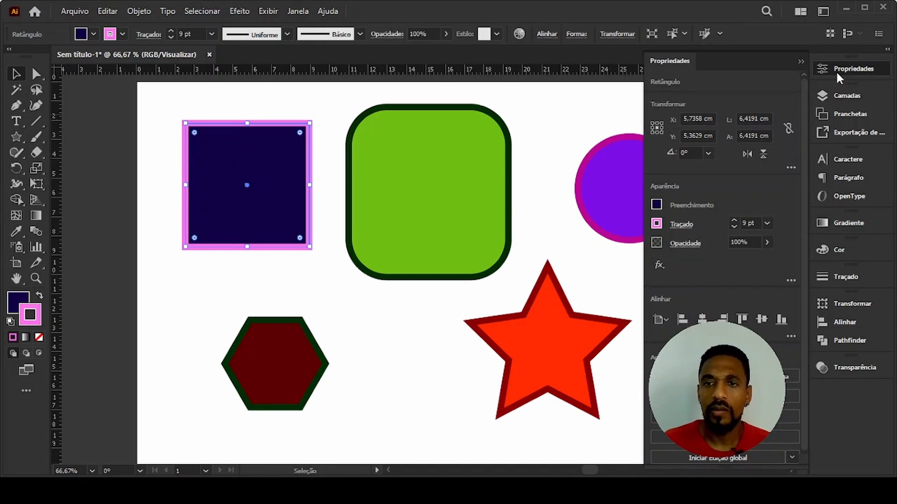
click(791, 167)
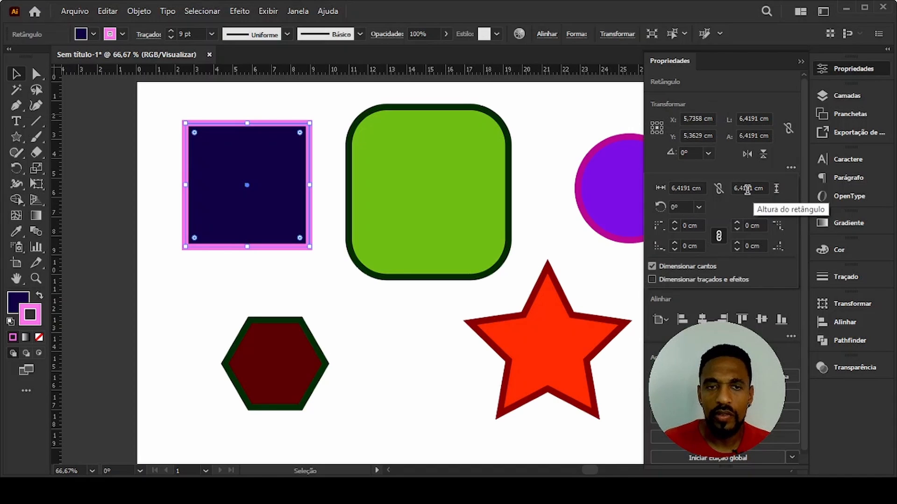
click(682, 188)
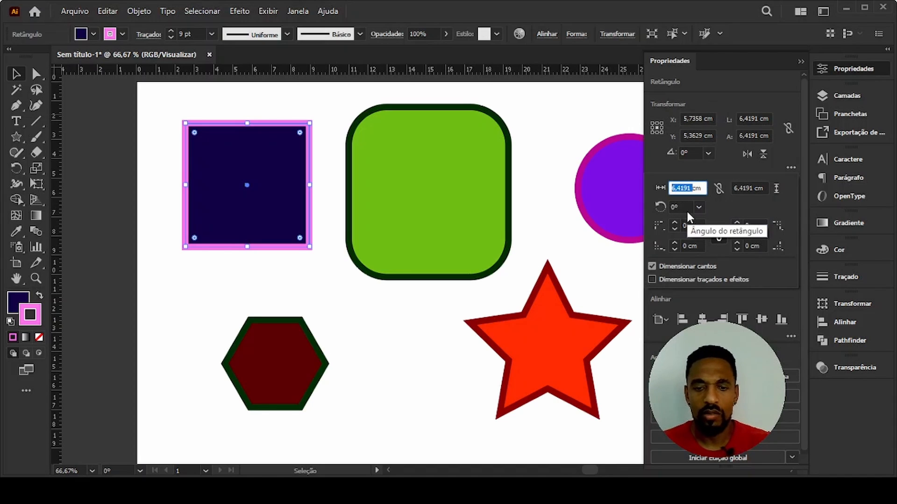
text(8)
key(Return)
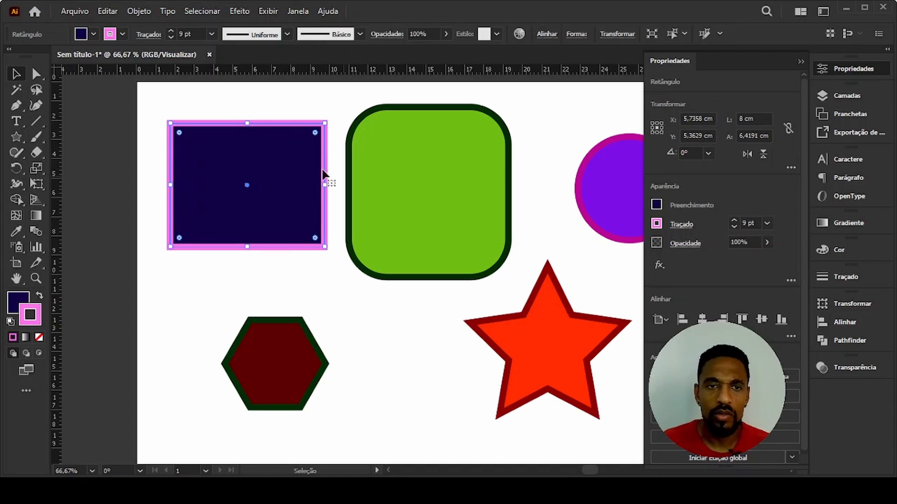
Rotate the dark blue rectangle to an angle of 15°.
click(790, 168)
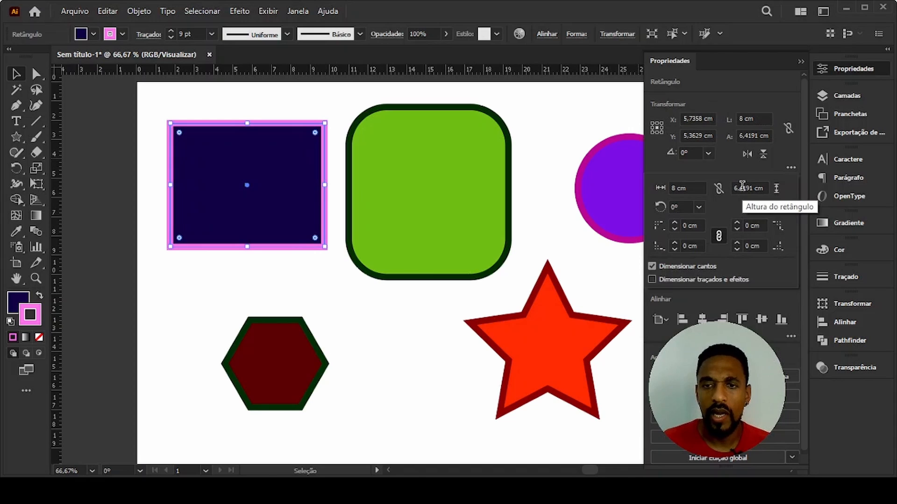
click(680, 207)
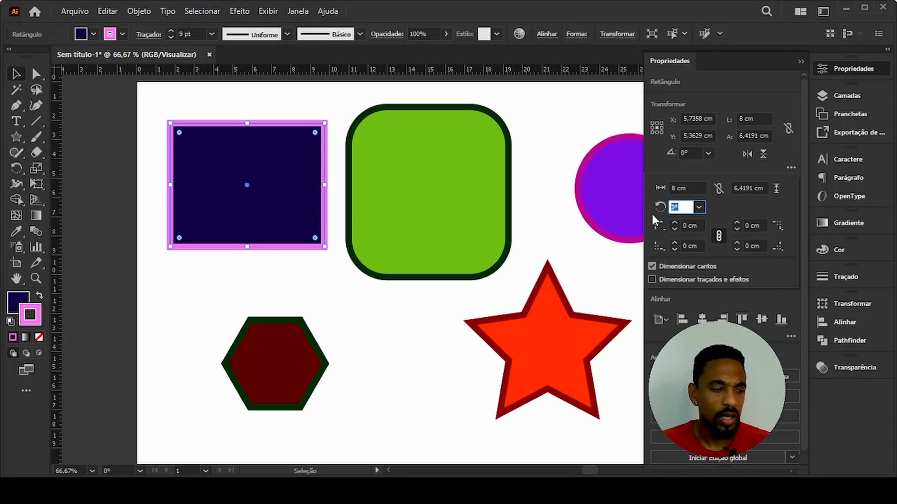
text(15)
key(Return)
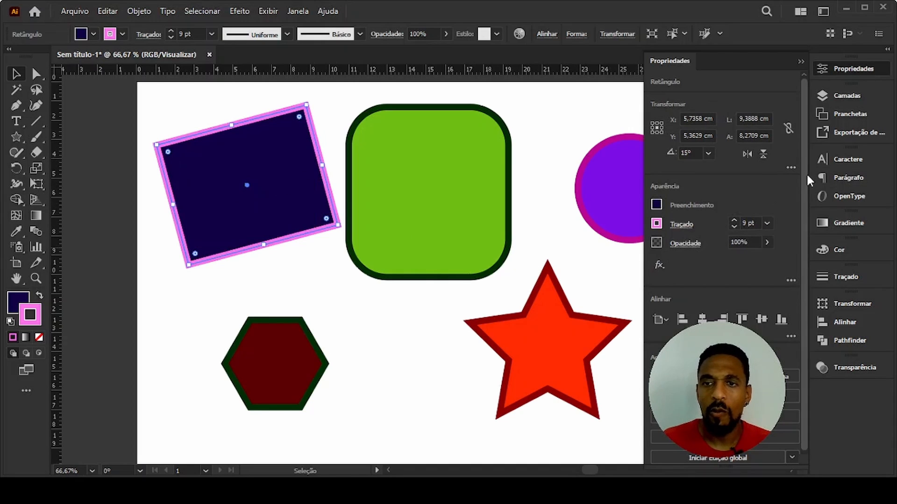
Round all four linked corners of the dark blue rectangle to a radius of 1.3 cm.
click(790, 168)
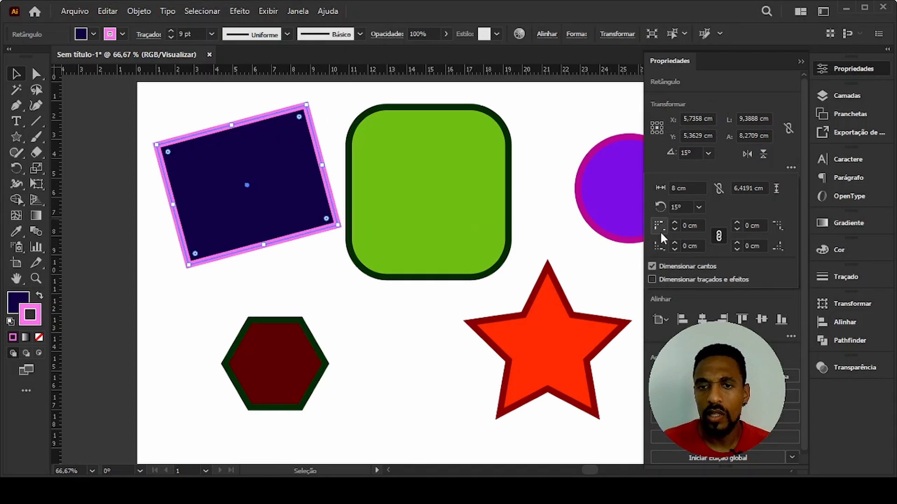
click(673, 222)
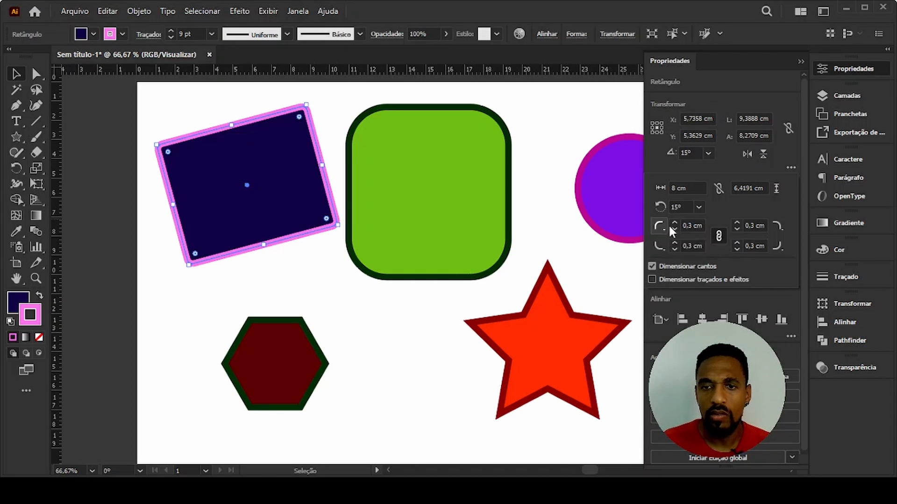
click(673, 223)
click(674, 223)
click(674, 224)
click(674, 224)
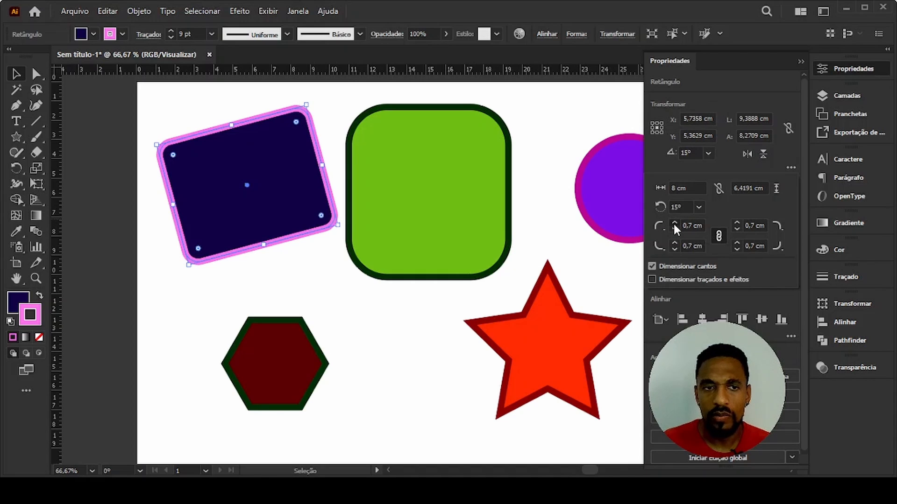
click(673, 223)
click(674, 223)
click(674, 223)
click(673, 223)
click(673, 223)
click(673, 223)
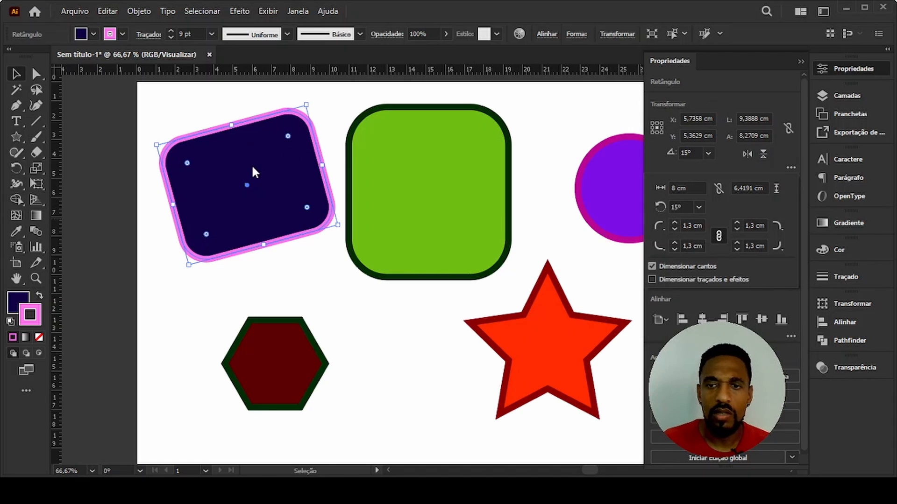
Change all four corners of the dark blue rectangle to the inverted round corner type.
click(660, 223)
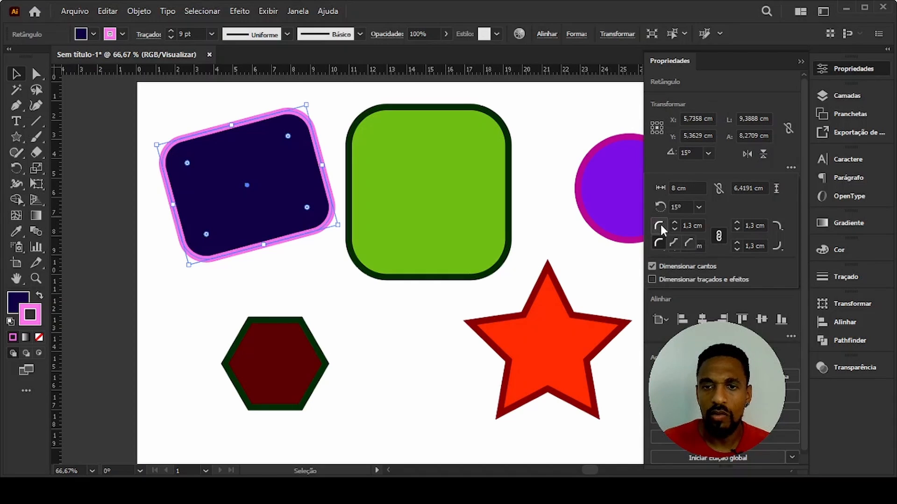
click(677, 243)
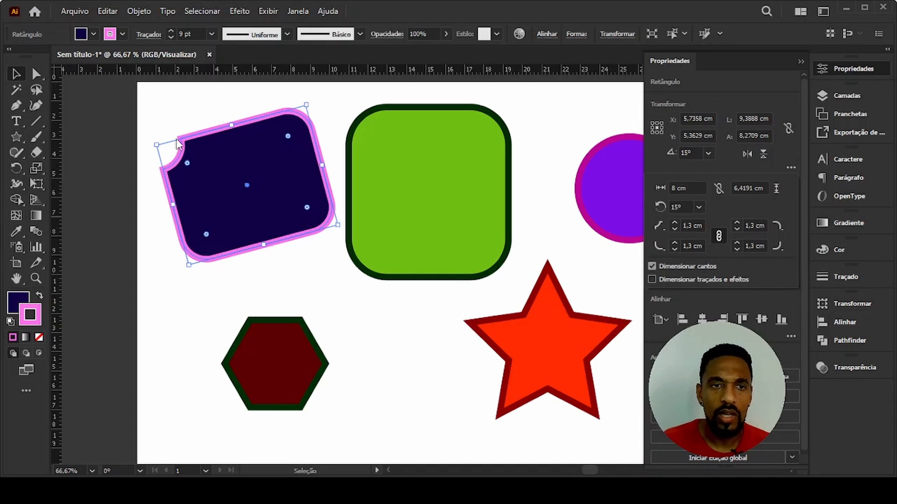
click(659, 246)
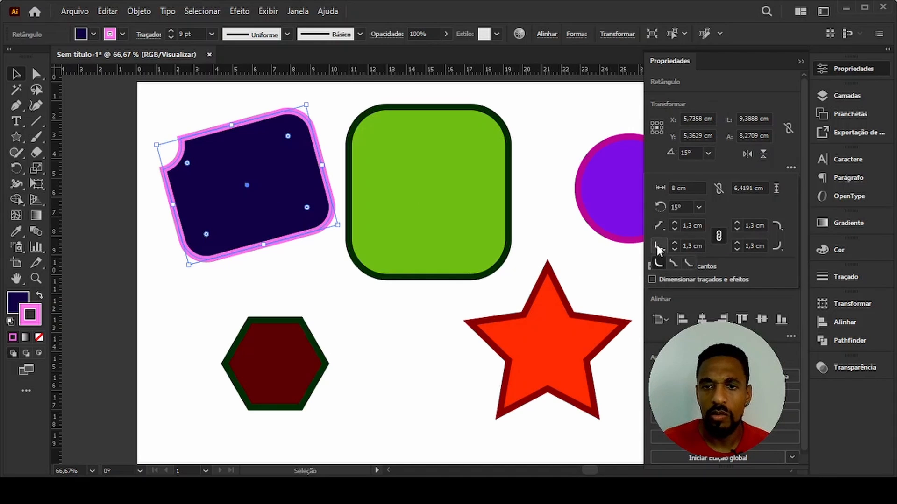
click(674, 263)
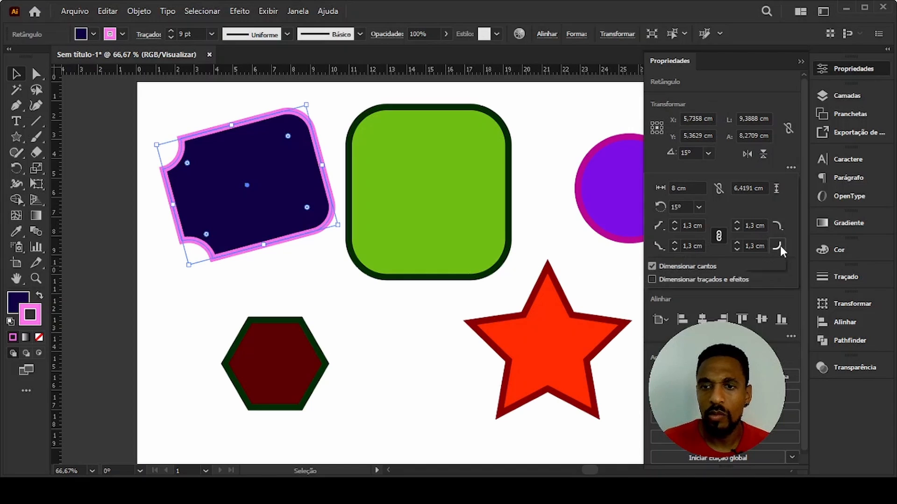
click(761, 264)
click(778, 226)
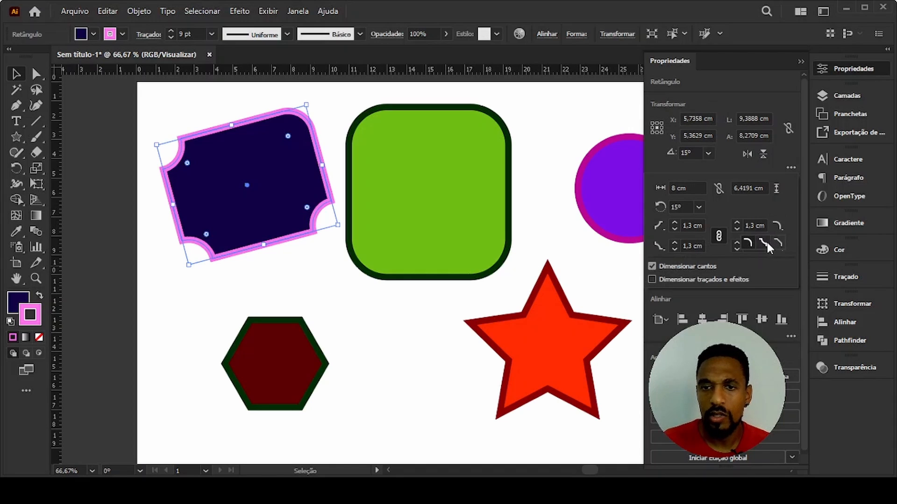
click(766, 243)
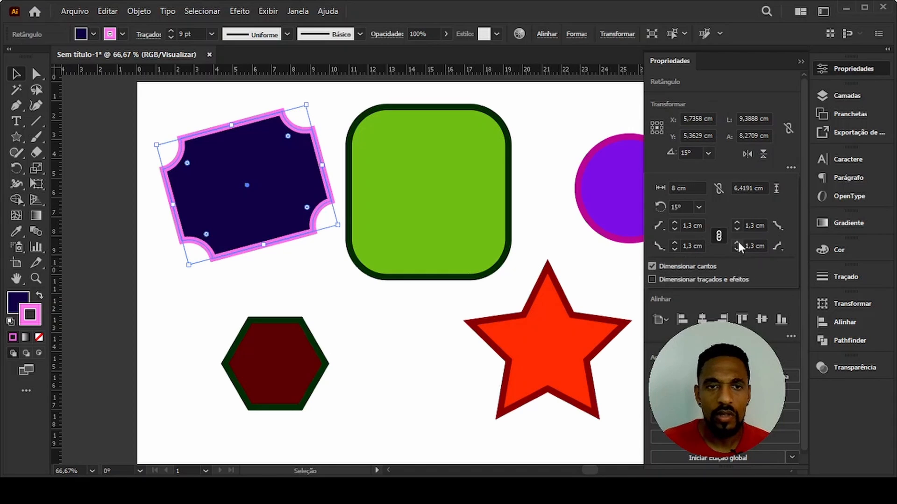
Try larger and smaller corner radii on the dark blue rectangle and set all four to 1.6 cm.
click(675, 222)
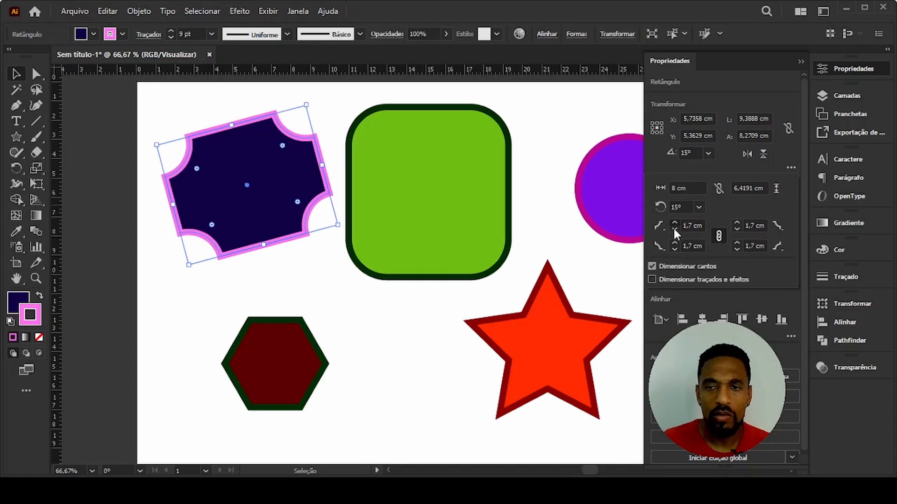
click(674, 223)
click(674, 228)
click(674, 229)
click(674, 228)
click(674, 229)
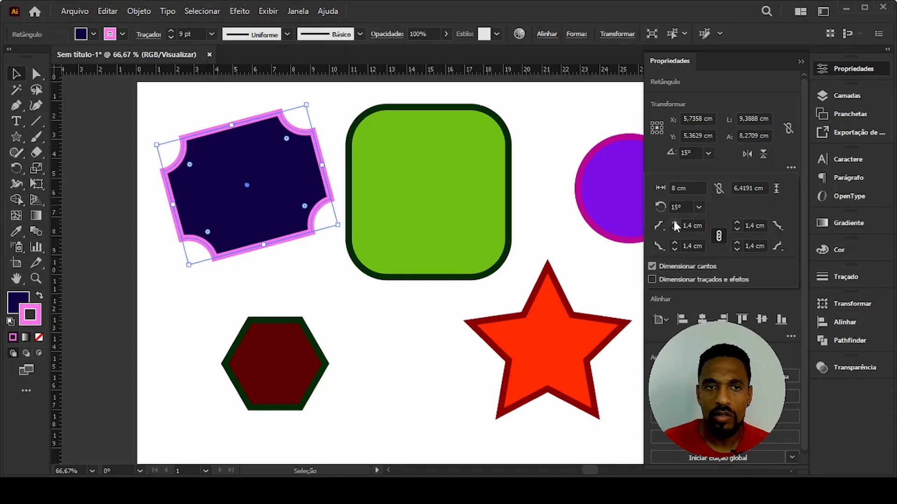
click(674, 223)
click(674, 222)
Change all four corners of the dark blue rectangle to the chamfer corner type.
click(659, 226)
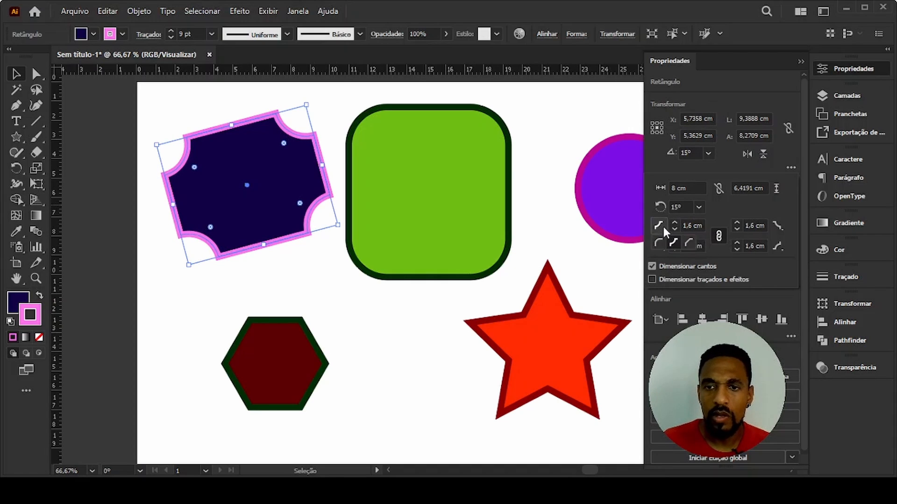
click(682, 240)
click(658, 246)
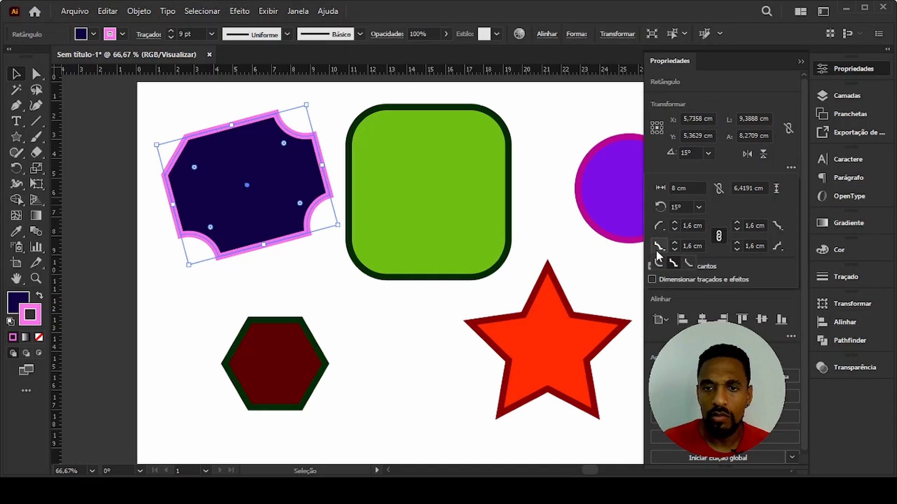
click(684, 262)
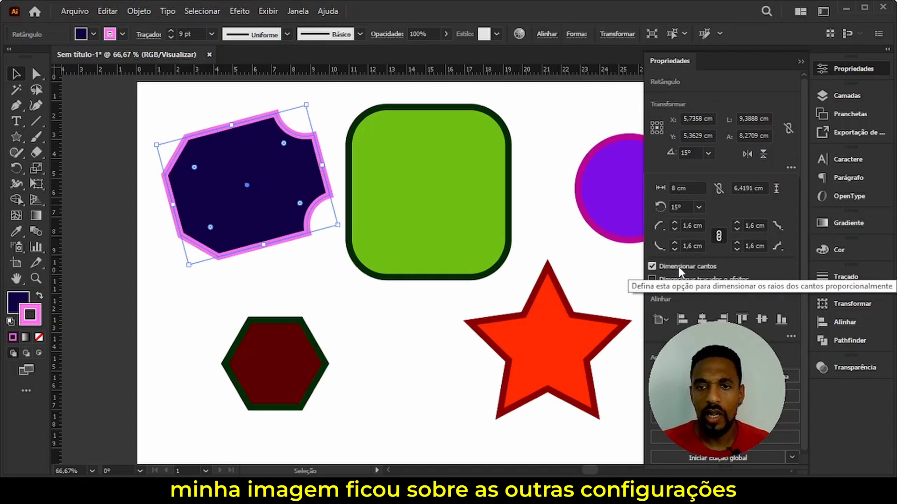
click(777, 227)
click(777, 243)
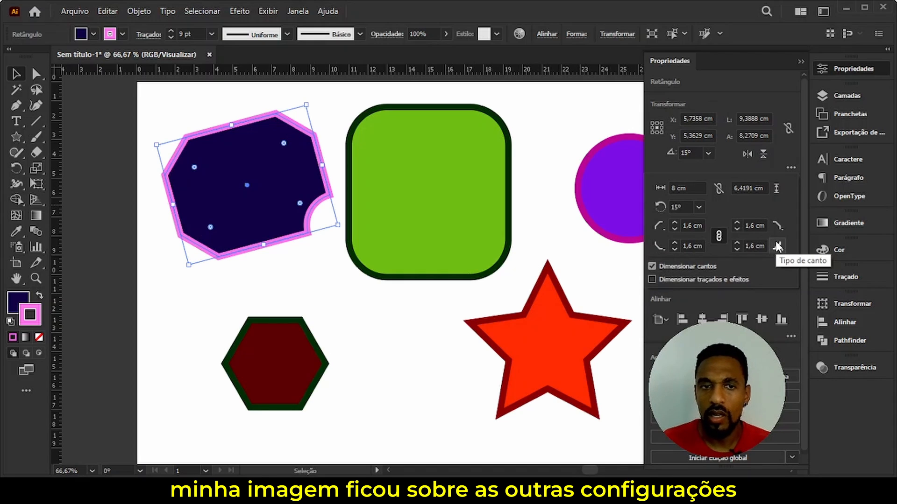
click(777, 246)
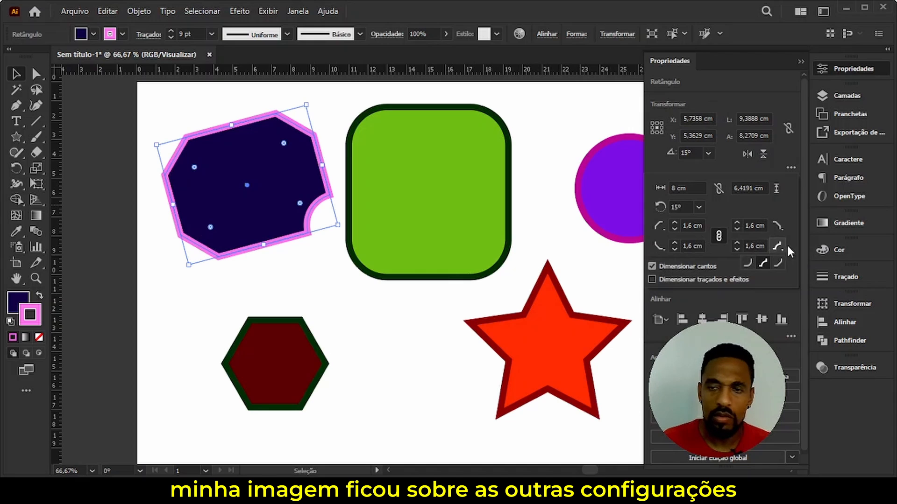
click(778, 262)
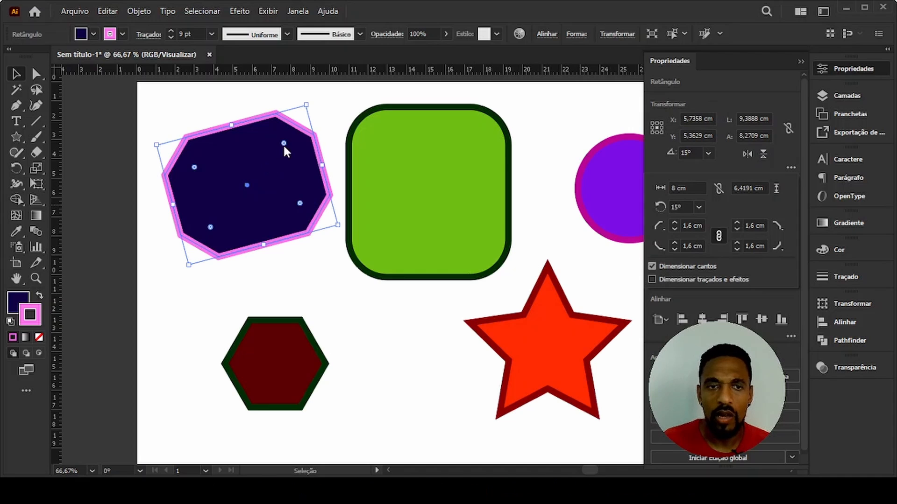
Change the dark blue rectangle's upper-left corner to inverted round and its lower-left corner to round.
click(659, 227)
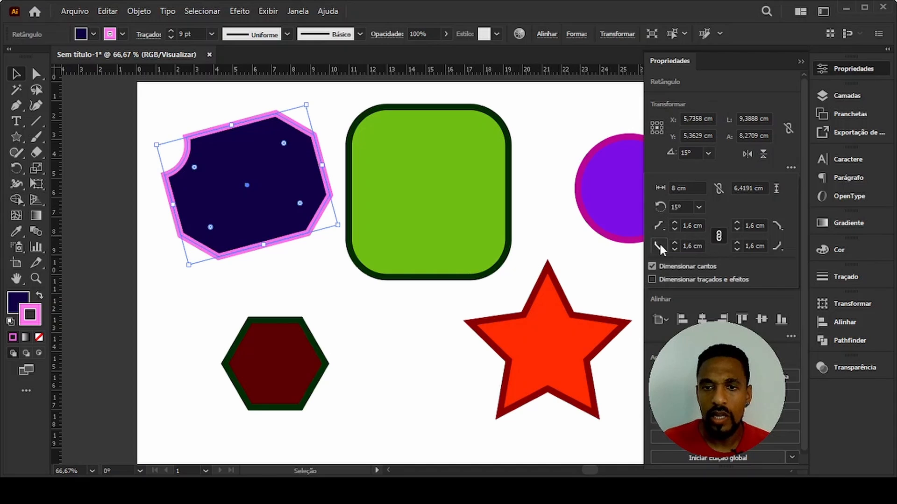
click(658, 246)
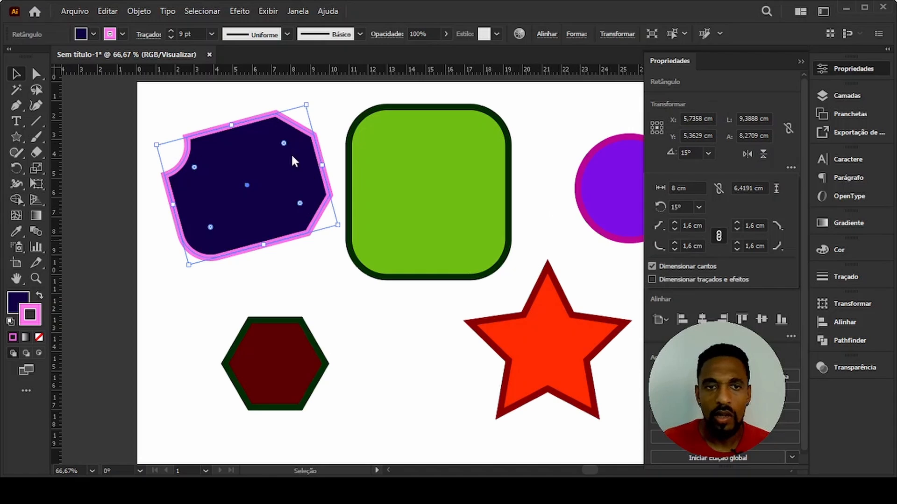
Set the dark blue rectangle's rotation to 0° and move it slightly up and to the left on the artboard.
click(675, 207)
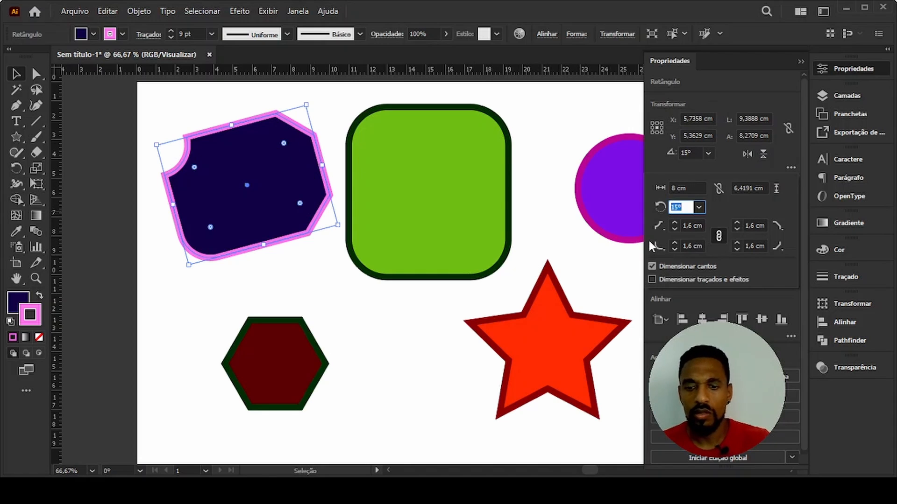
text(0)
key(Return)
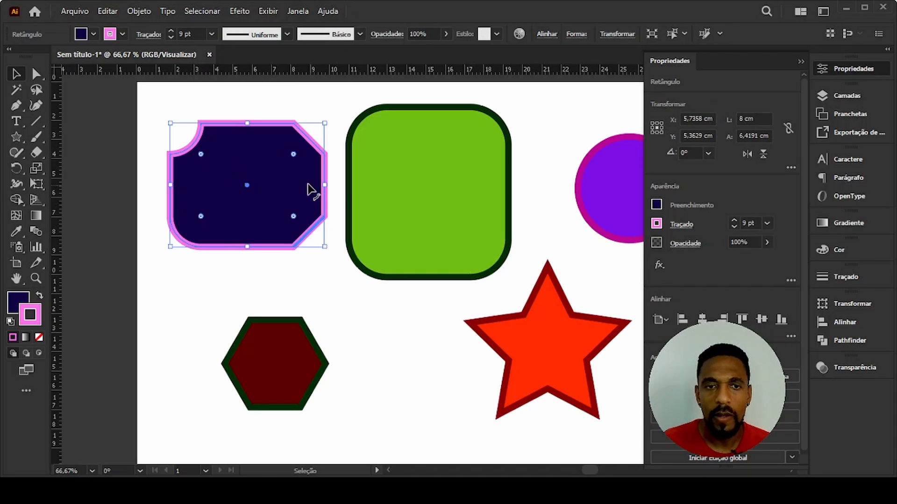
drag(291, 184, 275, 170)
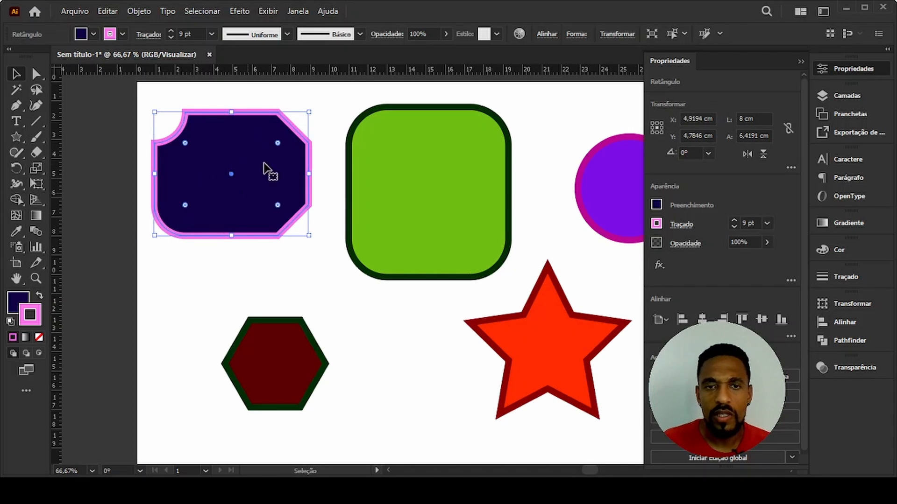
Examine the green rounded rectangle's size, rotation and corner properties in its expanded transform options.
click(411, 155)
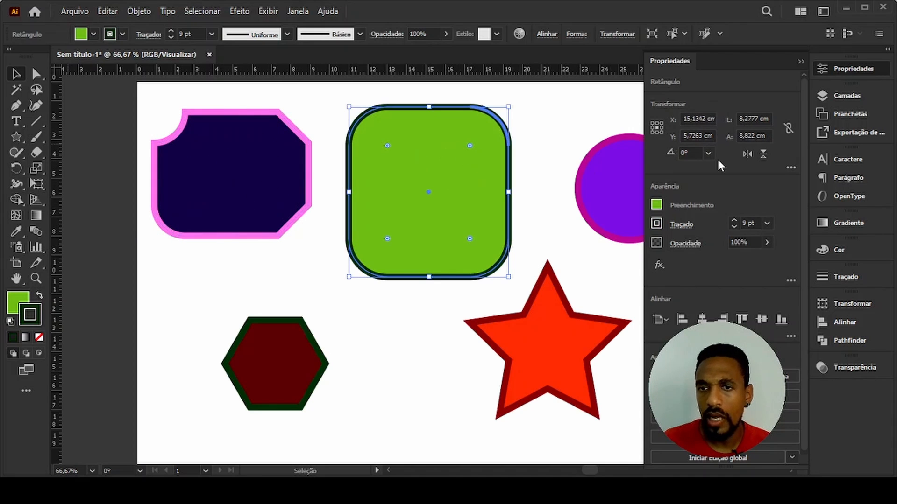
click(789, 169)
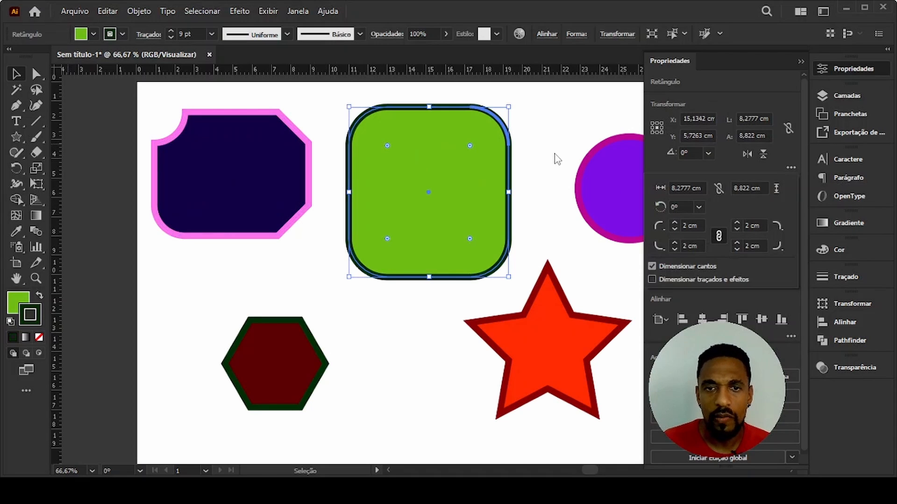
click(550, 180)
Set the purple circle's pie start angle to 120°.
drag(584, 191, 369, 173)
click(397, 182)
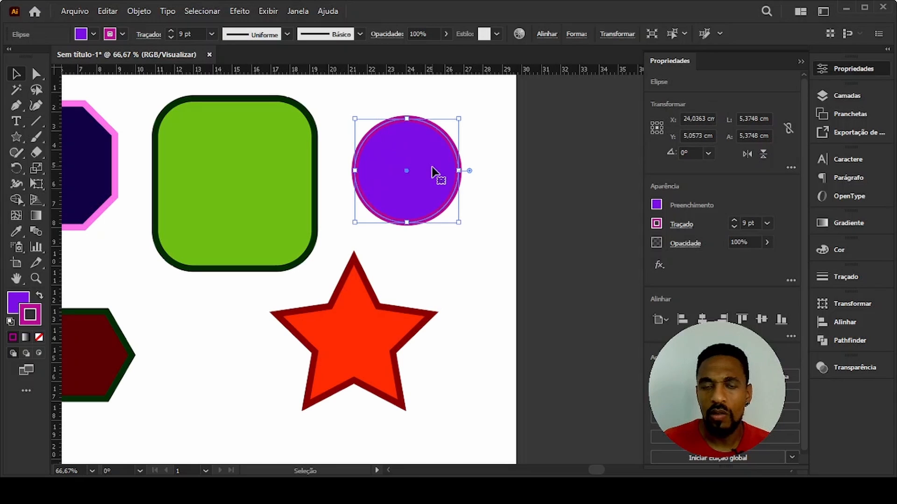
click(789, 167)
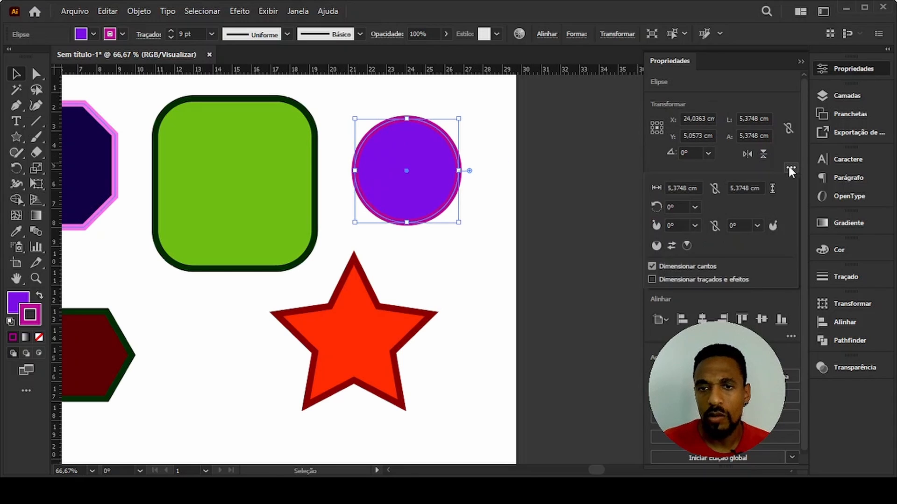
click(671, 225)
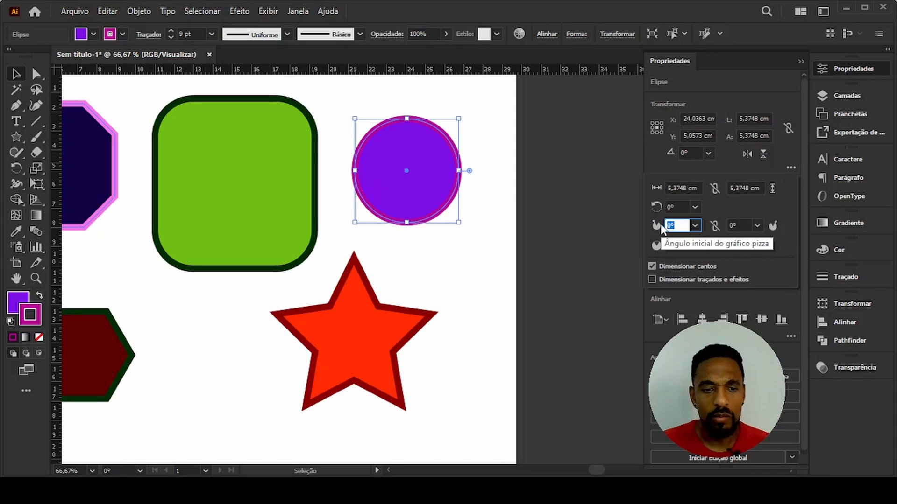
text(120)
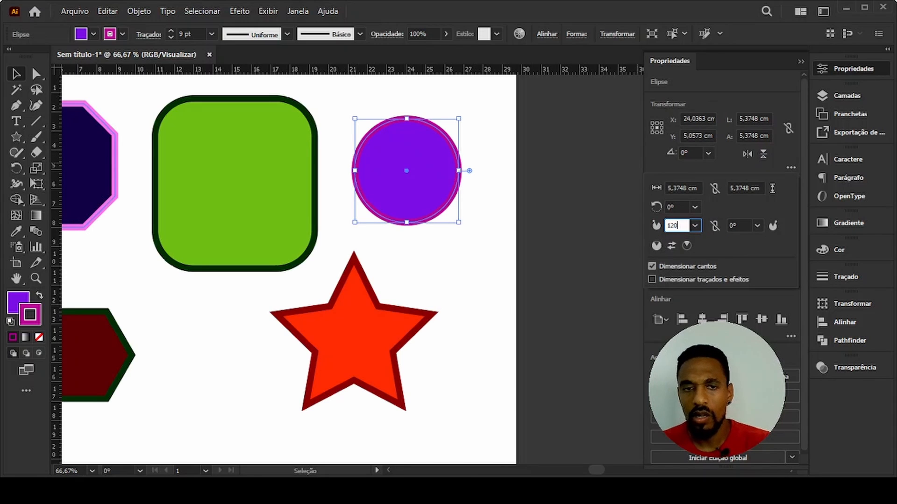
key(Return)
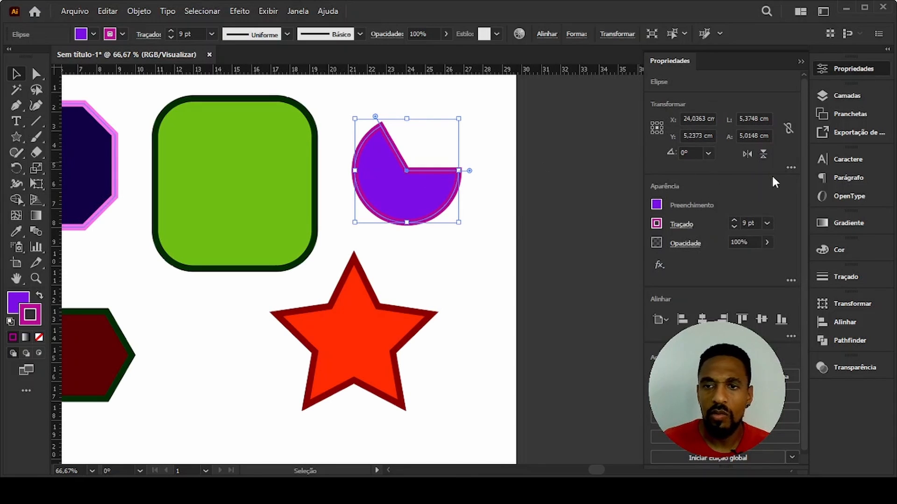
Set the purple pie shape's end angle to 10°.
click(790, 168)
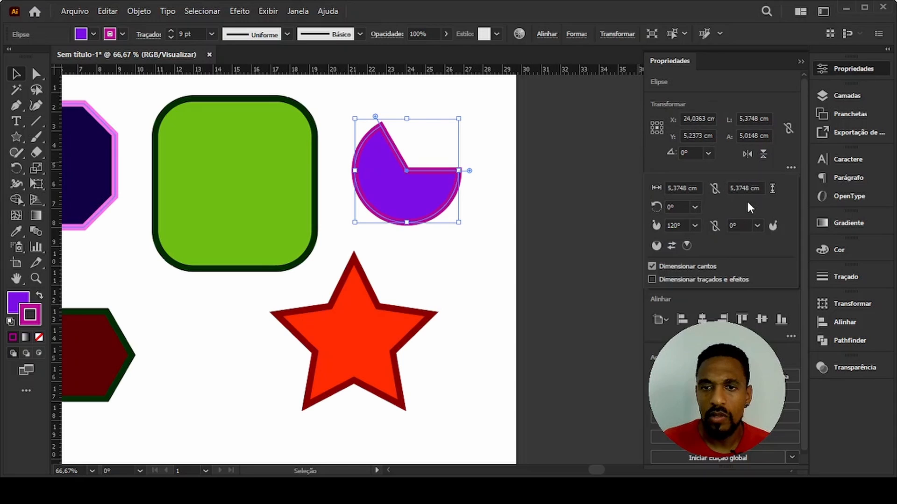
click(734, 224)
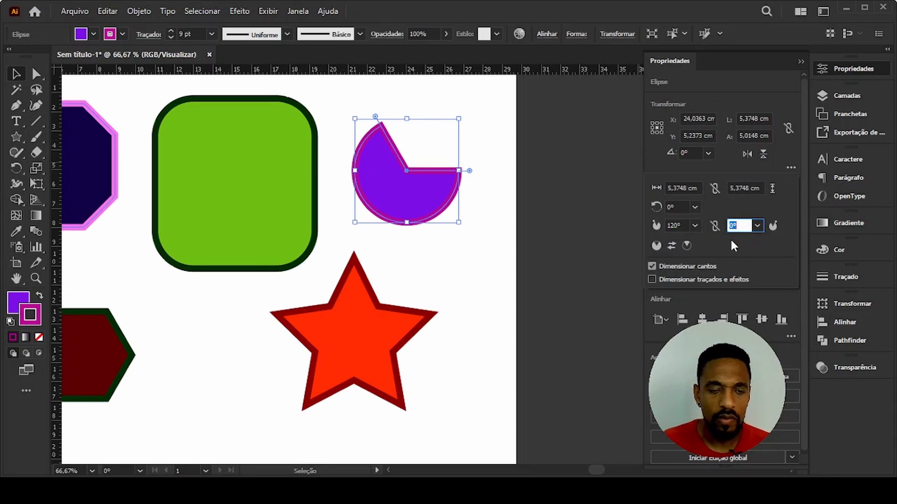
text(10)
key(Return)
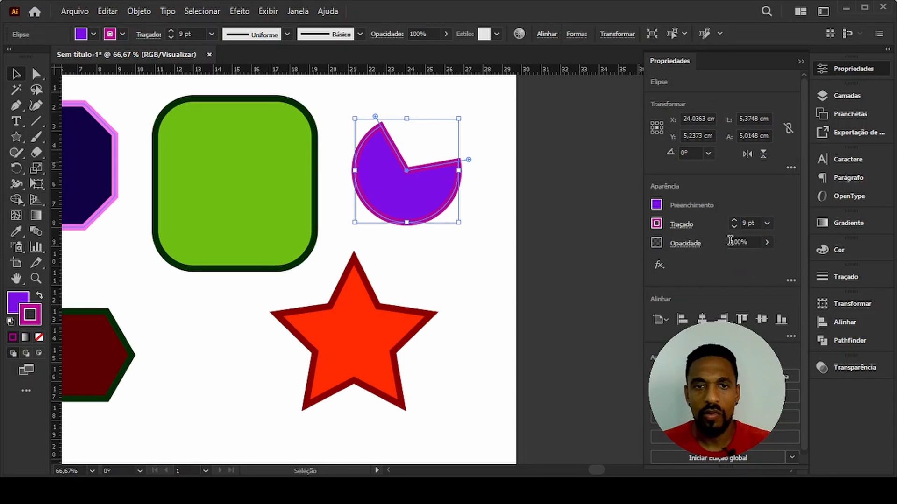
Rotate the purple pie shape by setting its ellipse angle to 30°.
click(791, 168)
click(677, 209)
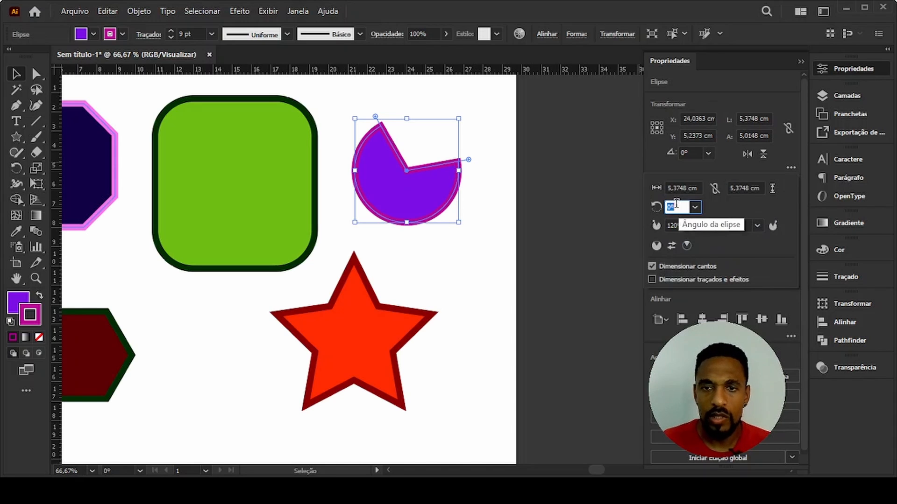
key(Return)
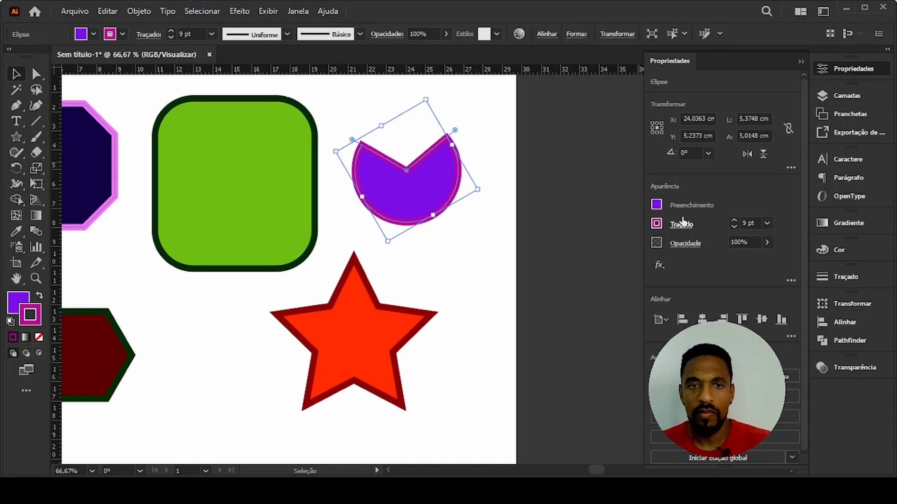
Invert the purple pie shape by swapping its start and end angles, then deselect it.
click(790, 168)
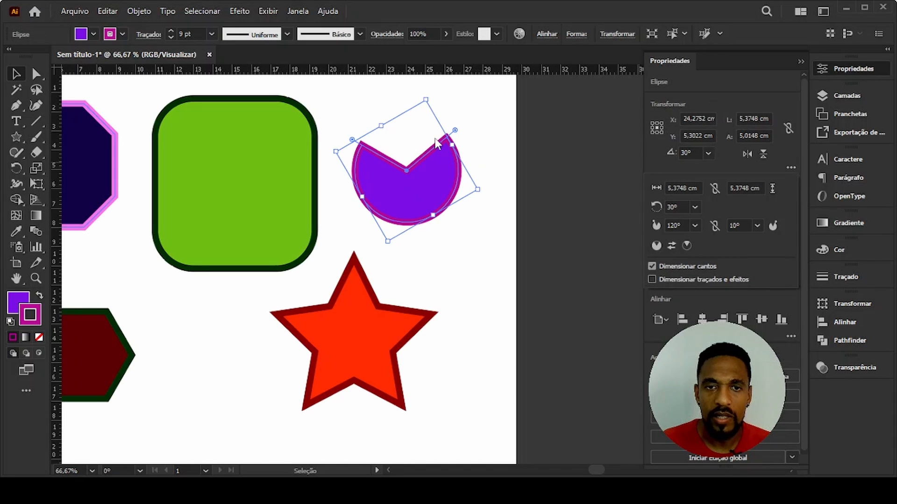
click(672, 246)
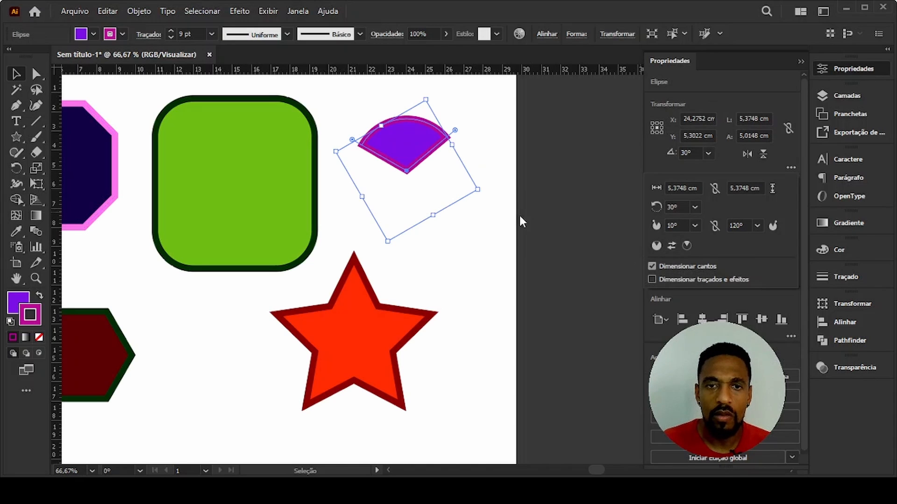
click(490, 259)
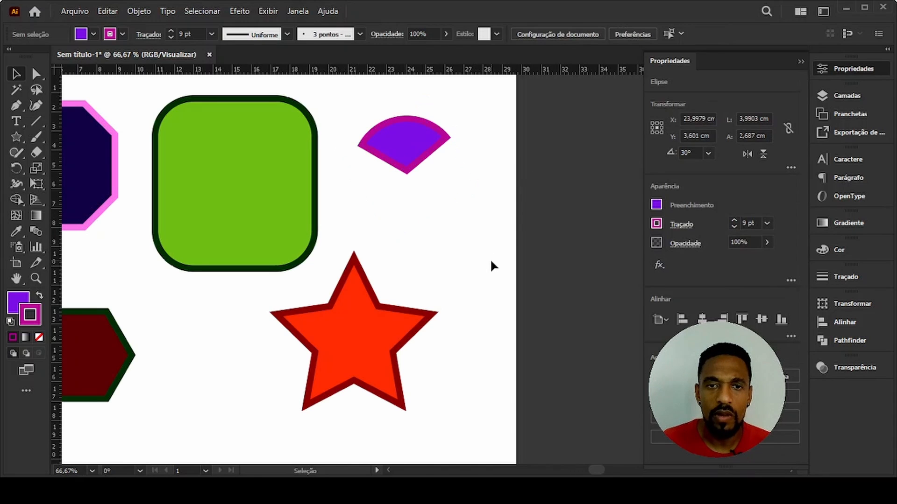
Scale the dark red hexagon up freehand to about 7.3 cm wide and 6.3 cm high.
scroll(340, 246, left, 3)
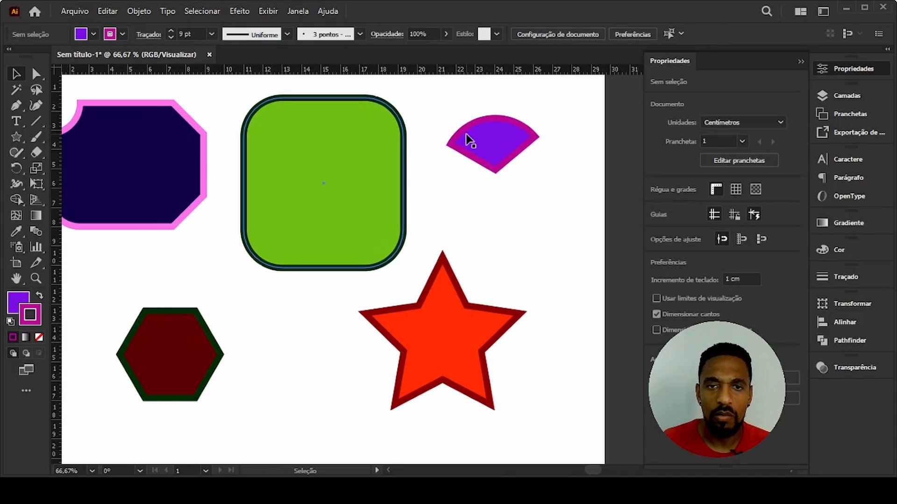
scroll(397, 257, down, 2)
scroll(397, 257, left, 3)
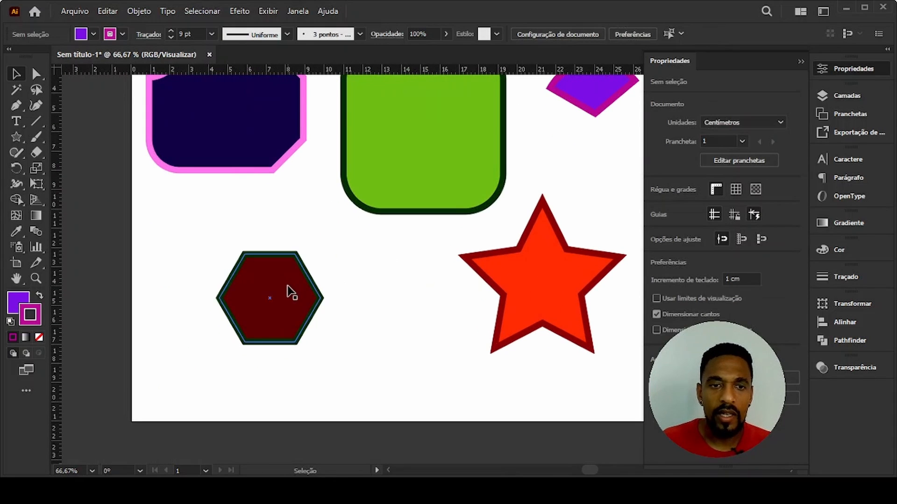
click(287, 289)
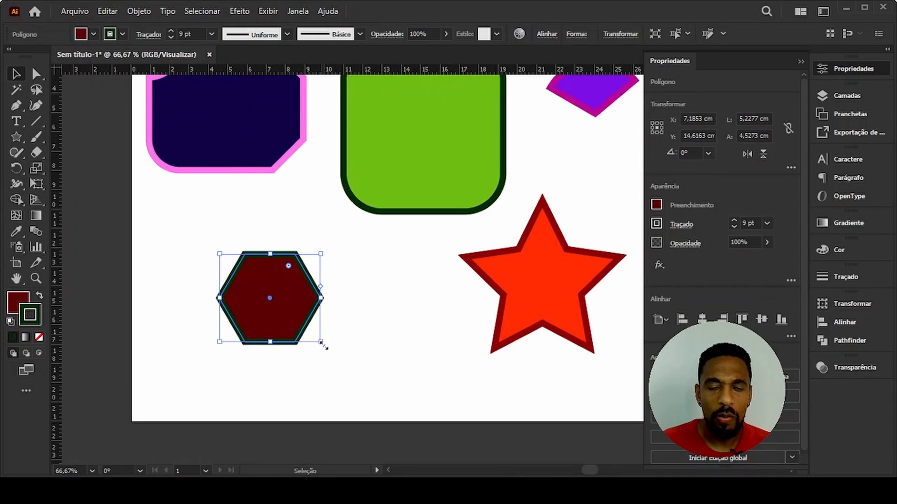
drag(321, 342, 360, 397)
drag(321, 340, 308, 310)
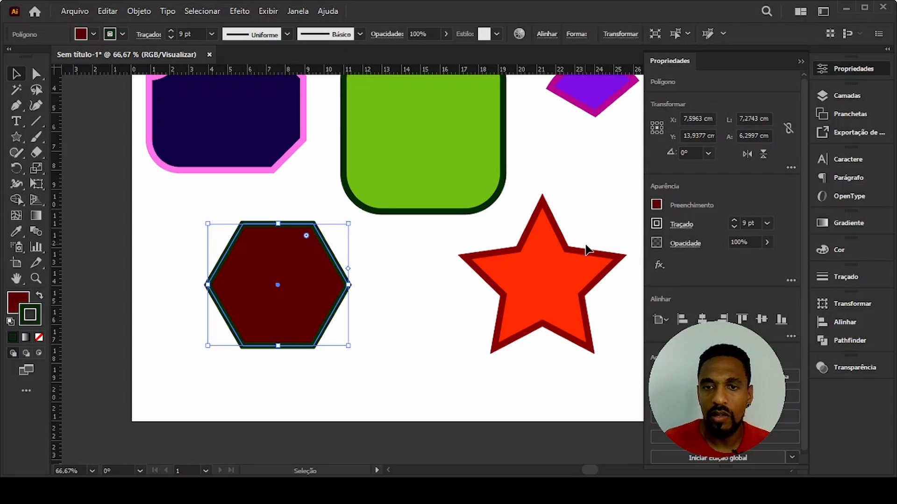
Set the dark red hexagon's side length to 5 cm.
click(790, 167)
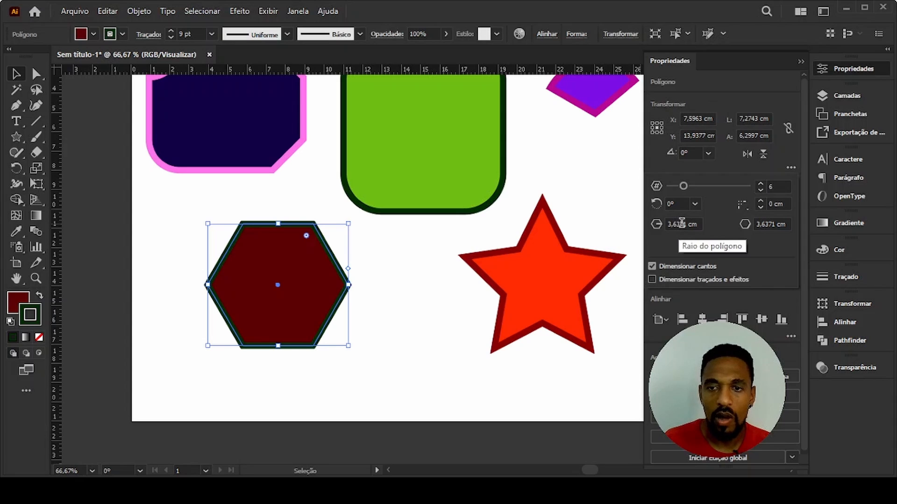
double_click(768, 222)
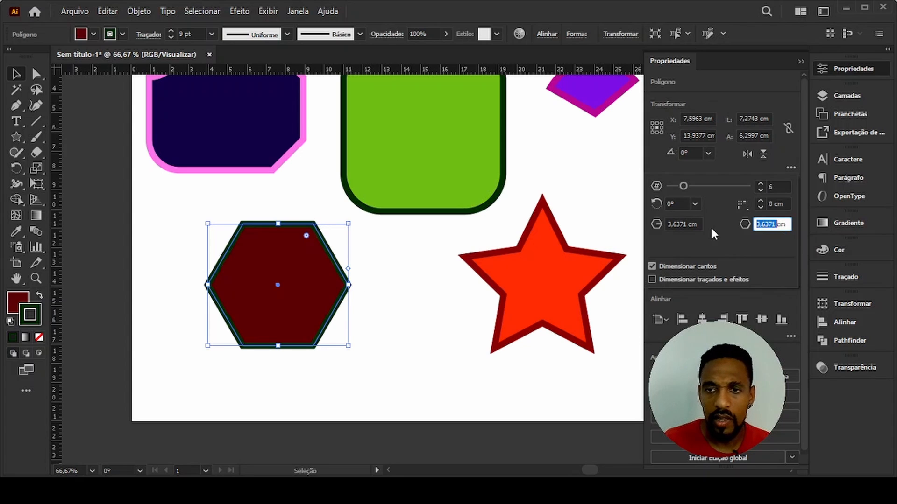
text(5)
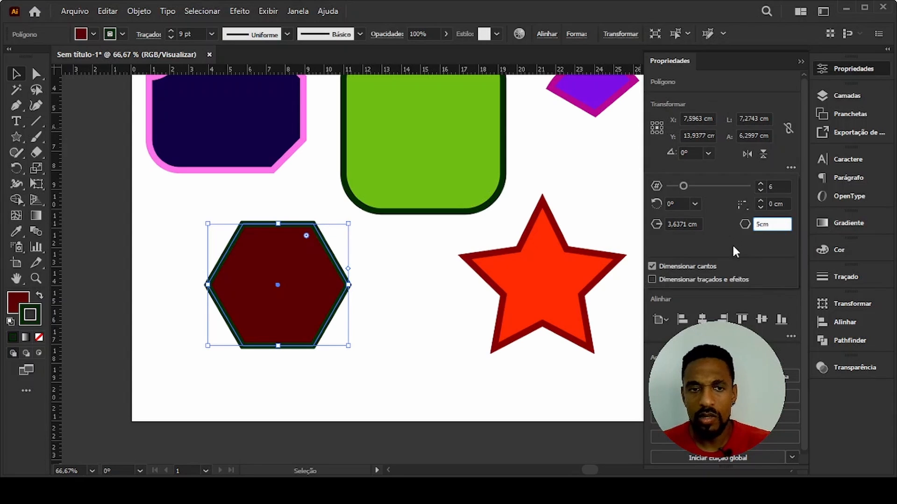
key(Return)
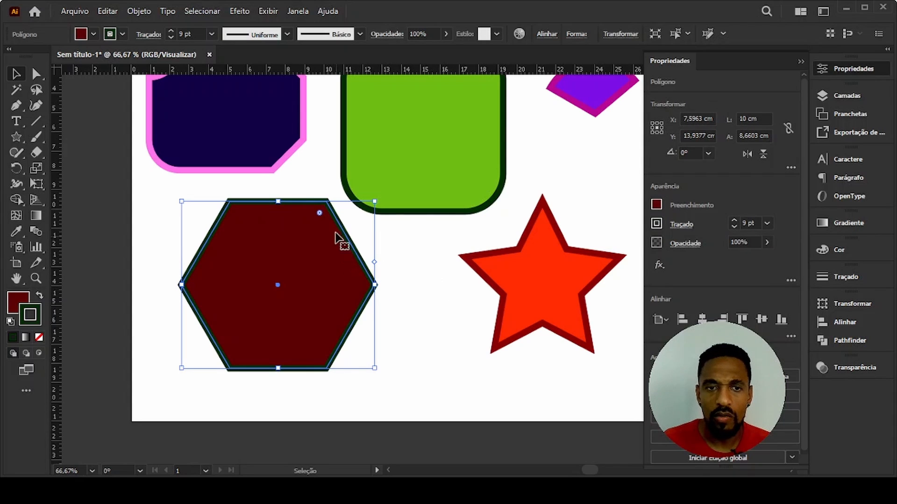
Set the dark red hexagon's polygon radius to 2.5 cm.
click(791, 167)
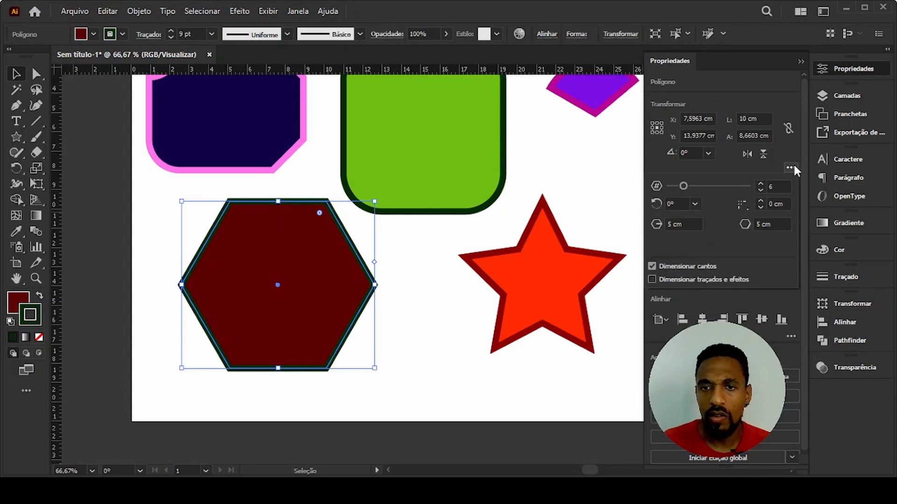
click(668, 225)
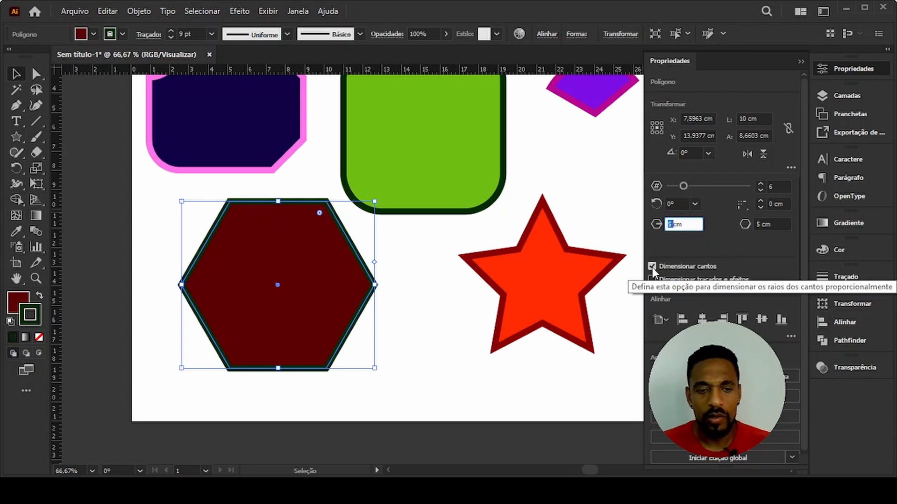
text(2)
text(,5)
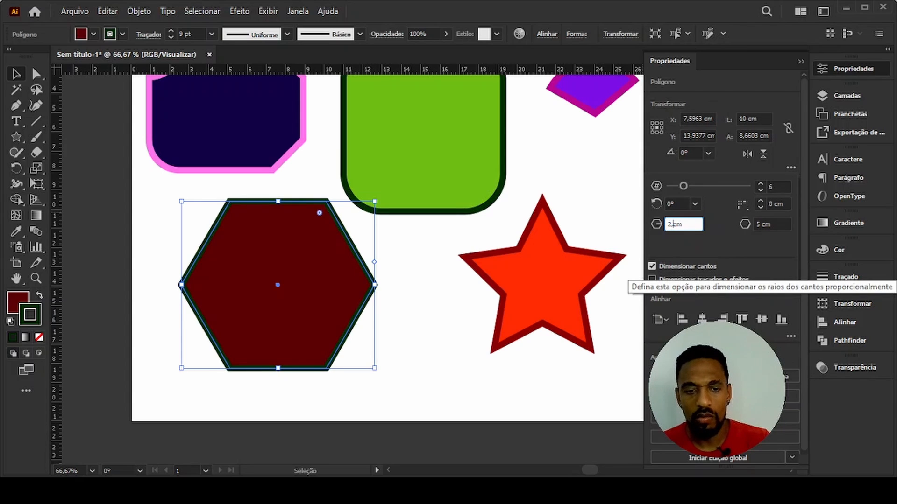
key(Return)
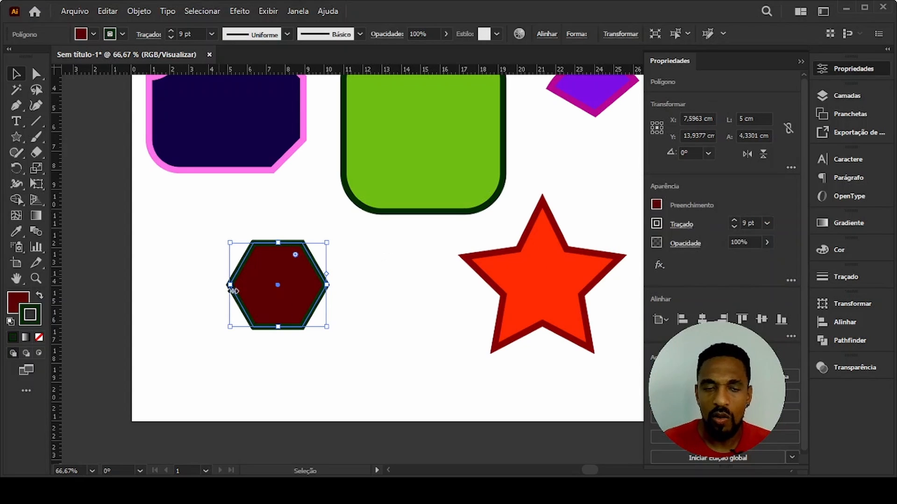
Increase the dark red polygon's side count to 8.
click(791, 167)
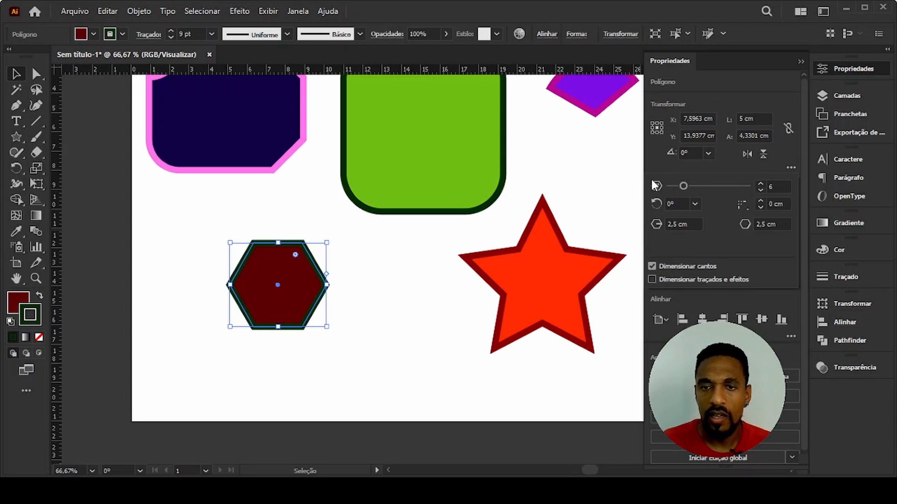
click(762, 183)
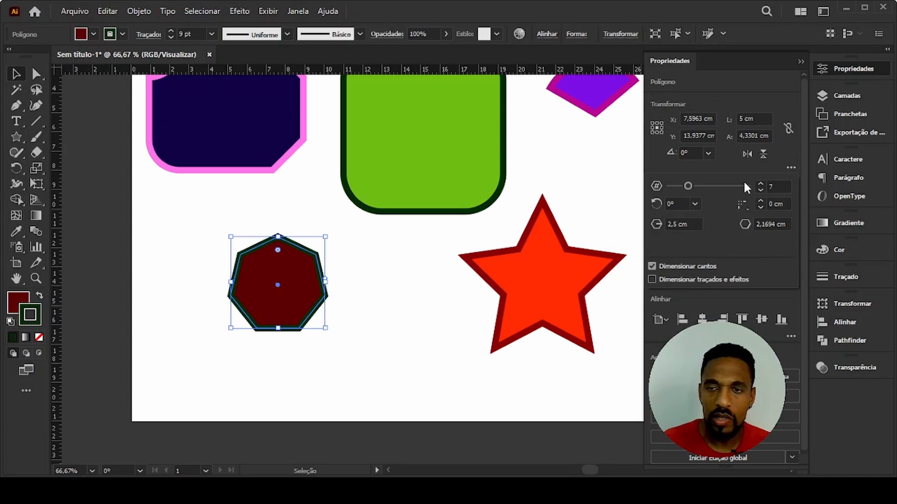
click(759, 184)
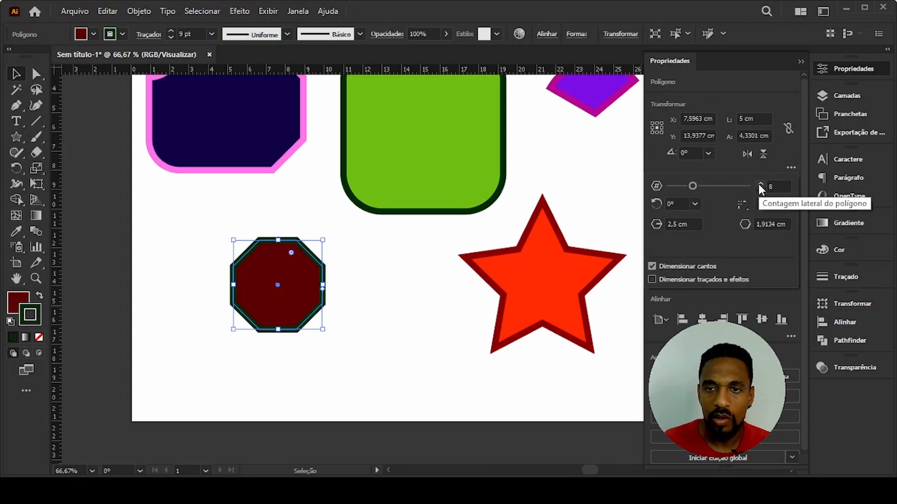
Increase the dark red polygon's side count to 38.
click(759, 183)
click(759, 183)
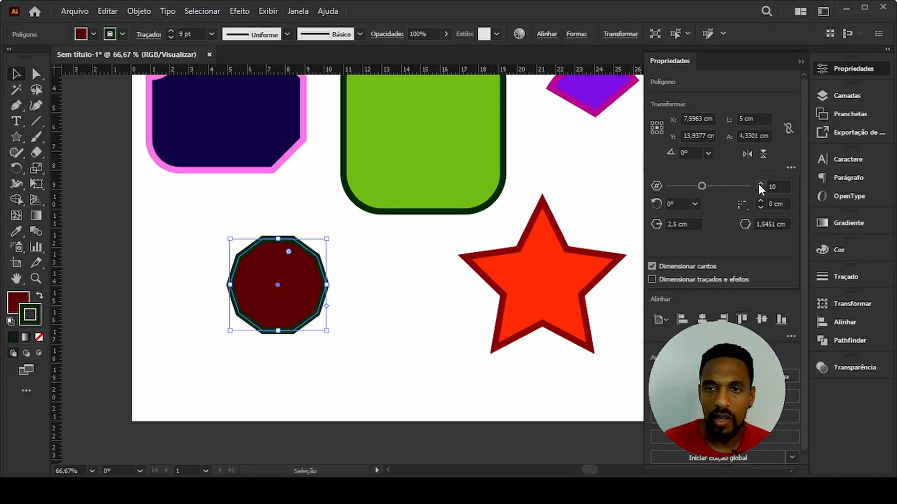
click(760, 184)
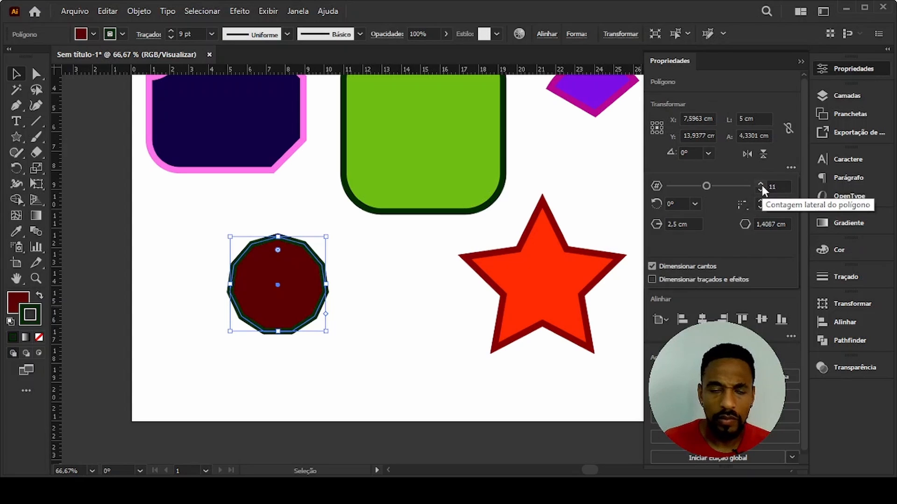
click(761, 184)
click(760, 184)
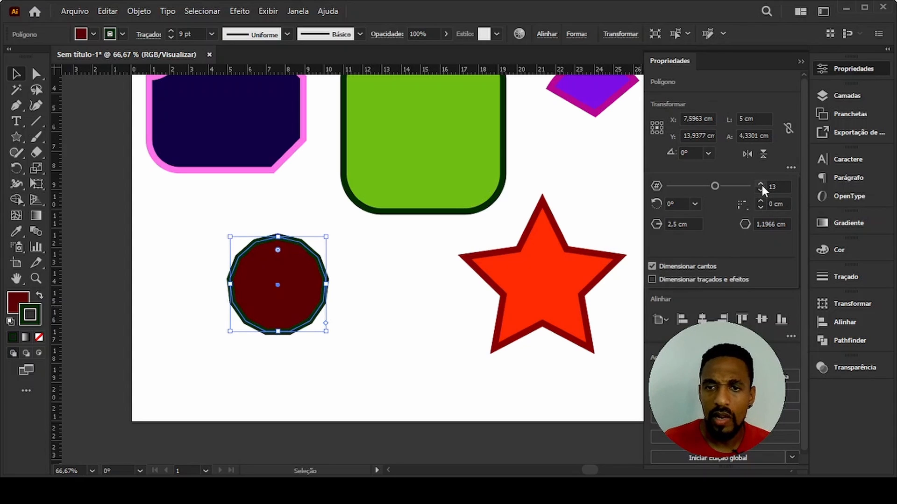
click(760, 184)
click(761, 185)
click(760, 184)
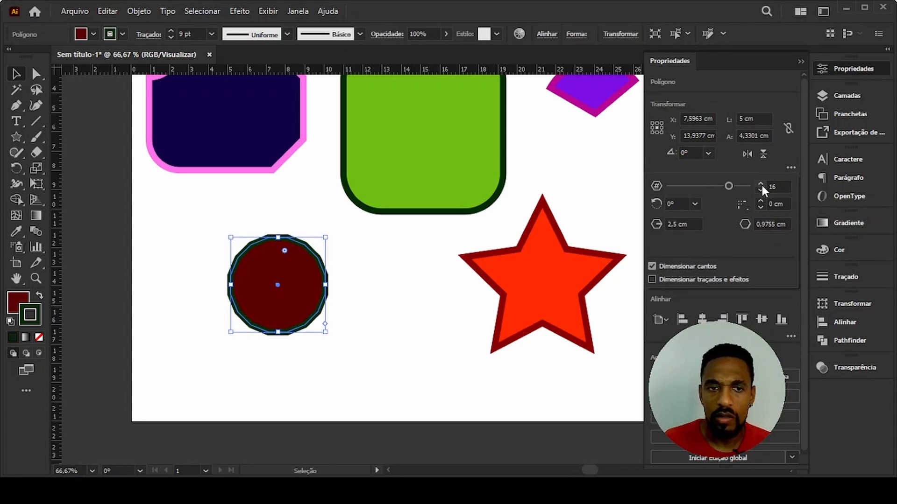
click(760, 184)
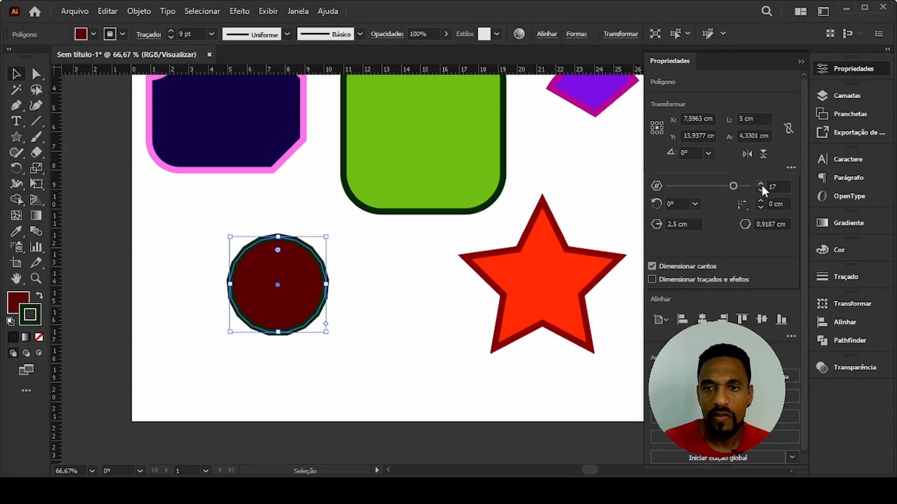
click(760, 184)
click(761, 184)
click(761, 185)
click(761, 185)
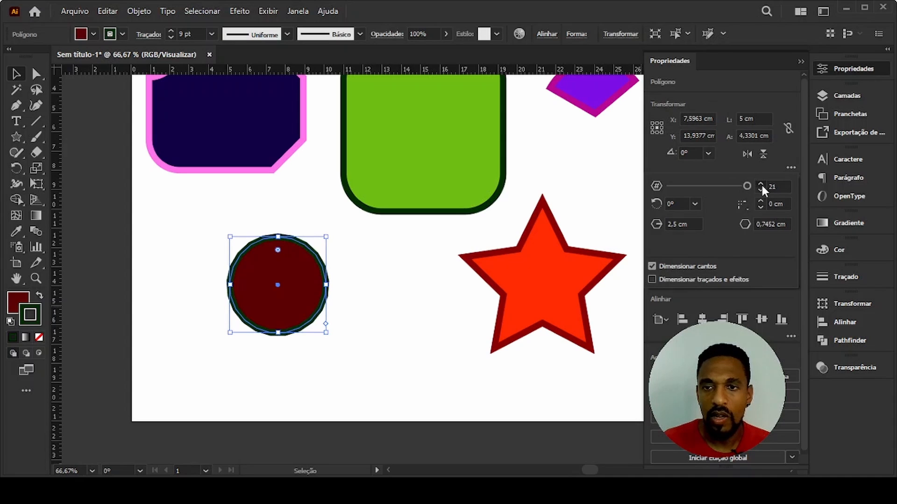
click(762, 186)
click(761, 185)
click(761, 186)
click(761, 186)
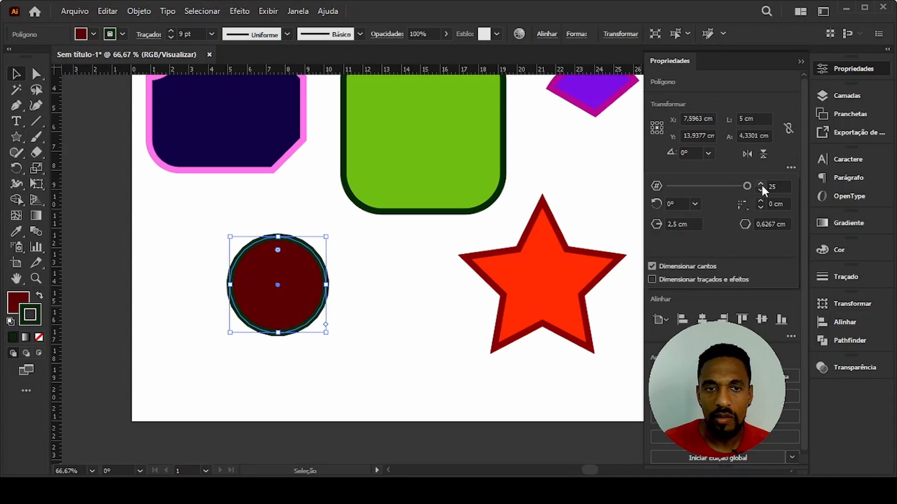
click(761, 185)
click(761, 186)
click(761, 185)
click(762, 186)
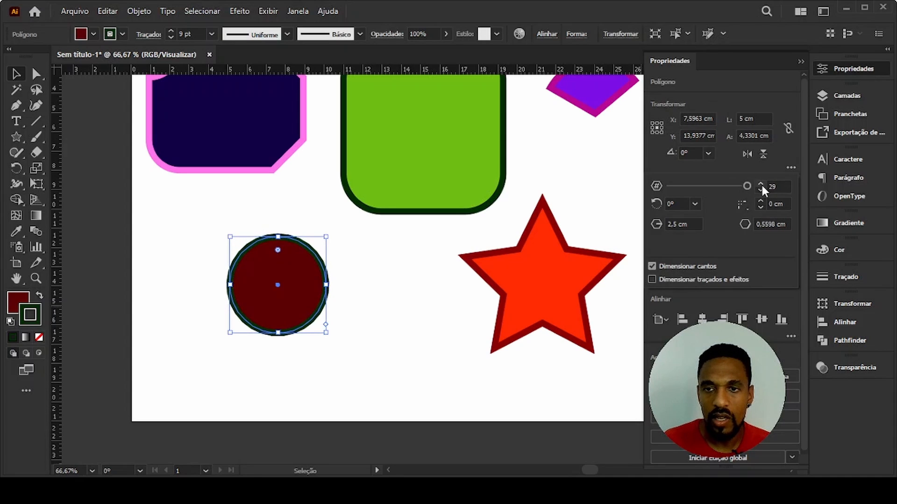
click(762, 186)
click(761, 186)
click(761, 185)
click(761, 185)
click(761, 186)
click(762, 186)
click(761, 185)
click(761, 185)
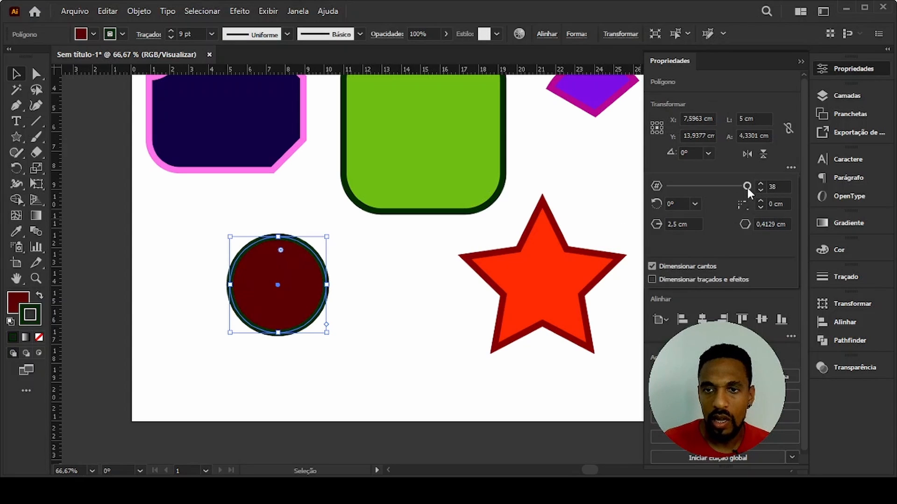
Reduce the dark red polygon's side count to 7 and close its shape options.
drag(746, 186, 688, 195)
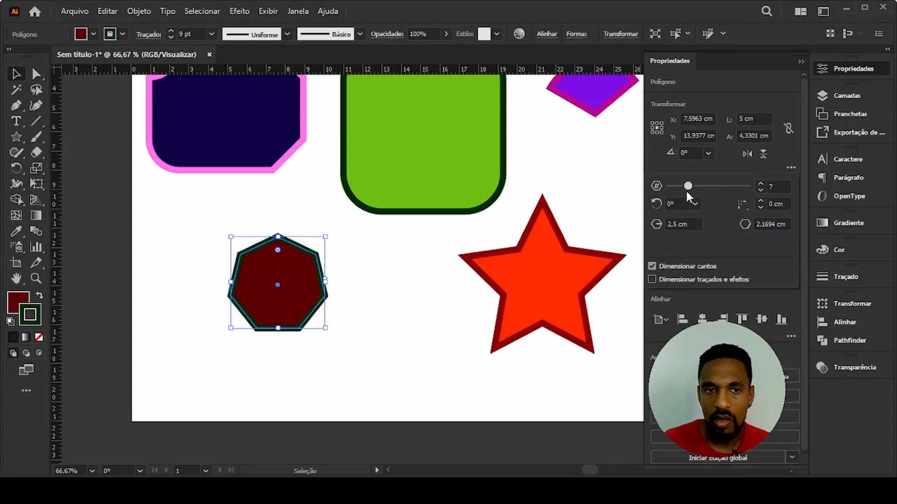
click(402, 283)
Select the red star and examine its additional transform options and their extra commands.
drag(354, 306, 258, 314)
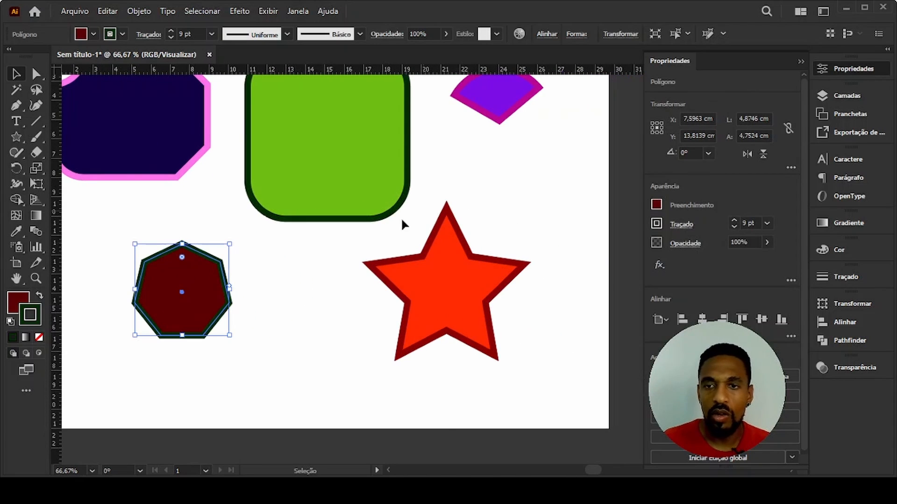
drag(524, 302, 433, 326)
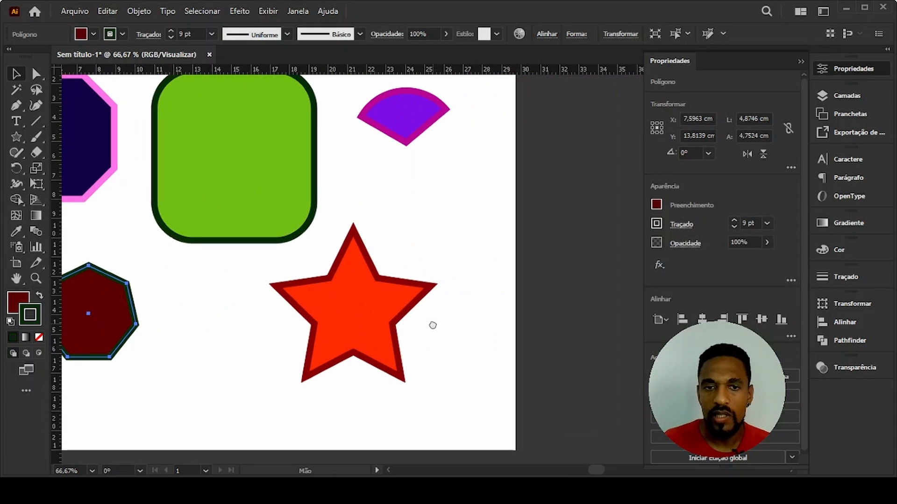
click(426, 294)
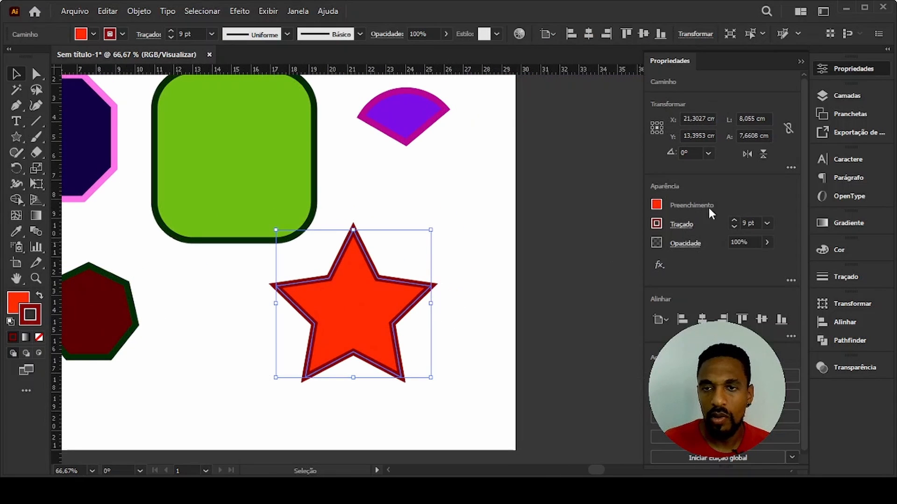
click(791, 169)
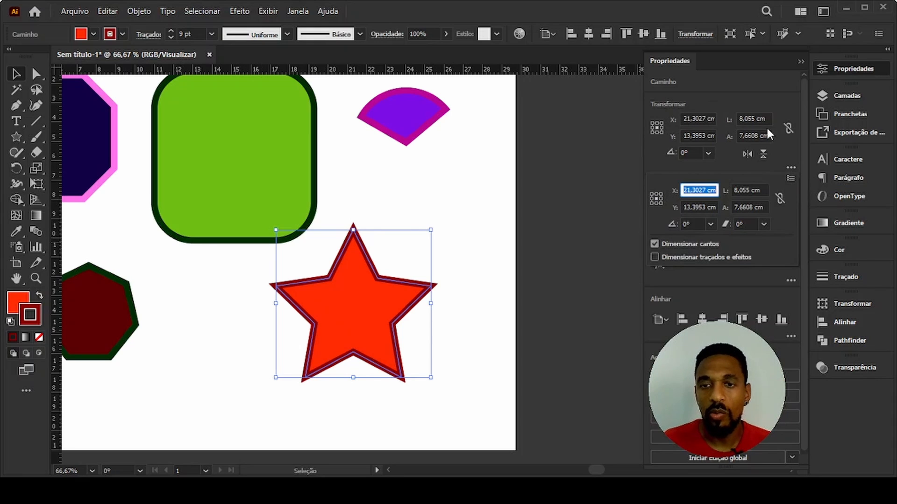
click(790, 177)
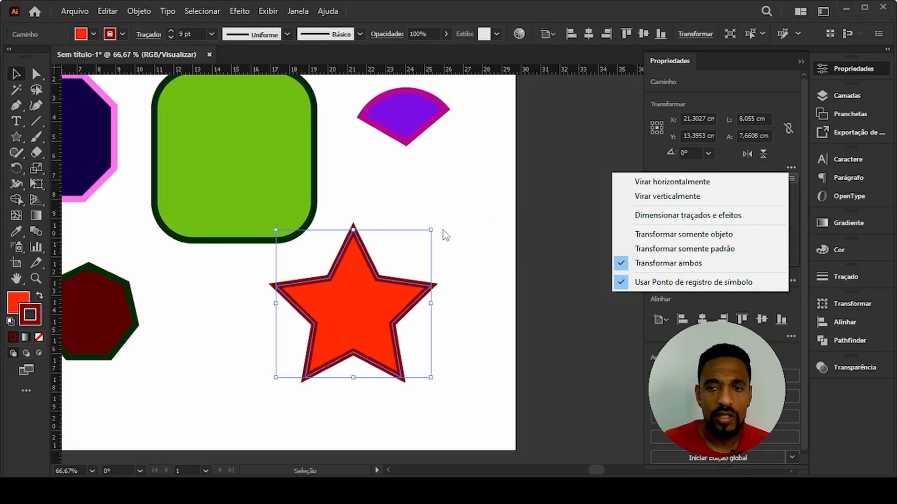
click(489, 234)
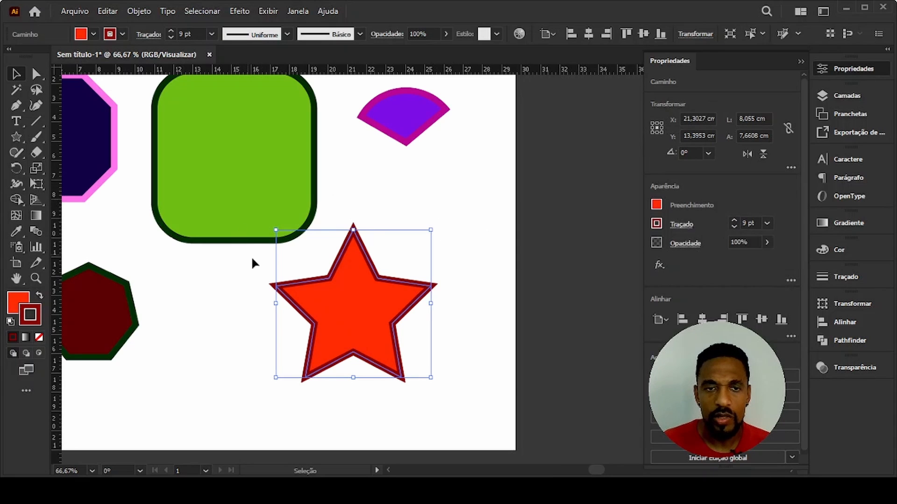
Move the red star closer to the dark red heptagon, to about X 15.6 cm, Y 14.8 cm.
scroll(316, 248, left, 5)
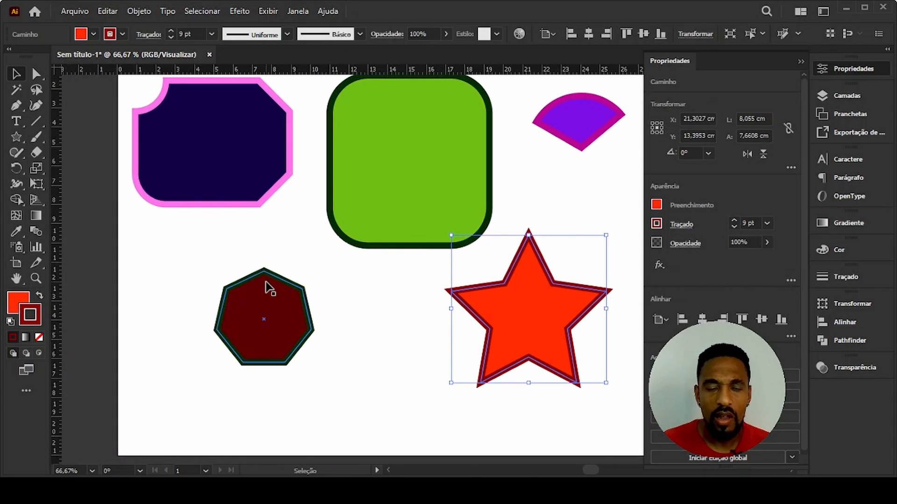
drag(542, 301, 433, 323)
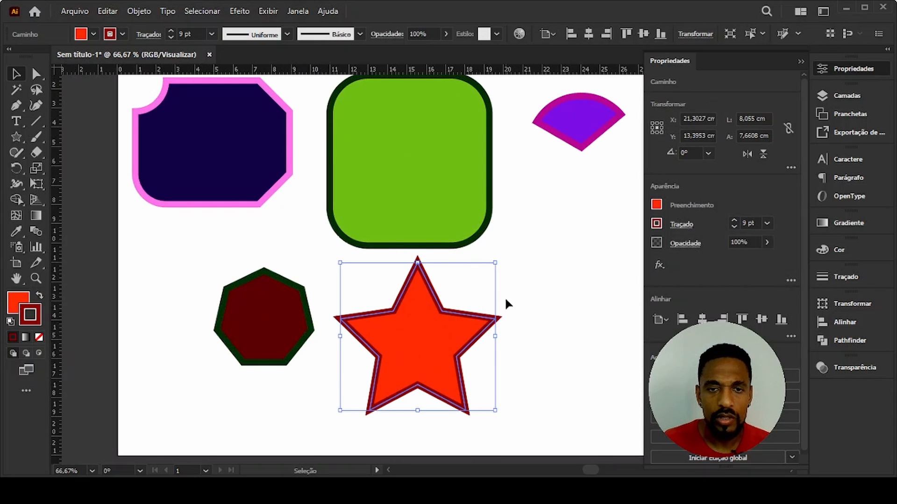
Create a rectangle 8.2777 cm wide and 8.822 cm high by exact dimensions, spanning the artboard's right edge beside the star.
scroll(486, 287, down, 1)
scroll(467, 285, right, 4)
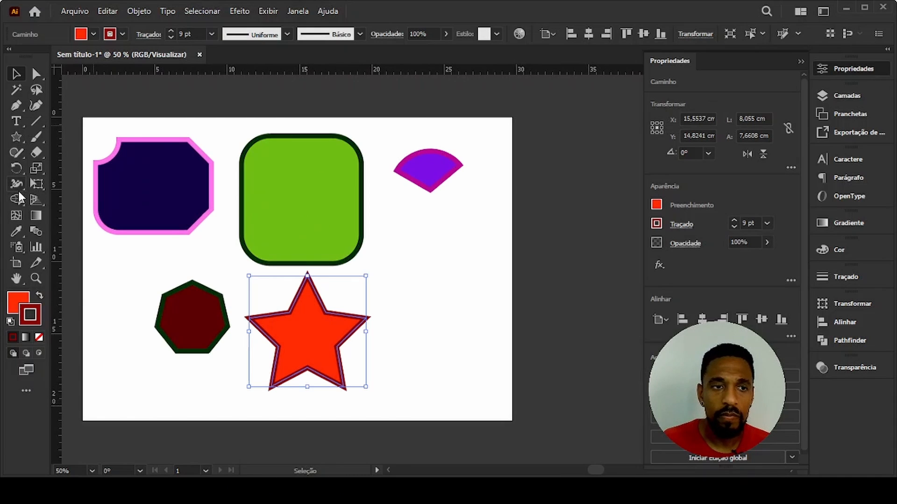
click(21, 134)
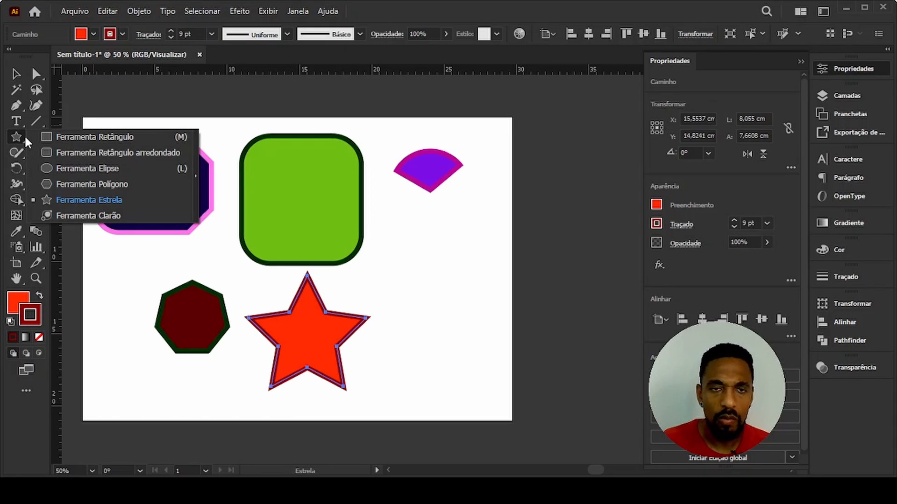
click(106, 138)
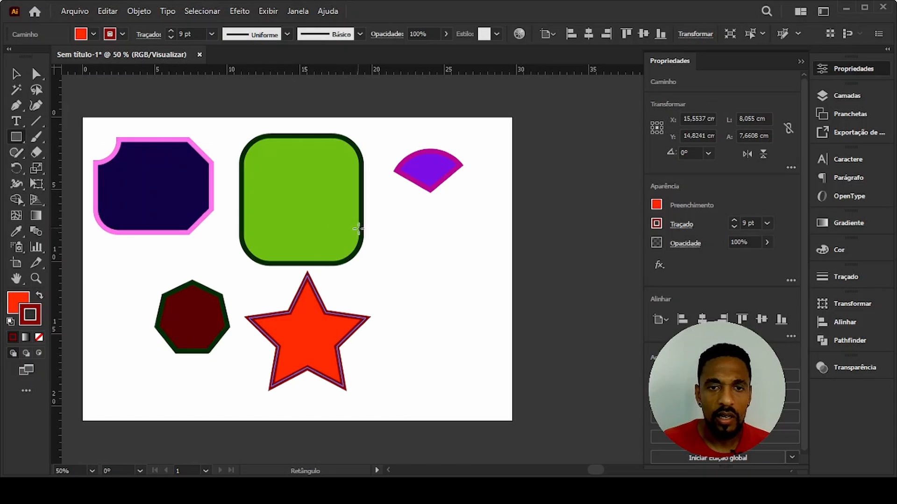
click(447, 248)
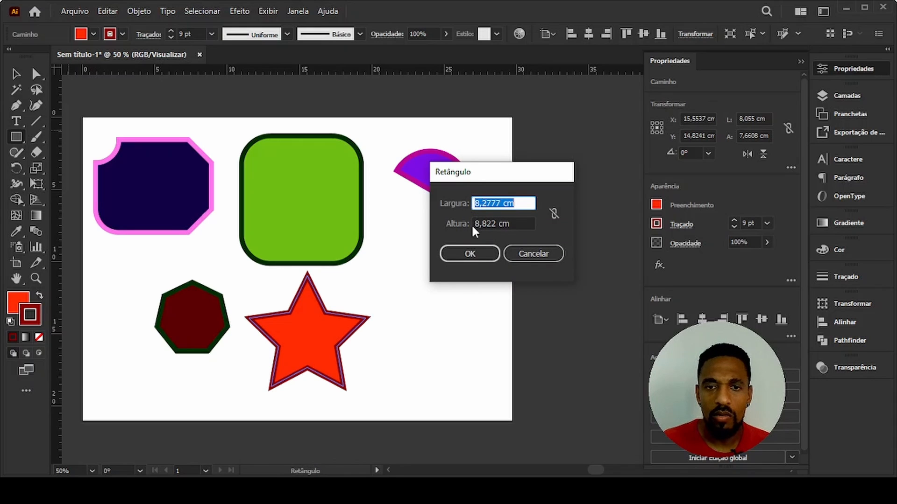
click(471, 253)
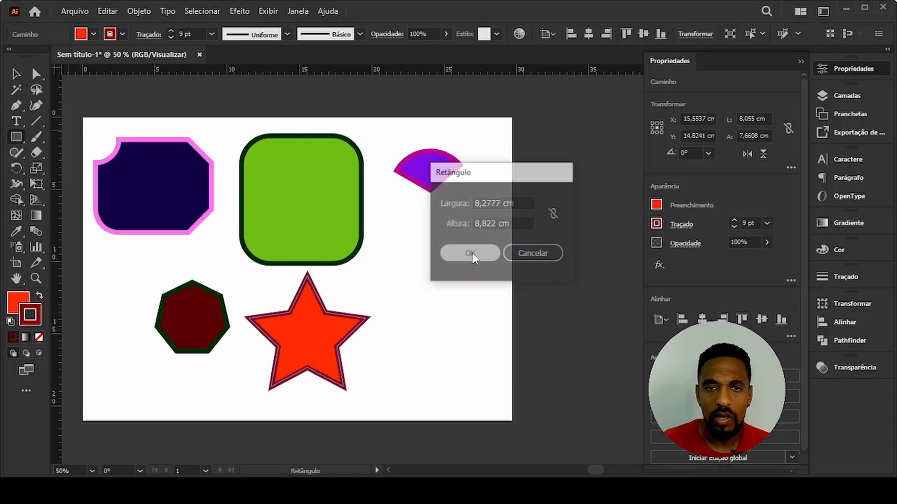
Create a circle with the Ellipse tool, 5 cm wide and 5 cm high, outside the artboard's right edge.
click(18, 141)
click(52, 169)
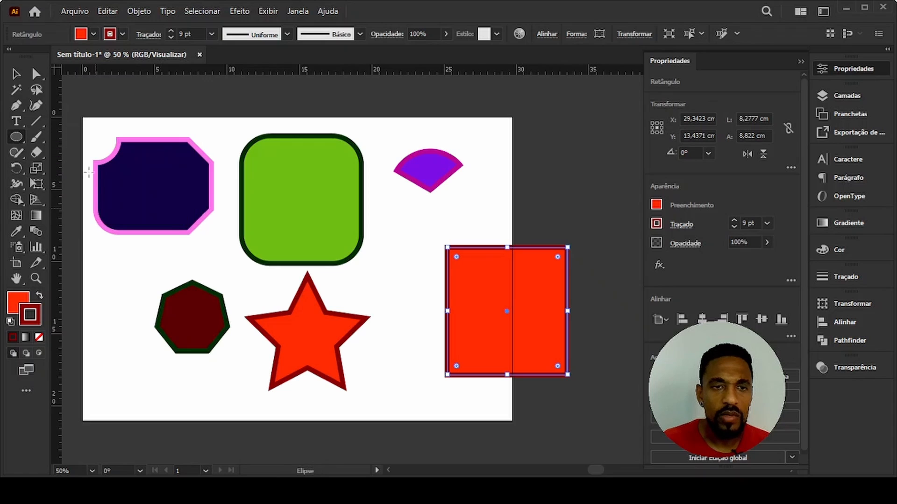
click(557, 178)
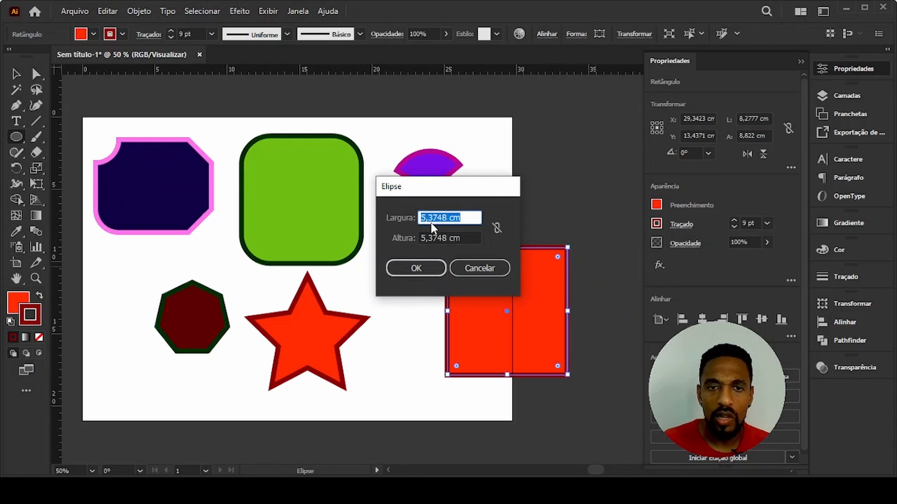
text(5)
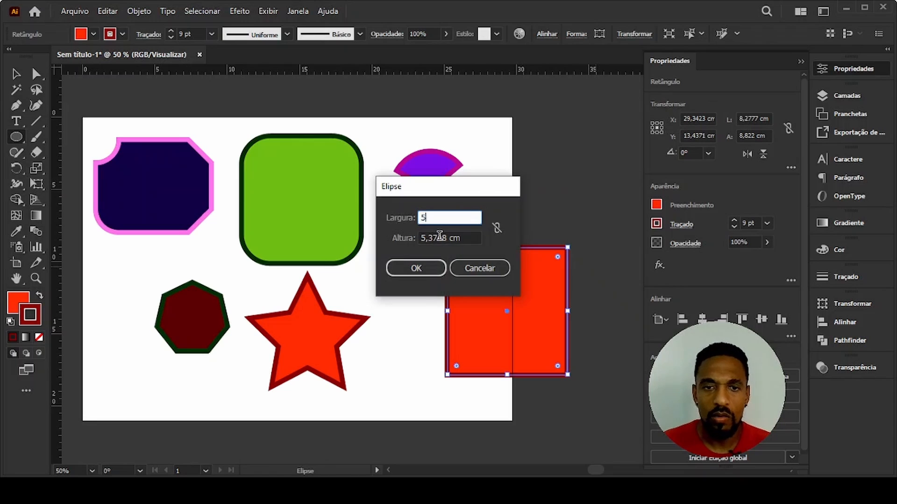
double_click(438, 238)
text(5)
click(432, 277)
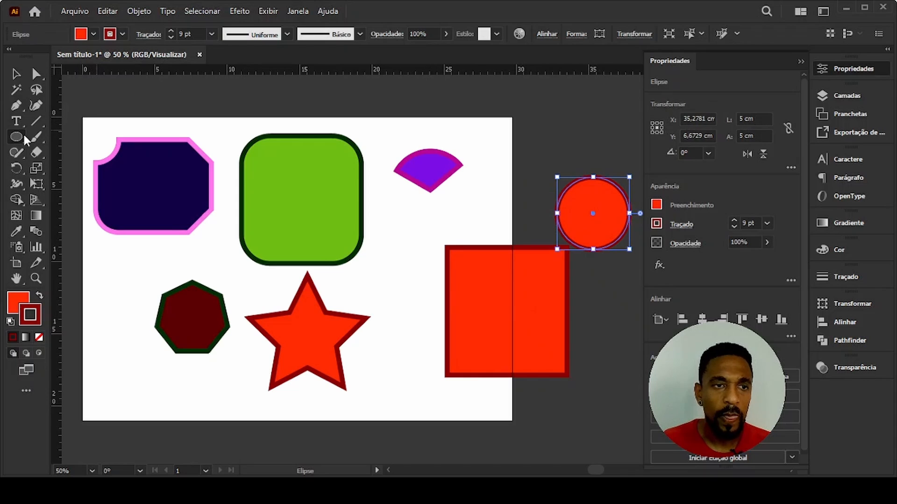
Create a polygon with 9 sides and a 3 cm radius at the artboard's upper right corner.
drag(22, 138, 55, 182)
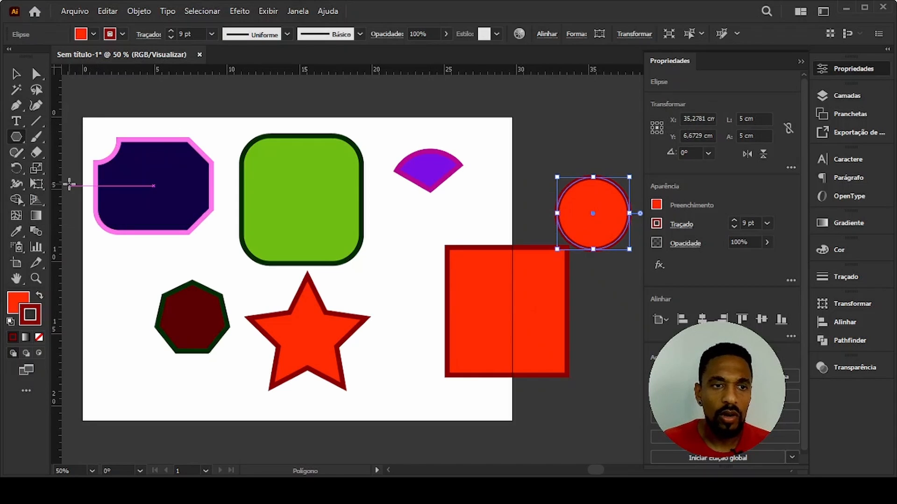
click(507, 139)
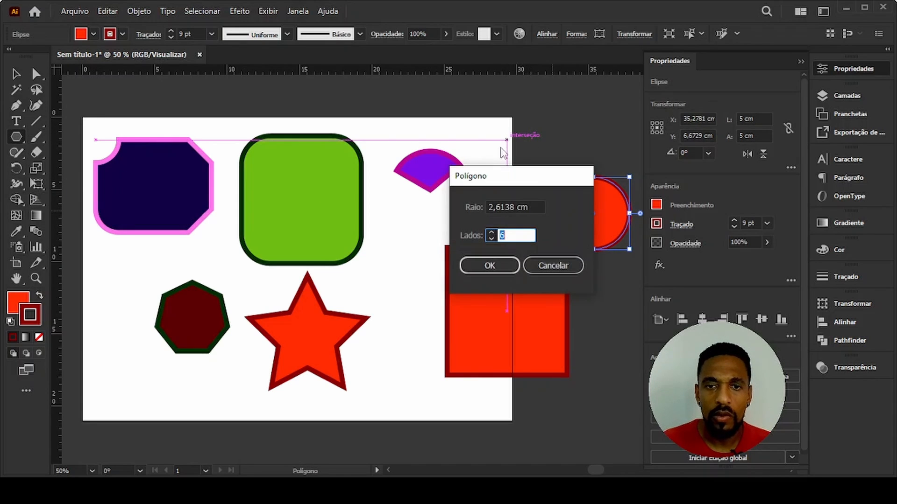
double_click(503, 235)
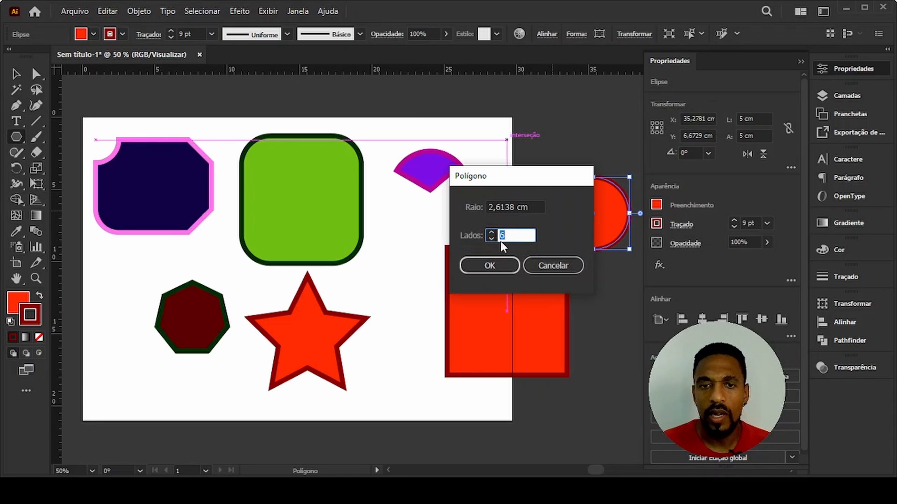
text(9)
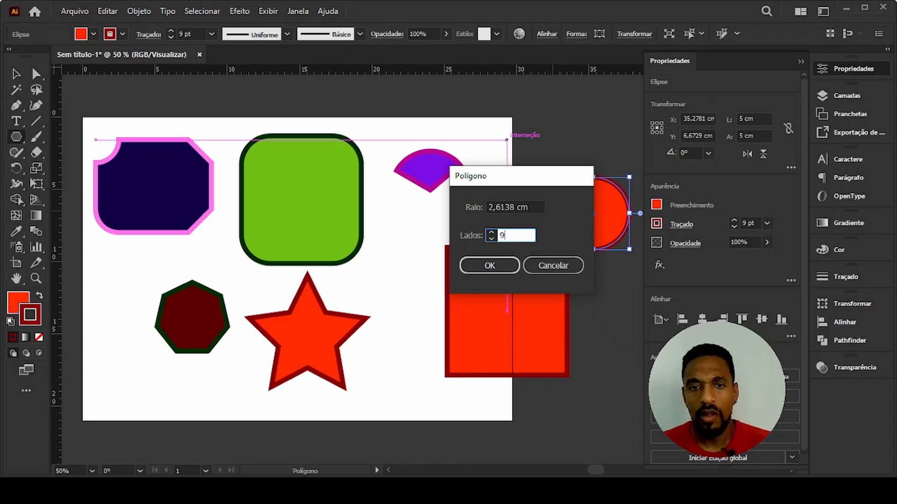
double_click(497, 207)
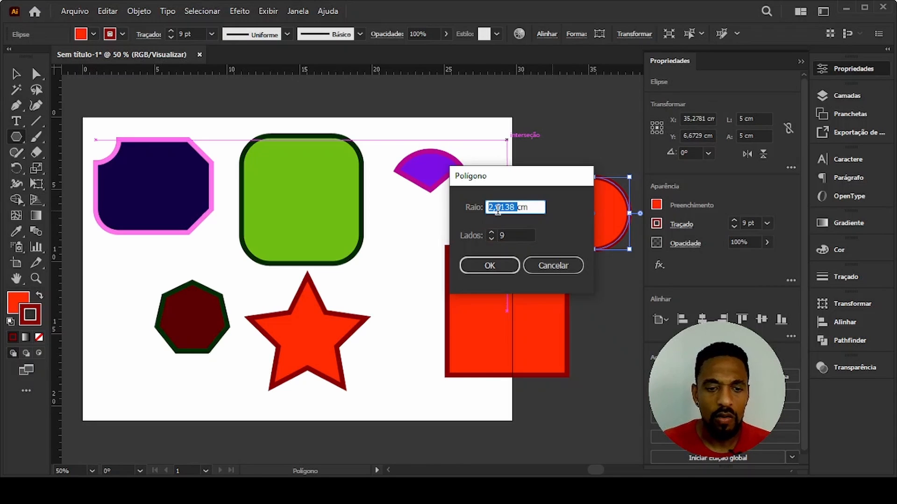
text(3)
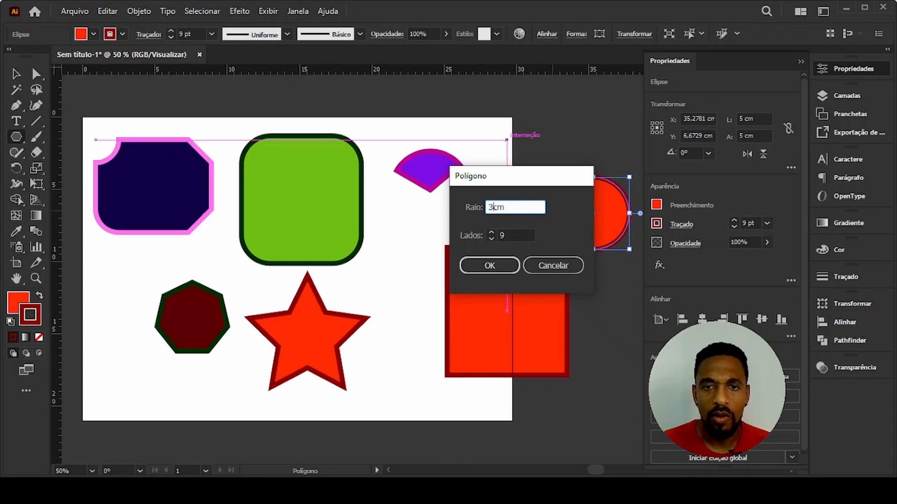
click(501, 260)
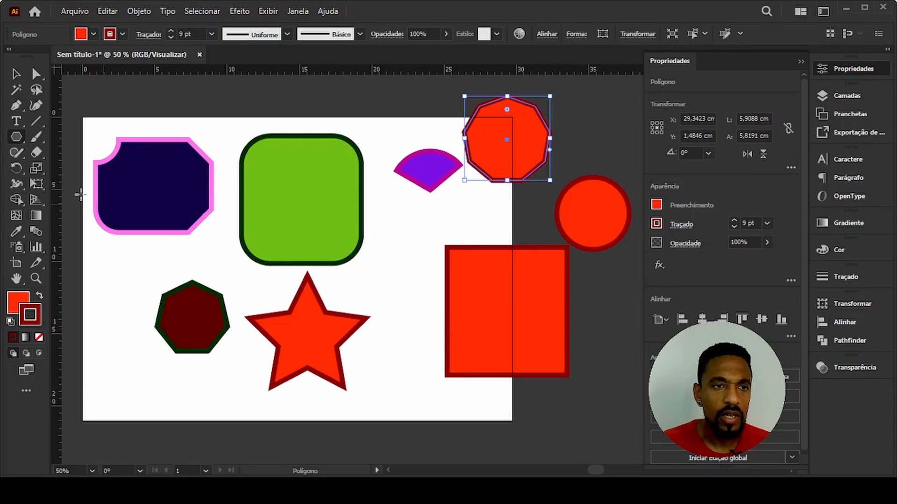
Create a star with 11 points, radius 1 of 5 cm and radius 2 of 1 cm between the purple pie slice and the red circle.
click(14, 143)
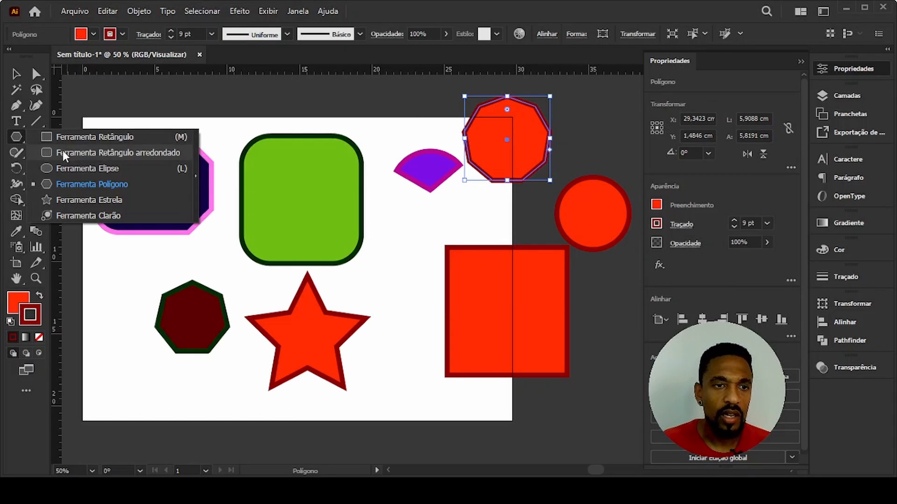
click(65, 200)
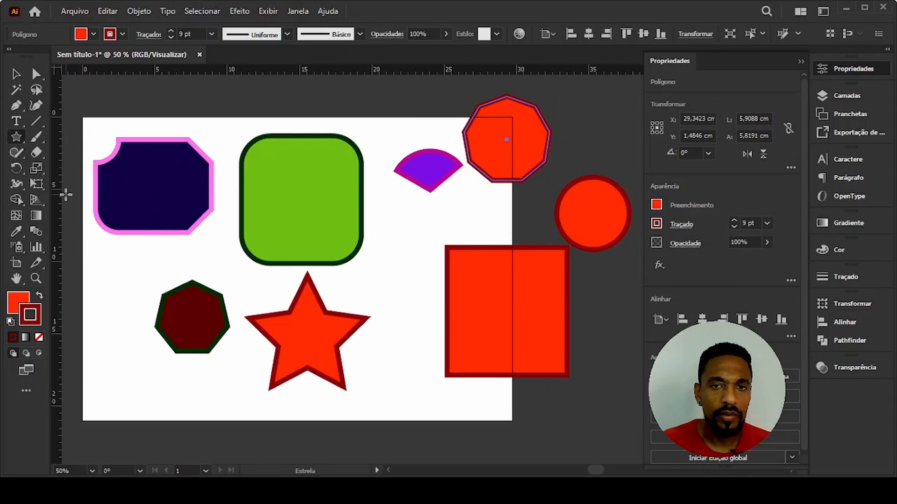
click(476, 218)
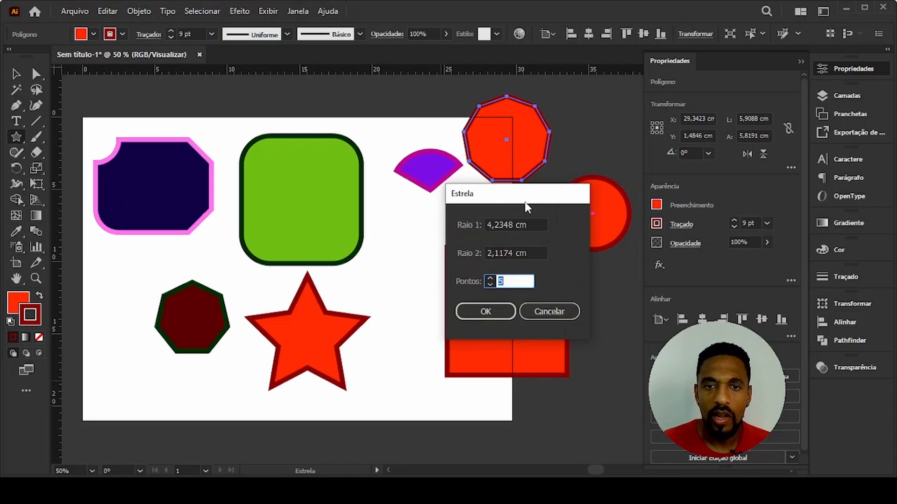
drag(525, 198, 416, 188)
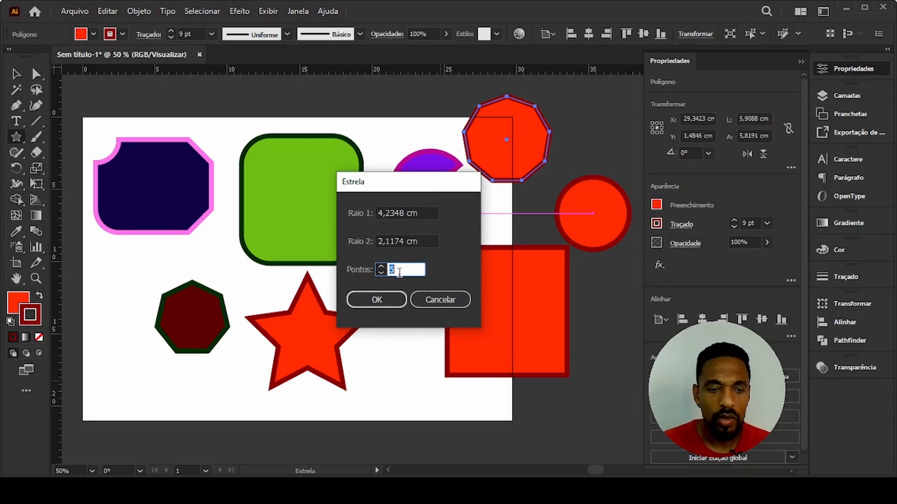
text(1)
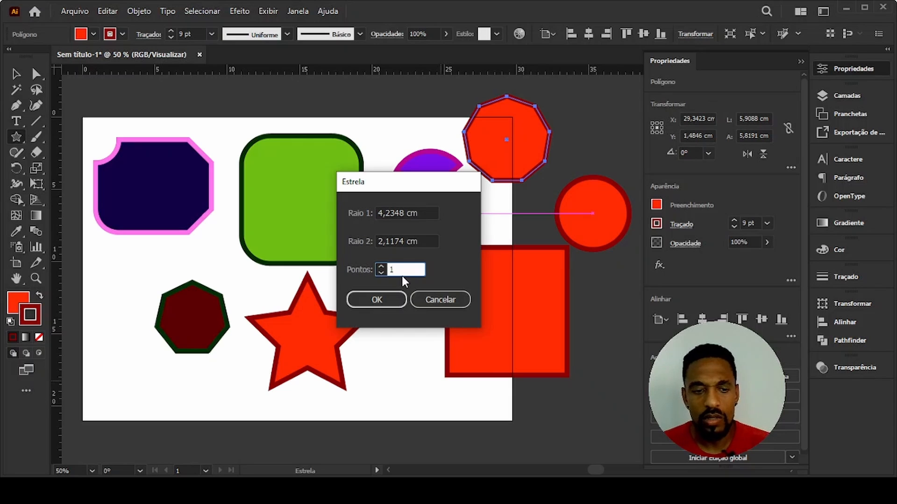
text(1)
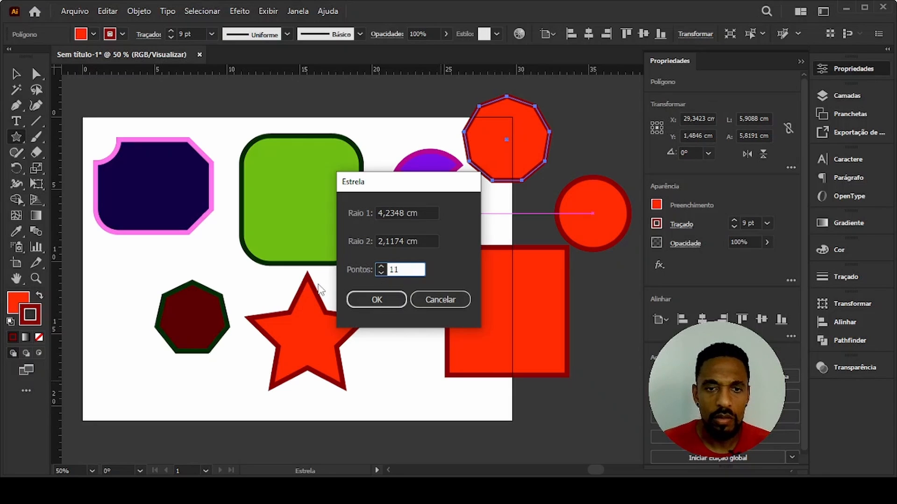
click(389, 242)
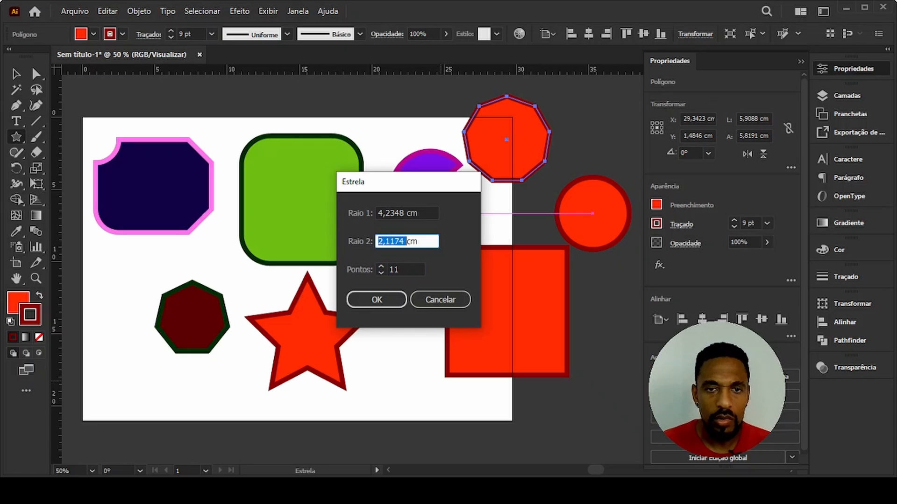
double_click(397, 241)
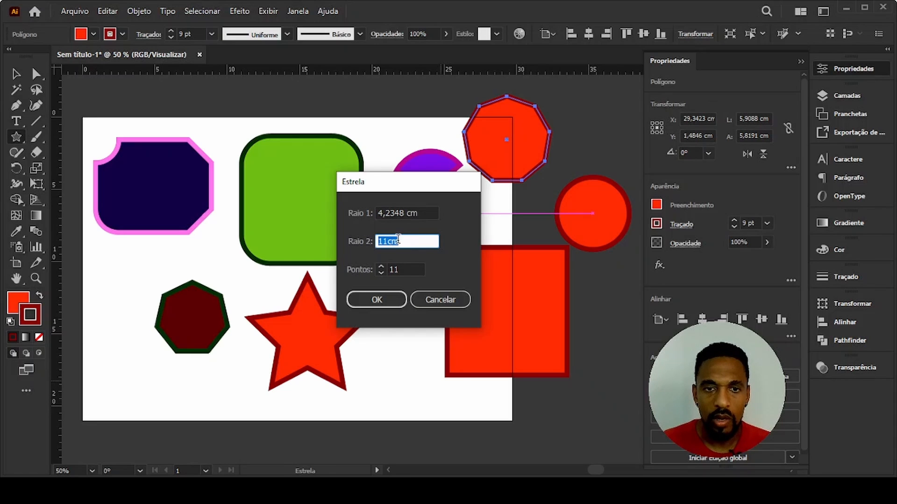
text(1)
click(394, 213)
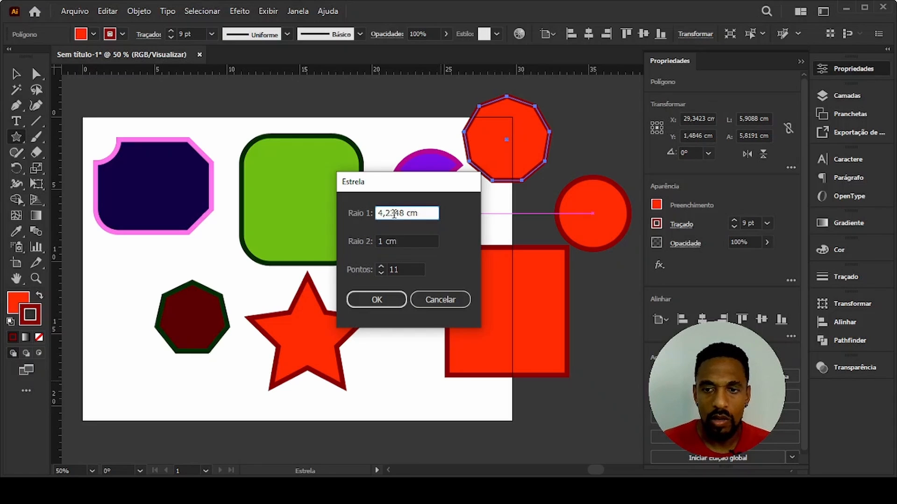
double_click(394, 214)
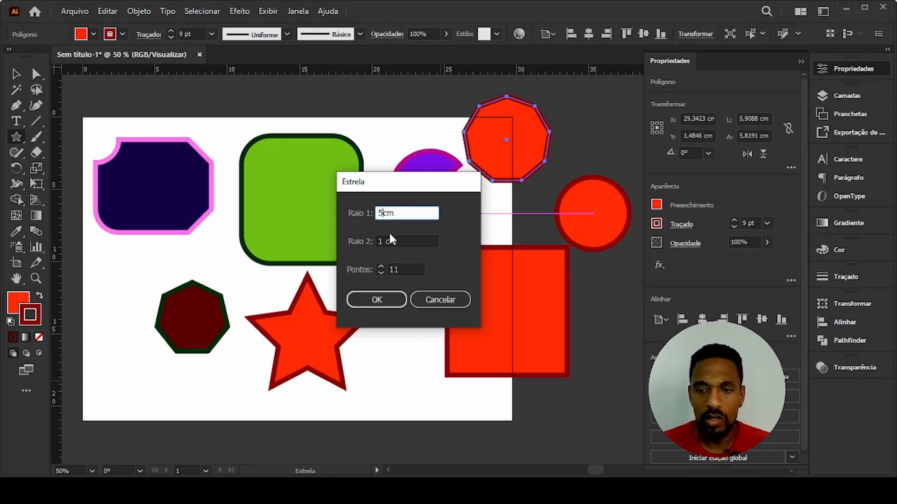
key(Return)
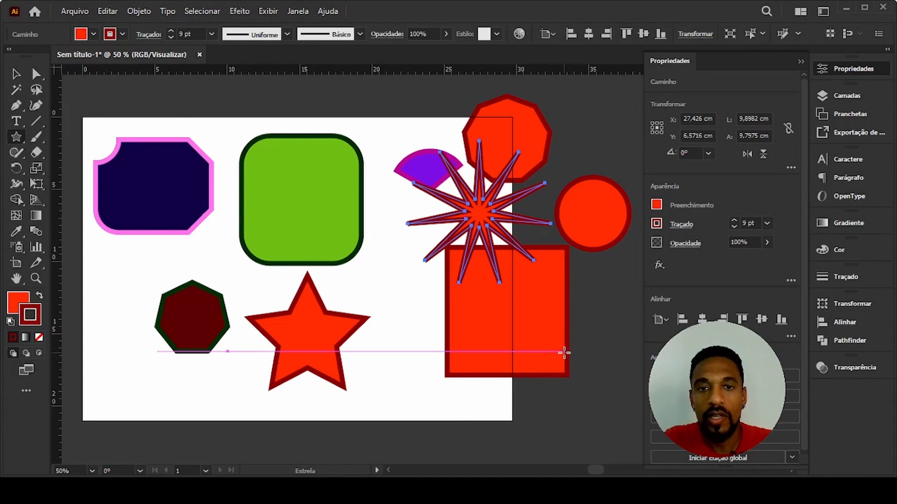
Move the 11-point star onto the artboard's left edge beside the dark red heptagon, centred at about X 0 cm, Y 12.55 cm.
key(v)
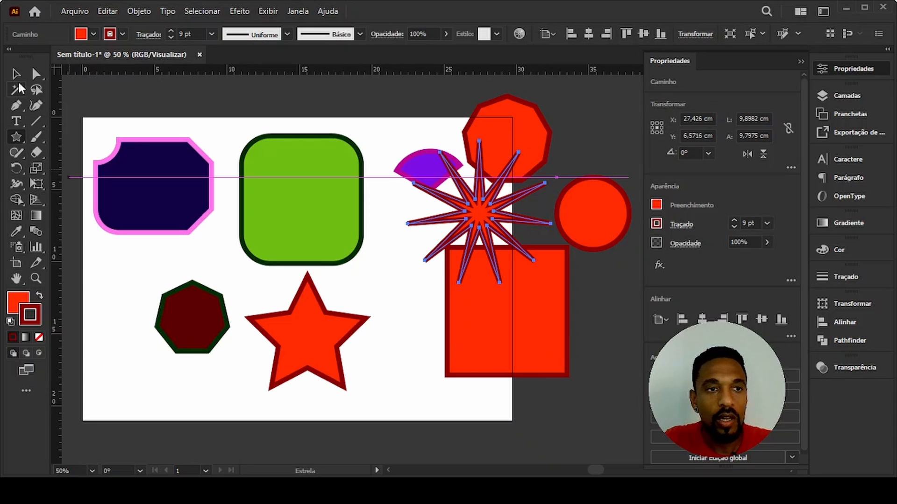
drag(519, 280, 432, 189)
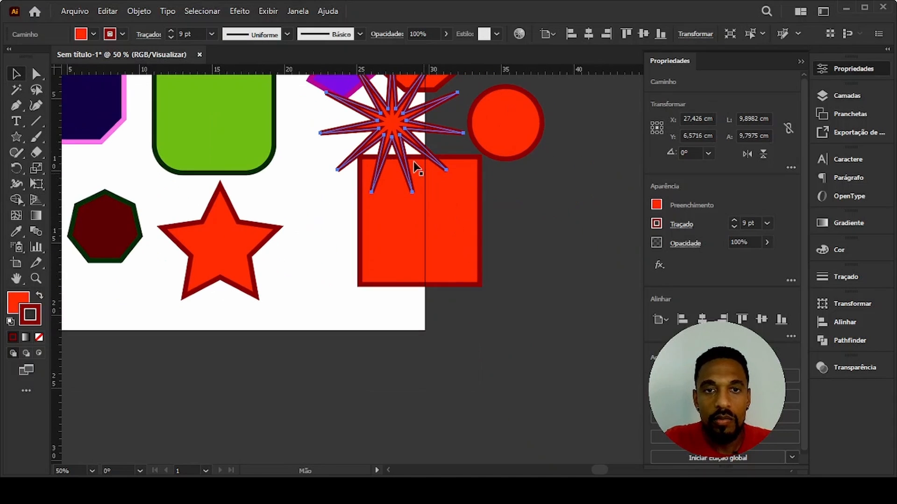
drag(412, 104, 523, 345)
scroll(550, 278, up, 3)
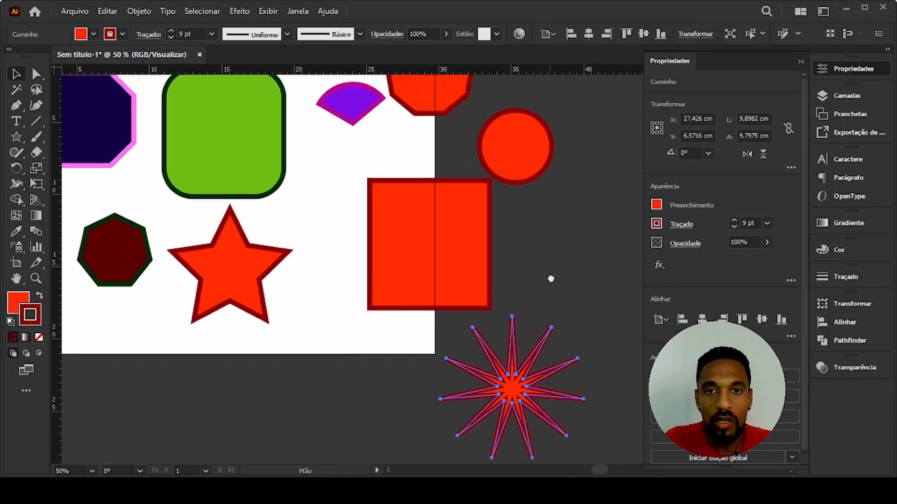
drag(398, 222, 440, 269)
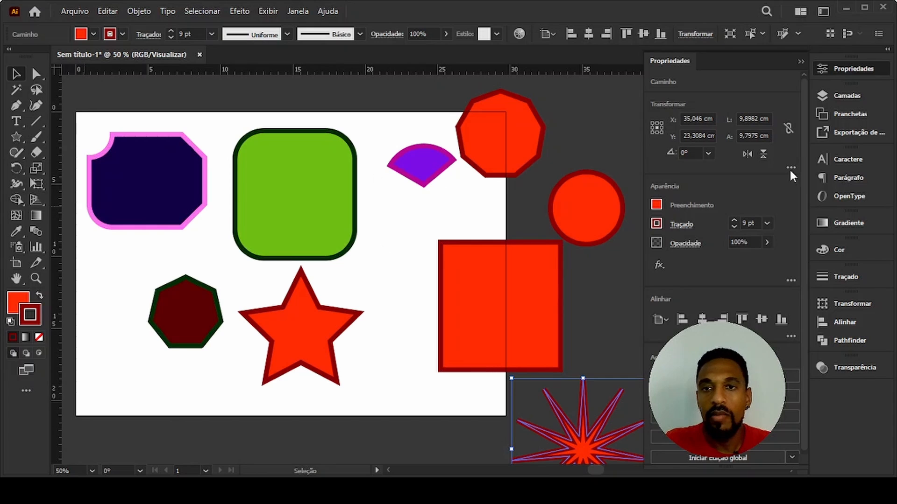
click(801, 62)
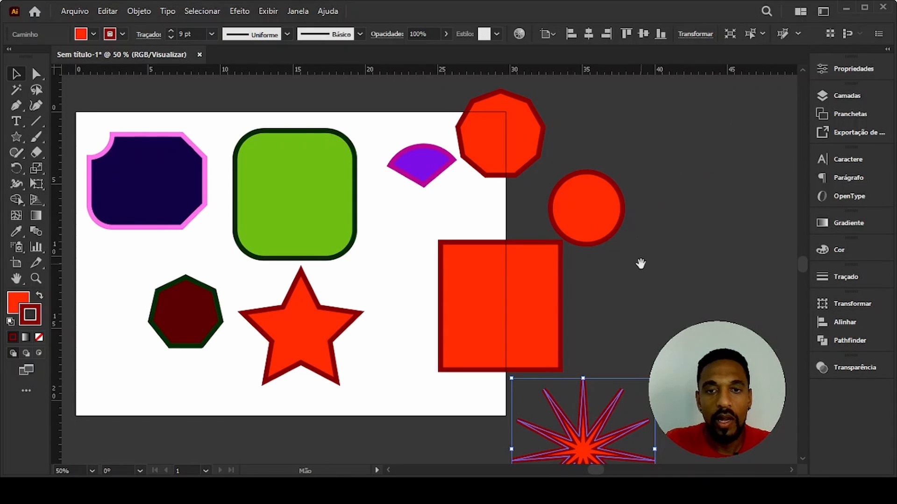
drag(632, 436, 125, 278)
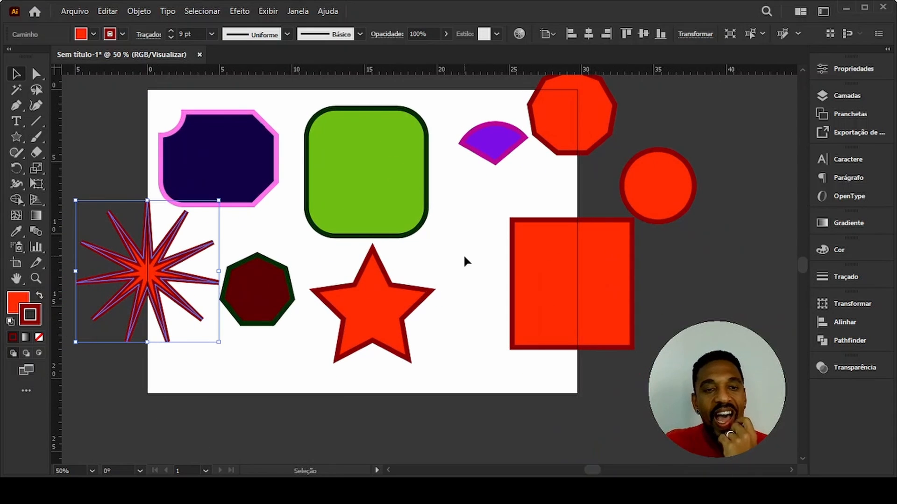
Shift the navy rectangle slightly upward and enlarge all of its corner cut-outs, bevels and rounding a little.
click(247, 173)
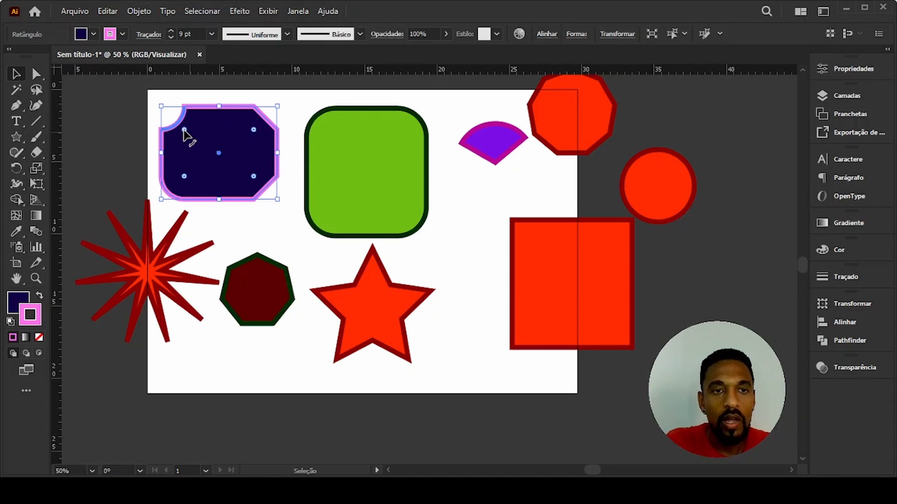
mouse_move(185, 132)
mouse_down()
mouse_move(209, 164)
mouse_move(185, 131)
mouse_move(215, 158)
mouse_move(196, 127)
mouse_up()
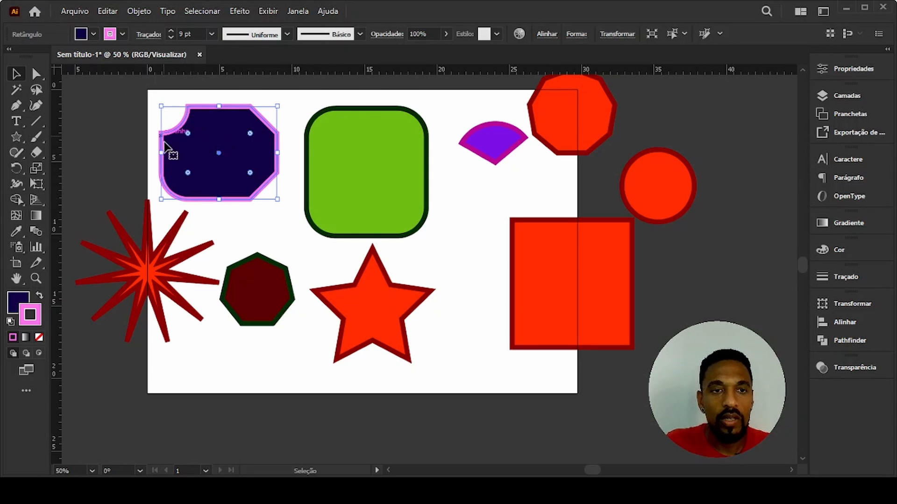
mouse_move(188, 134)
mouse_down()
mouse_move(216, 153)
mouse_move(194, 135)
mouse_up()
Adjust the green rectangle's corner radius so that its corners are slightly less rounded.
click(405, 140)
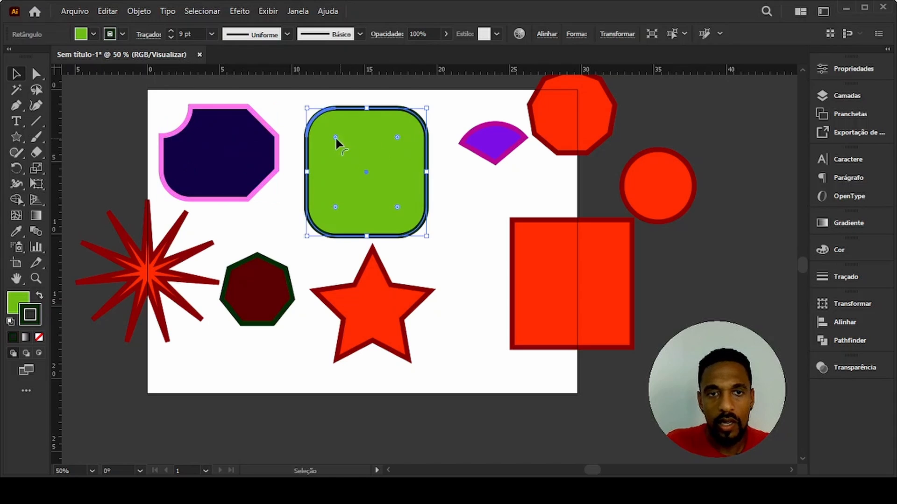
drag(336, 137, 367, 172)
mouse_move(344, 143)
mouse_down()
mouse_move(324, 119)
mouse_move(339, 137)
mouse_up()
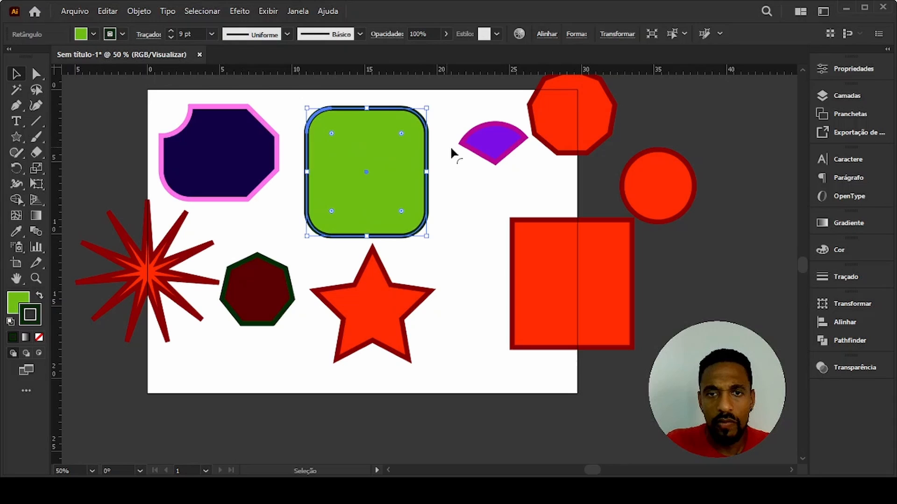
Widen the purple pie slice by extending its right-hand straight edge clockwise to roughly horizontal.
click(490, 147)
scroll(485, 145, up, 3)
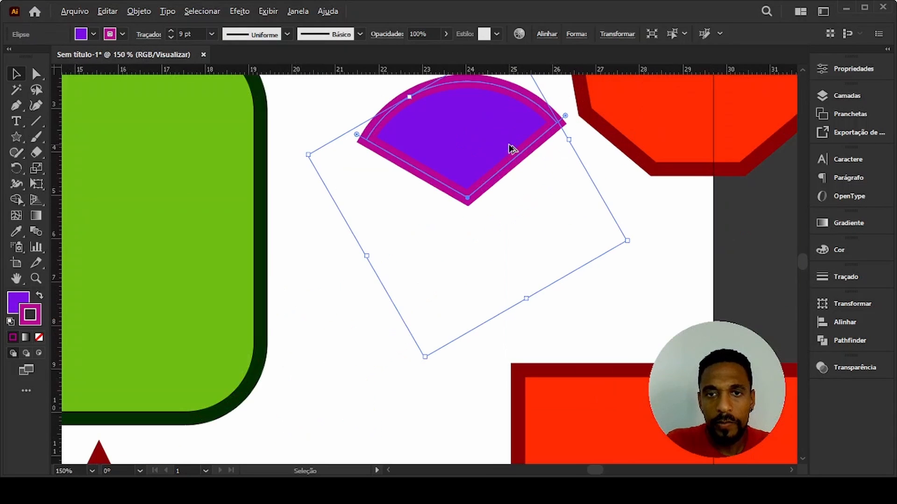
scroll(405, 187, up, 2)
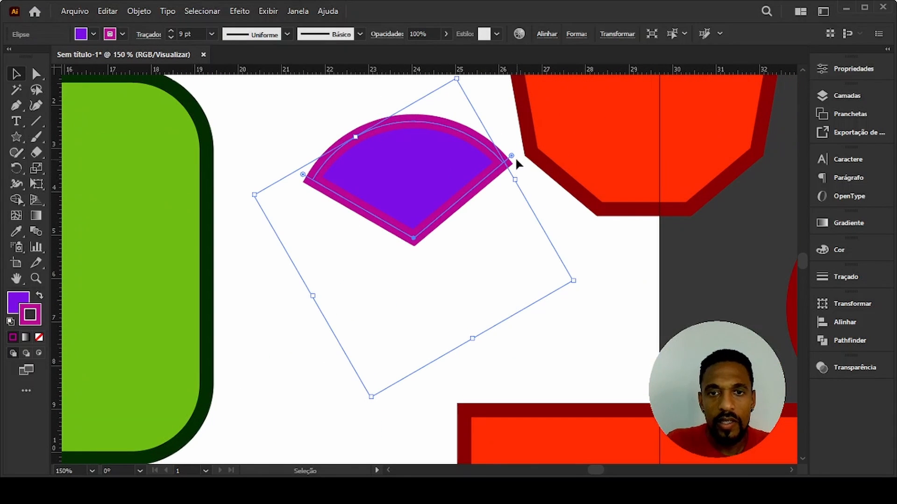
drag(512, 157, 447, 241)
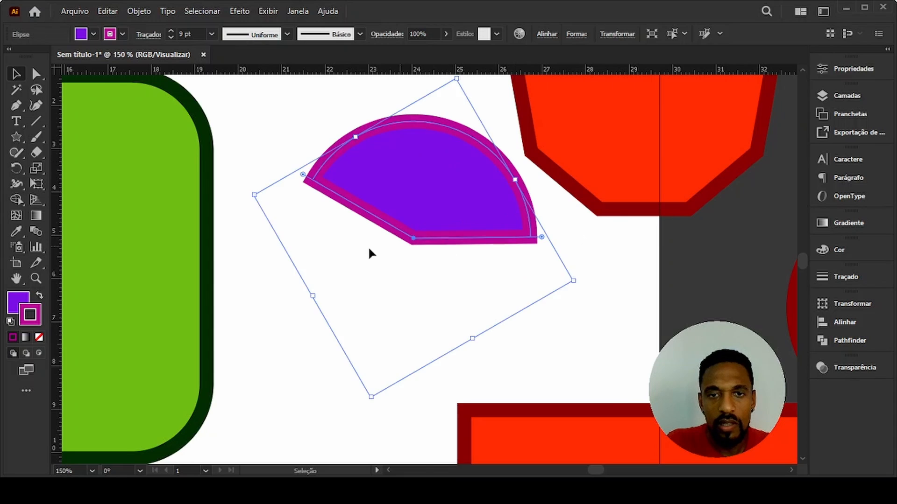
scroll(368, 245, down, 1)
drag(531, 248, 444, 270)
Slightly round all corners of the red nine-sided polygon at the artboard's upper right corner.
click(446, 203)
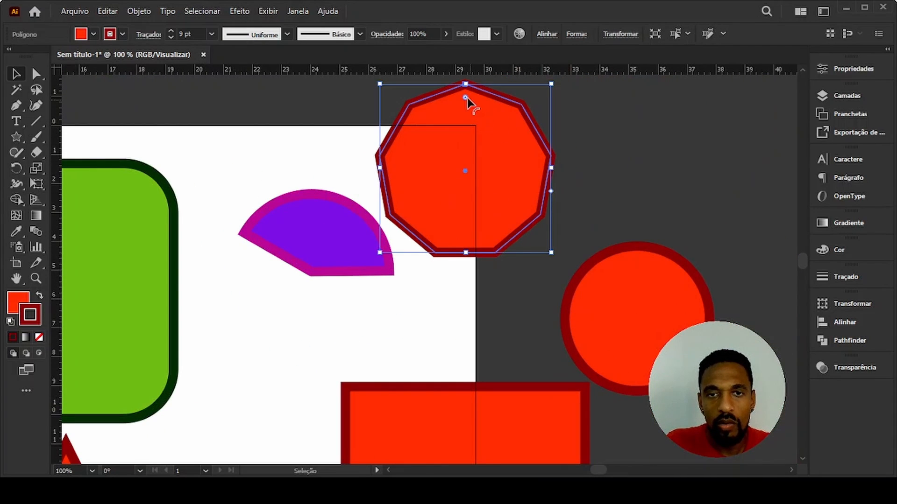
drag(466, 97, 483, 105)
scroll(430, 196, down, 5)
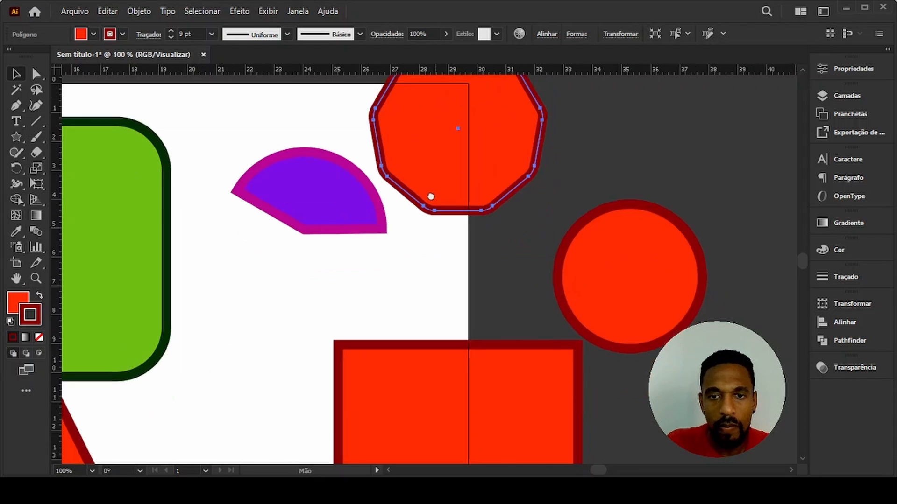
Select the red five-pointed star and examine its outline up close for corner-rounding handles.
scroll(374, 254, down, 2)
drag(295, 290, 392, 240)
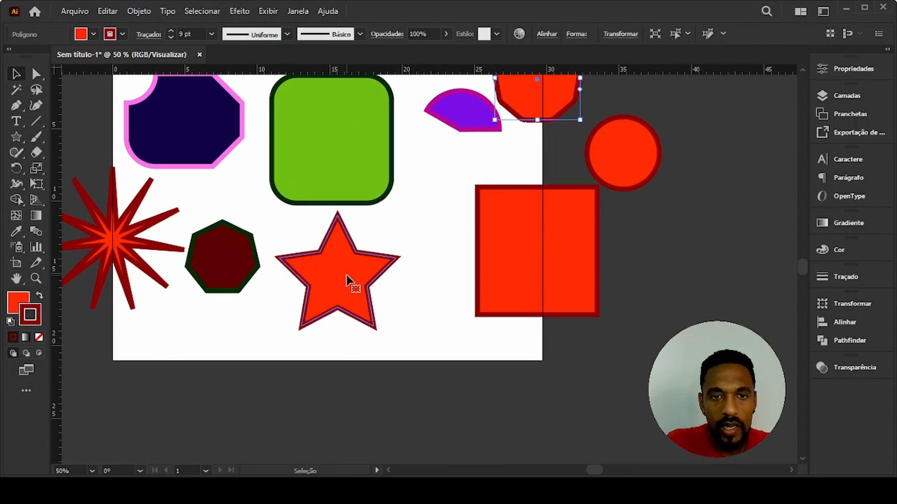
click(321, 290)
scroll(327, 287, up, 1)
scroll(318, 296, up, 1)
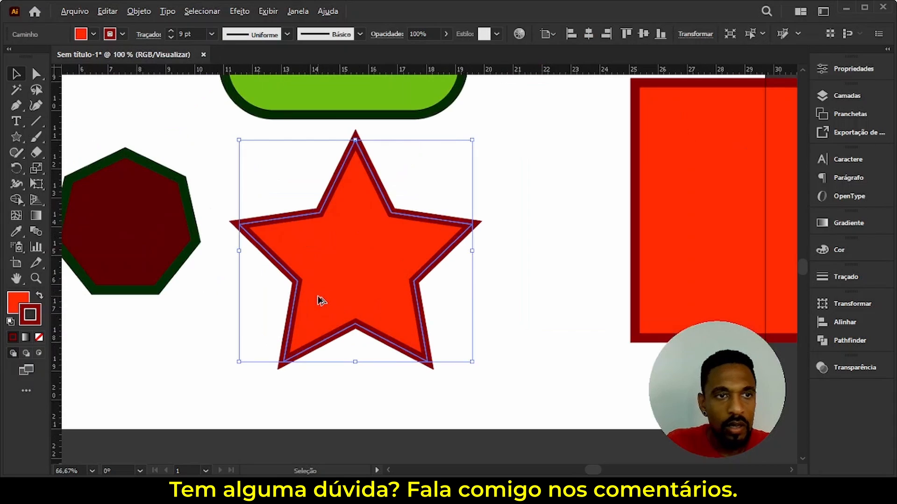
drag(321, 300, 352, 270)
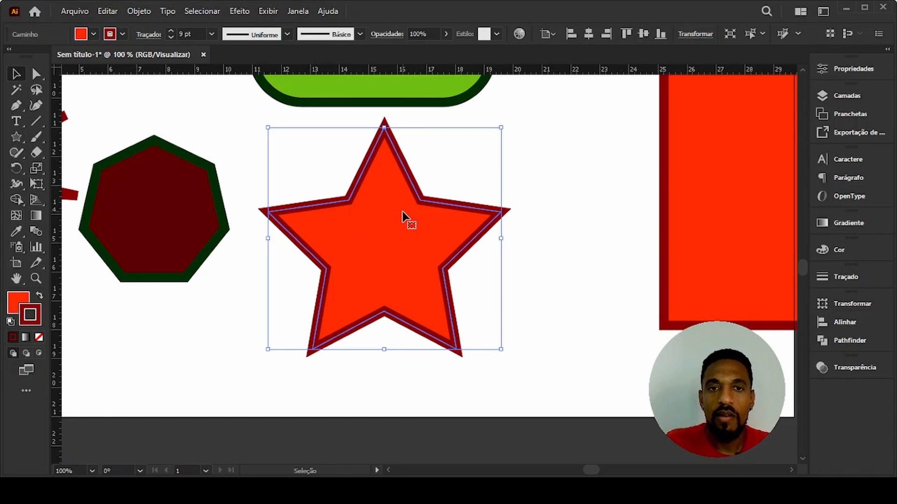
drag(370, 213, 394, 224)
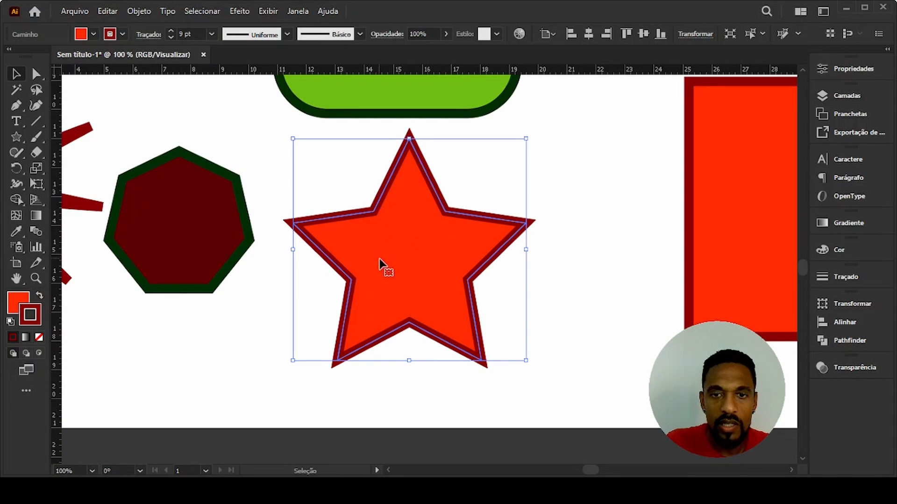
Slightly round all corners of the dark red heptagon between the two stars.
scroll(430, 258, left, 5)
click(411, 260)
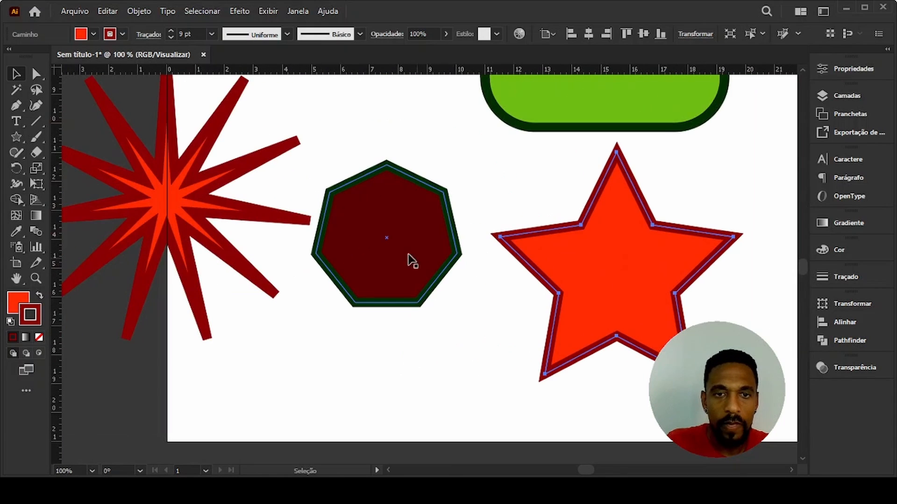
drag(386, 179, 386, 192)
Select the 11-point star and examine its outline for corner handles, then check its properties with the whole artboard in view.
scroll(390, 215, left, 3)
click(298, 216)
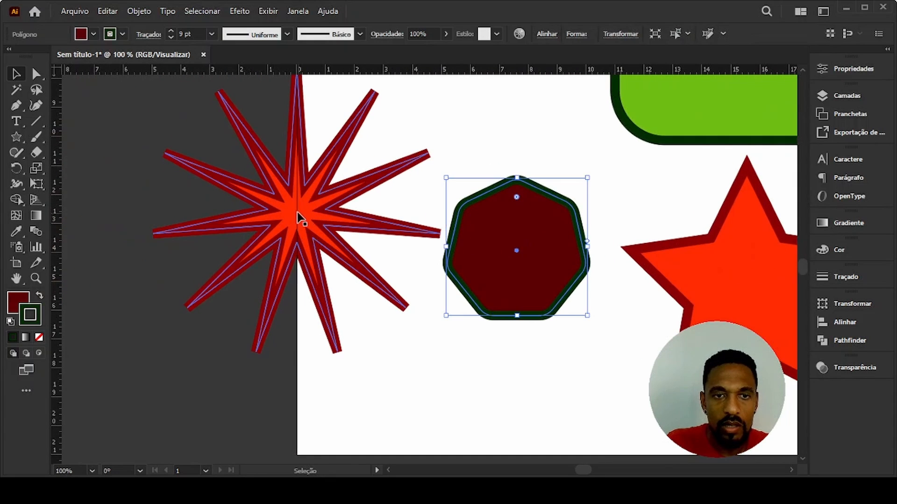
scroll(297, 213, up, 2)
scroll(306, 257, left, 1)
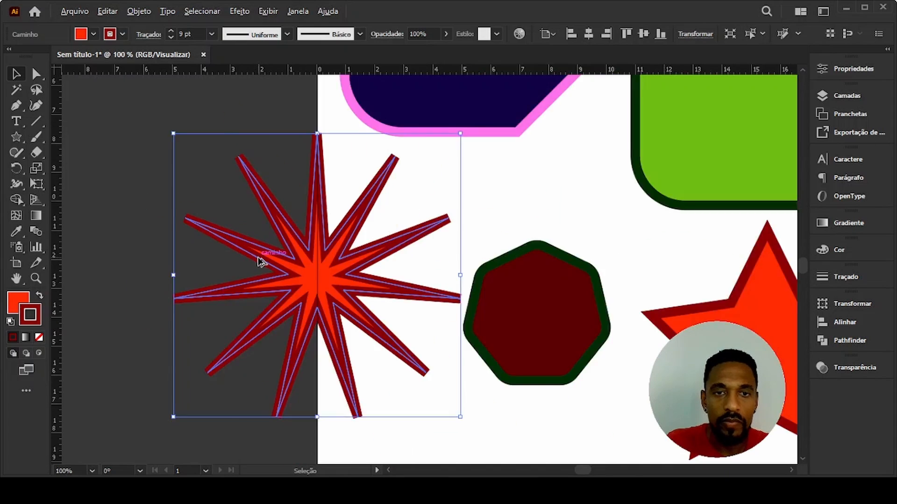
scroll(260, 264, down, 3)
drag(385, 284, 344, 260)
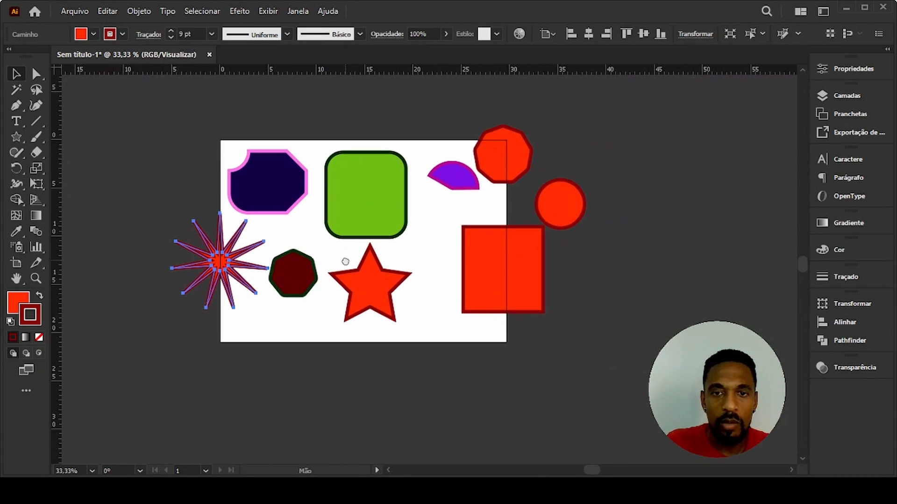
scroll(344, 260, down, 1)
scroll(345, 260, up, 1)
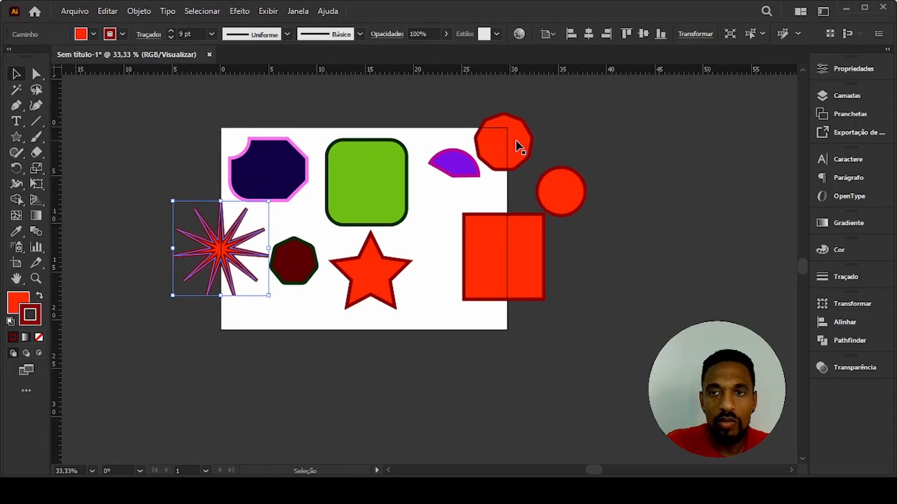
click(876, 73)
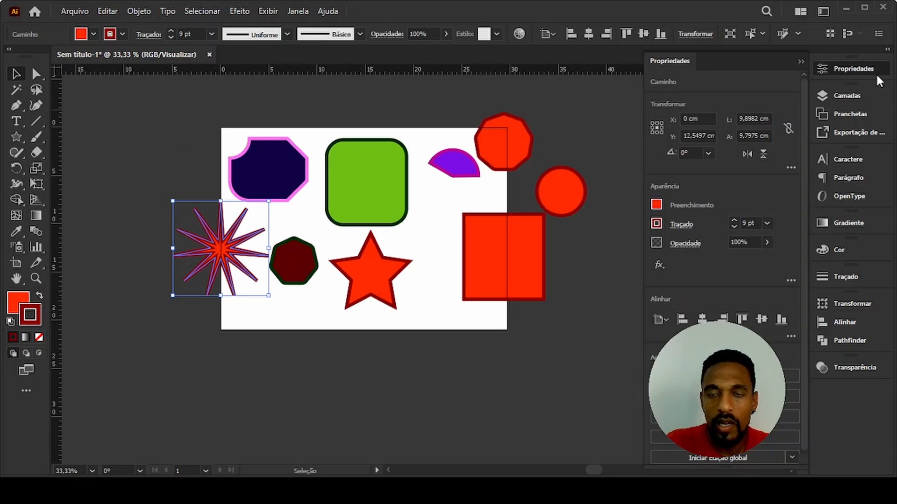
click(876, 73)
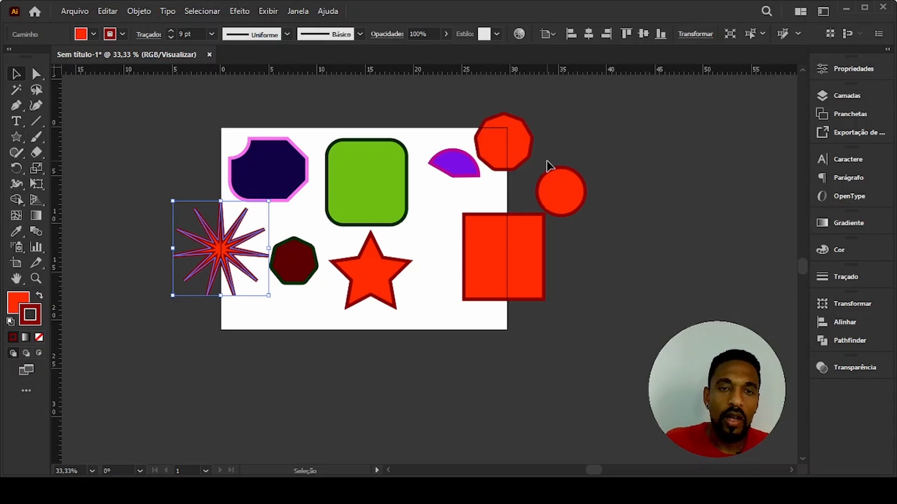